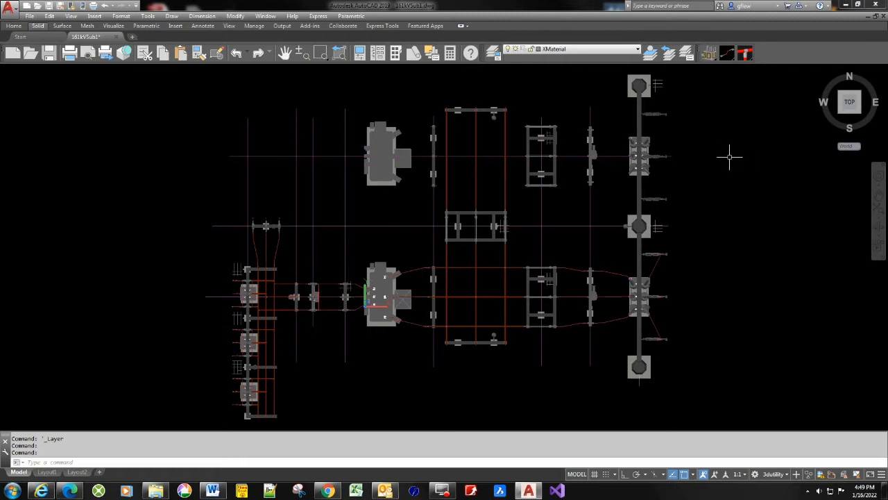
Step: Hide the Base layer to remove the construction lines from the substation plan
{"action": "left_click", "coordinate": [576, 50]}
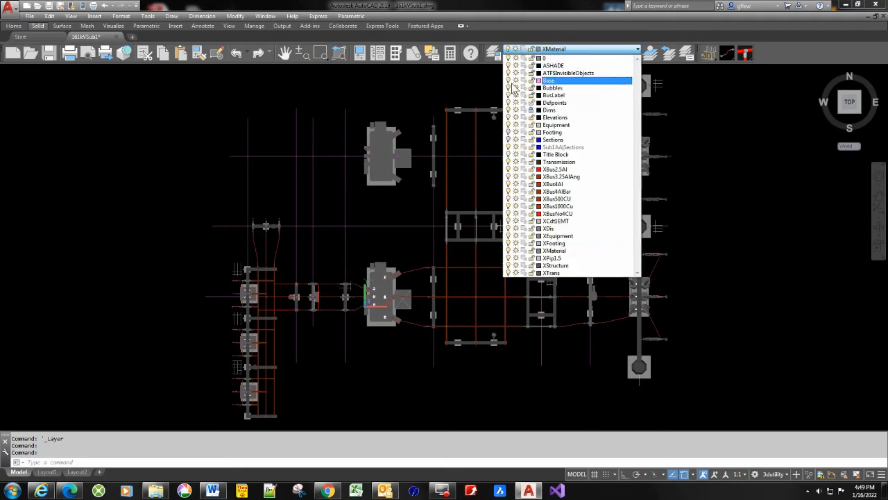
{"action": "left_click", "coordinate": [711, 128]}
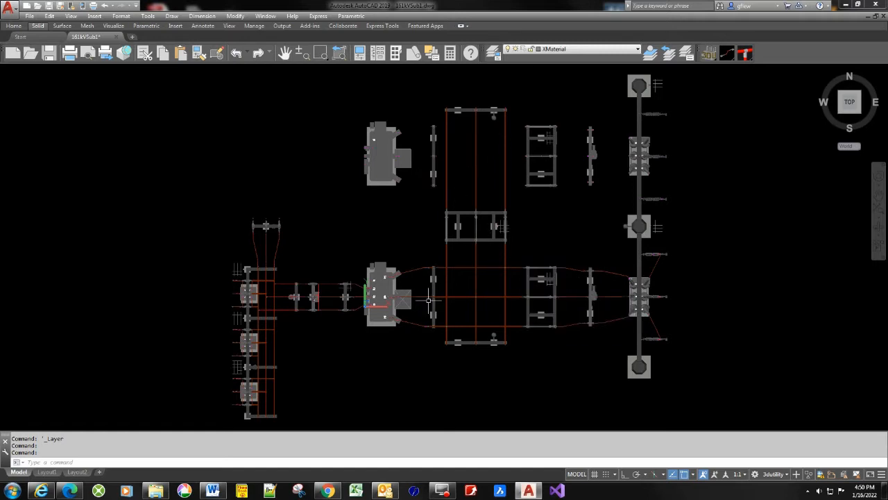
{"action": "left_click", "coordinate": [399, 300]}
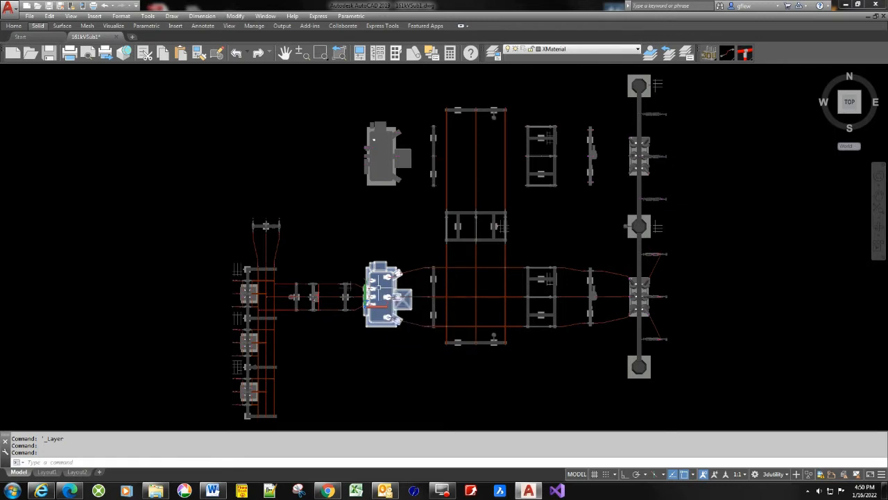
{"action": "key", "text": "Escape"}
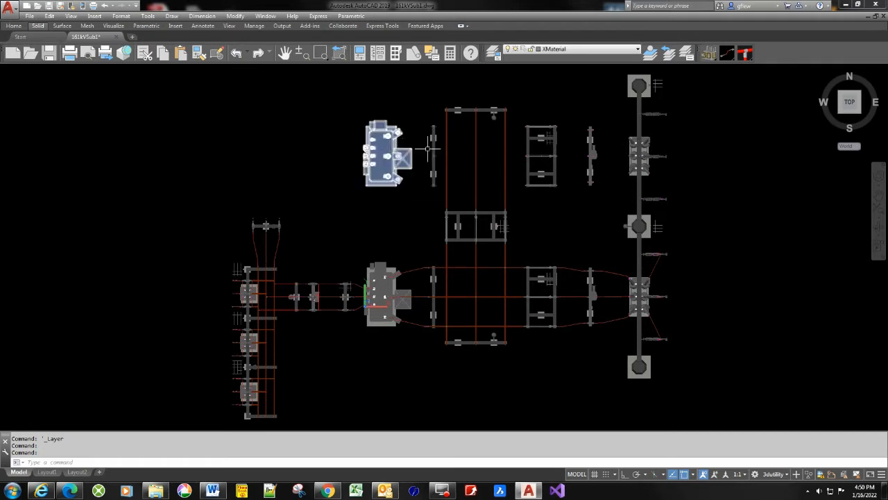
Step: Switch to an isometric view and orbit in close to examine the terminal pads on the disconnect switch and insulator columns
{"action": "left_click", "coordinate": [841, 114]}
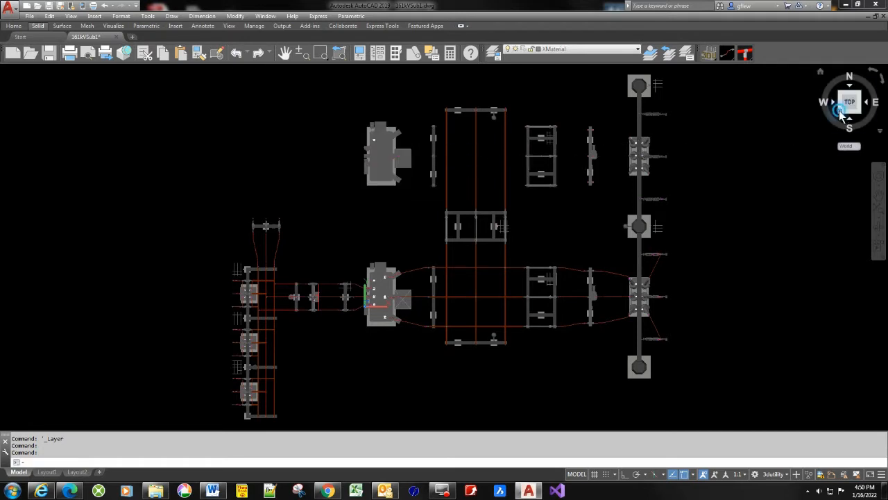
{"action": "scroll", "coordinate": [461, 199], "scroll_direction": "up", "scroll_amount": 5}
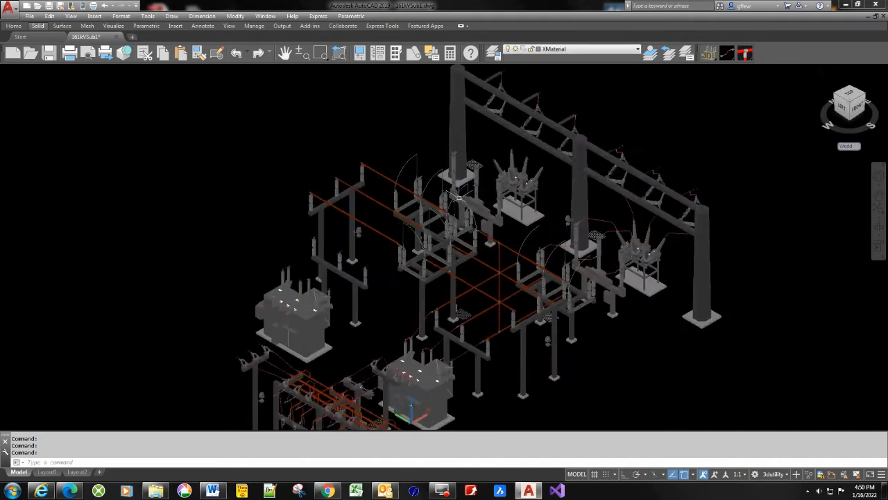
{"action": "middle_click_drag", "start_coordinate": [575, 198], "coordinate": [581, 244]}
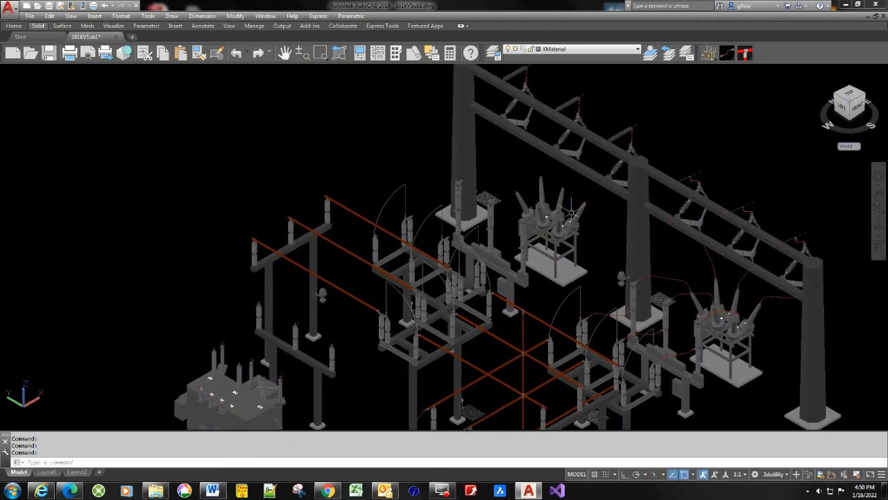
{"action": "scroll", "coordinate": [566, 222], "scroll_direction": "up", "scroll_amount": 3}
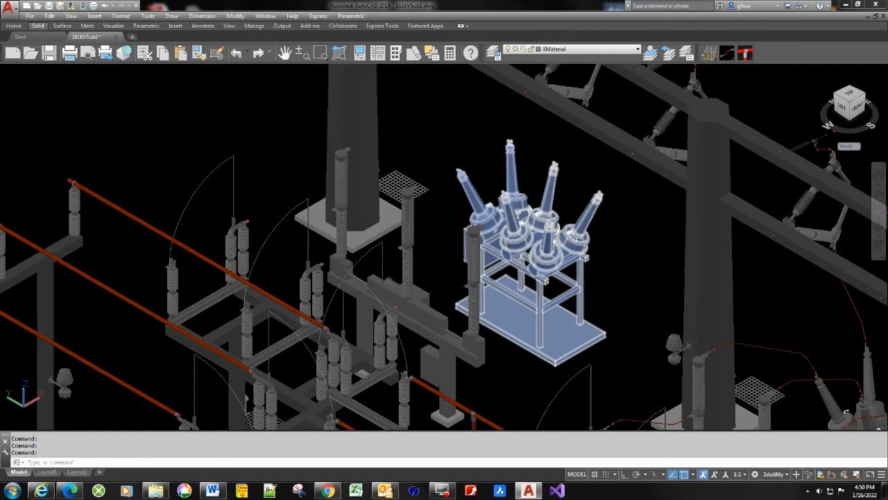
{"action": "middle_click_drag", "start_coordinate": [569, 274], "coordinate": [444, 297], "text": "shift"}
{"action": "scroll", "coordinate": [438, 246], "scroll_direction": "up", "scroll_amount": 2}
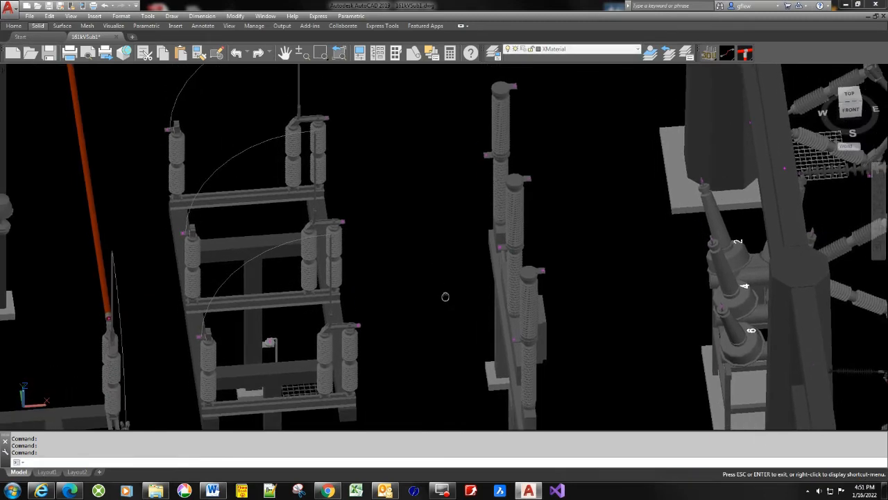
{"action": "left_click", "coordinate": [355, 233]}
{"action": "key", "text": "Escape"}
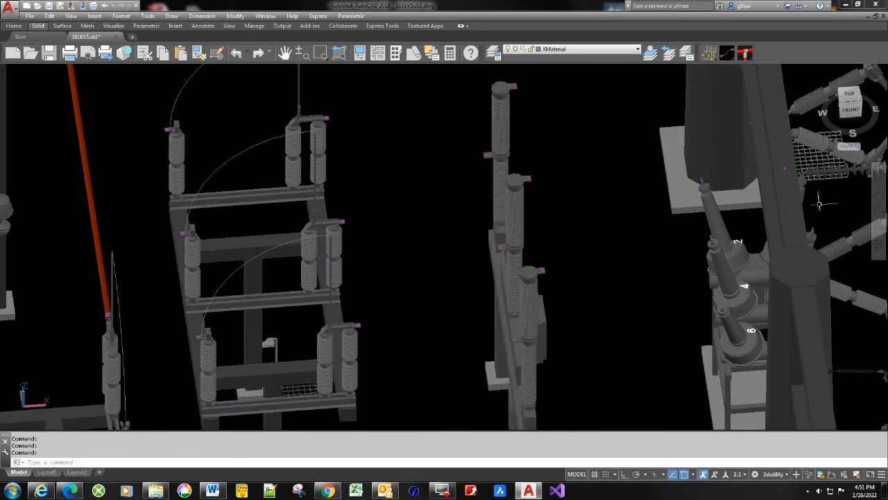
Step: Open the substation design data with the DESIGNDATA command and read the copper conductor ampacity table
{"action": "type", "text": "dis"}
{"action": "key", "text": "BackSpace"}
{"action": "key", "text": "BackSpace"}
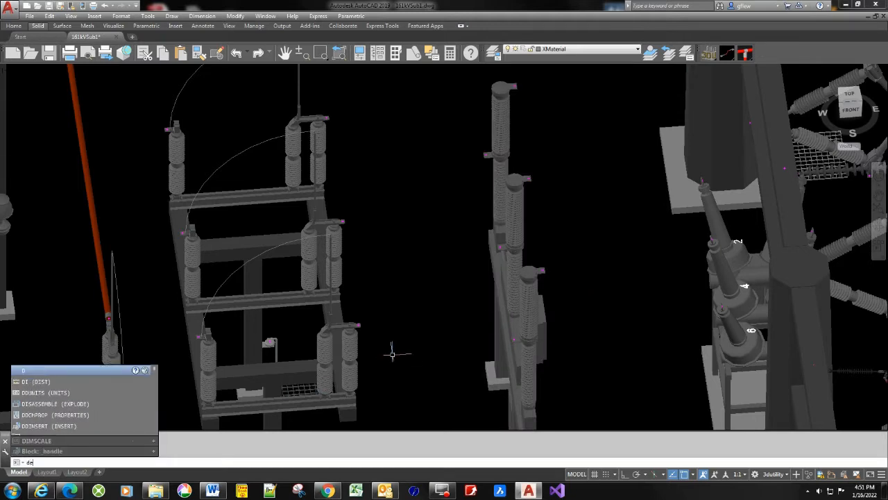
{"action": "type", "text": "esi"}
{"action": "key", "text": "Return"}
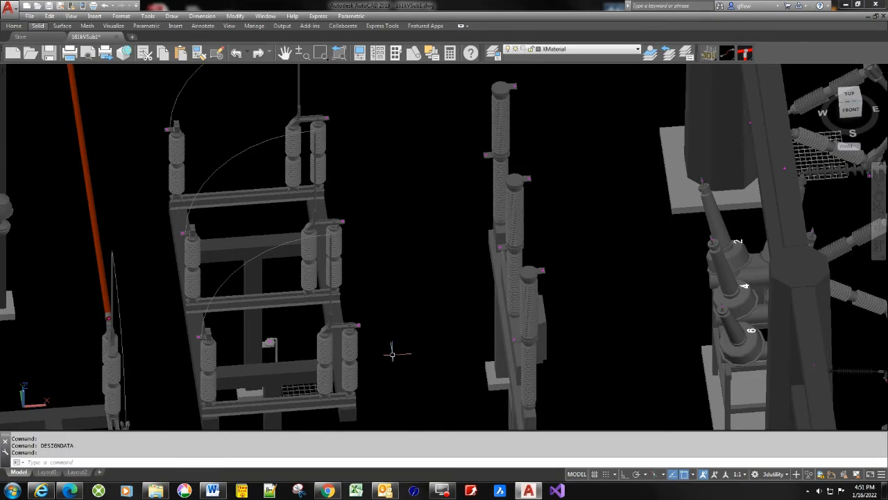
{"action": "scroll", "coordinate": [393, 355], "scroll_direction": "up", "scroll_amount": 6}
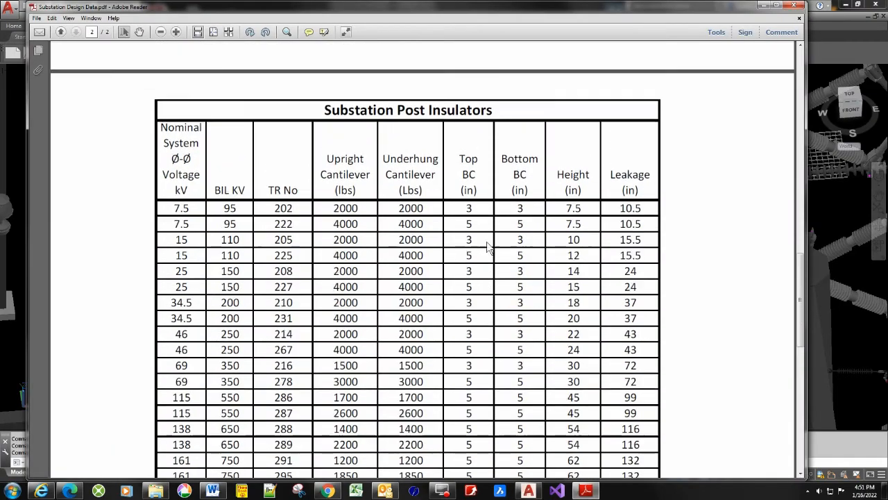
{"action": "left_click_drag", "start_coordinate": [797, 267], "coordinate": [775, 151]}
{"action": "scroll", "coordinate": [776, 152], "scroll_direction": "up", "scroll_amount": 3}
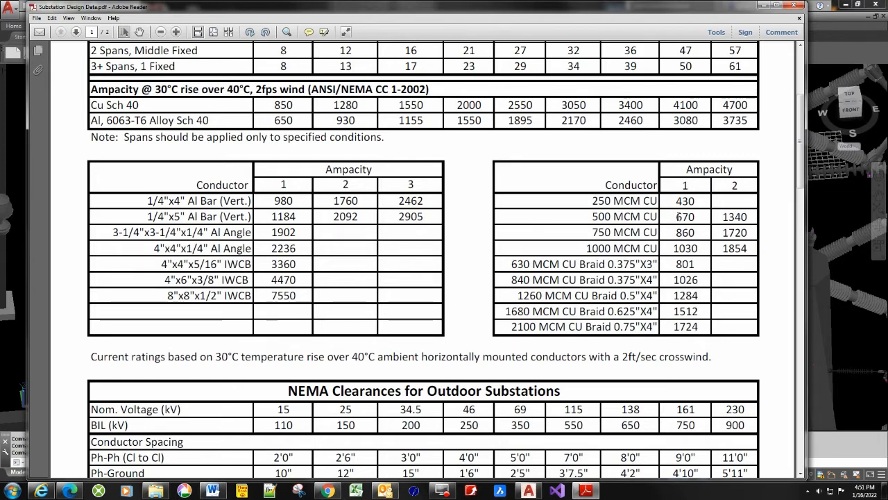
{"action": "left_click", "coordinate": [762, 7]}
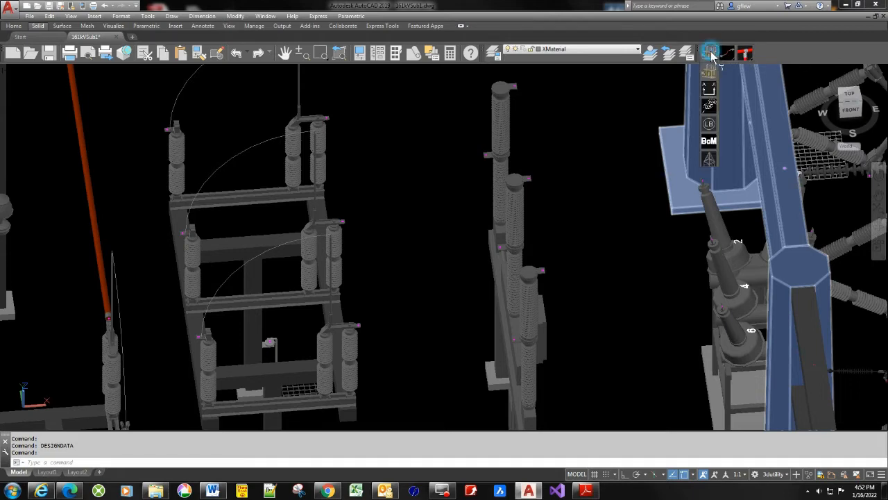
Step: Filter the substation connectors by "tlcfcu" and insert CnnTlCFCu-2/0-800 at the node on the rear switch pole's terminal pad
{"action": "left_click", "coordinate": [711, 53]}
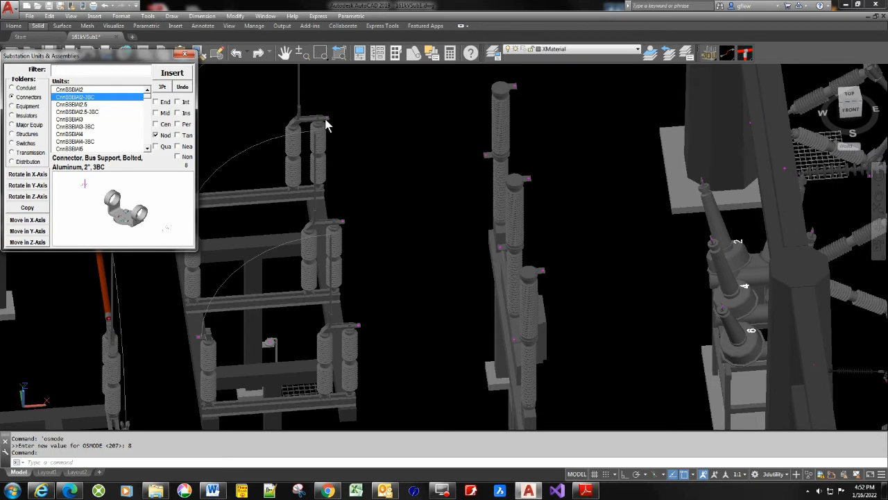
{"action": "scroll", "coordinate": [329, 122], "scroll_direction": "up", "scroll_amount": 6}
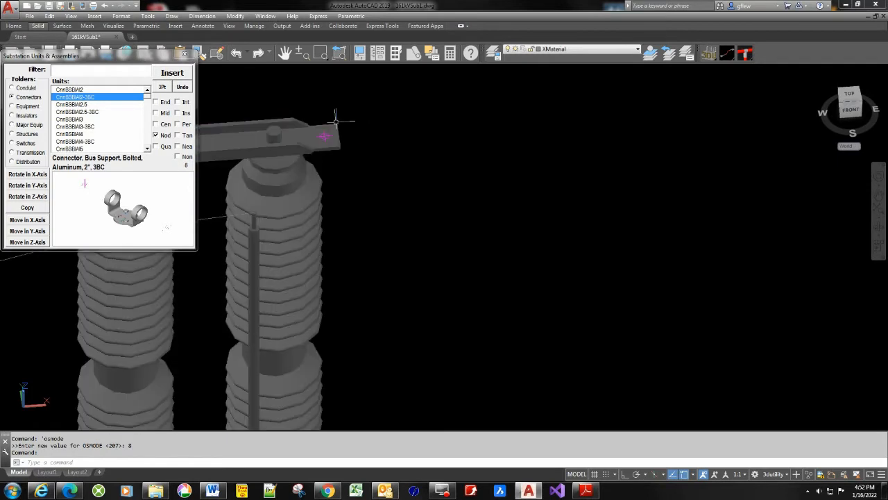
{"action": "left_click", "coordinate": [83, 69]}
{"action": "type", "text": "ti"}
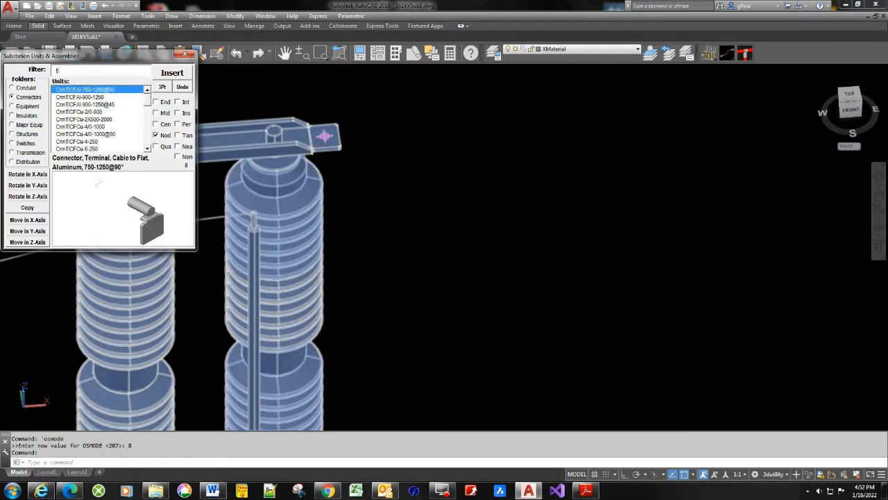
{"action": "type", "text": "lc"}
{"action": "type", "text": "fcu"}
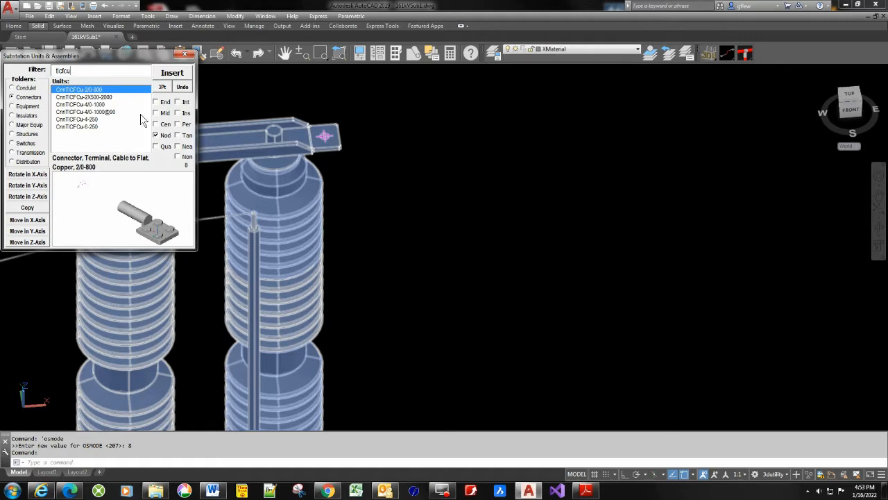
{"action": "left_click", "coordinate": [173, 75]}
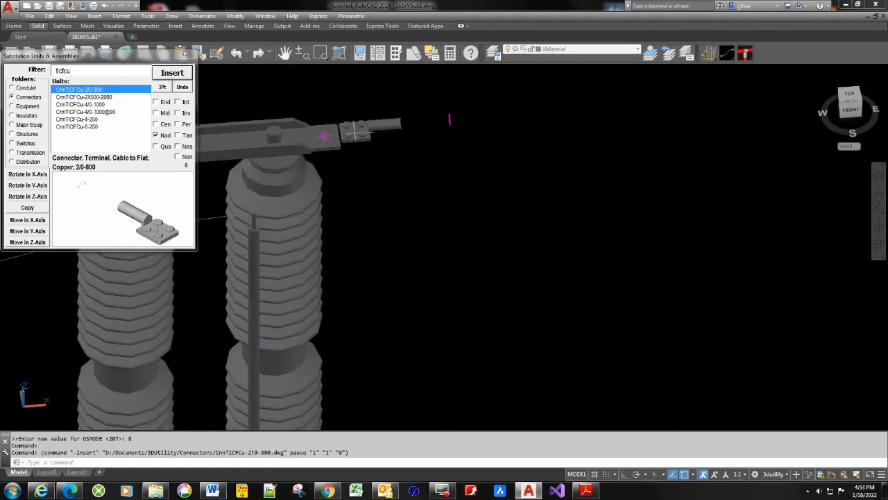
{"action": "left_click", "coordinate": [323, 134]}
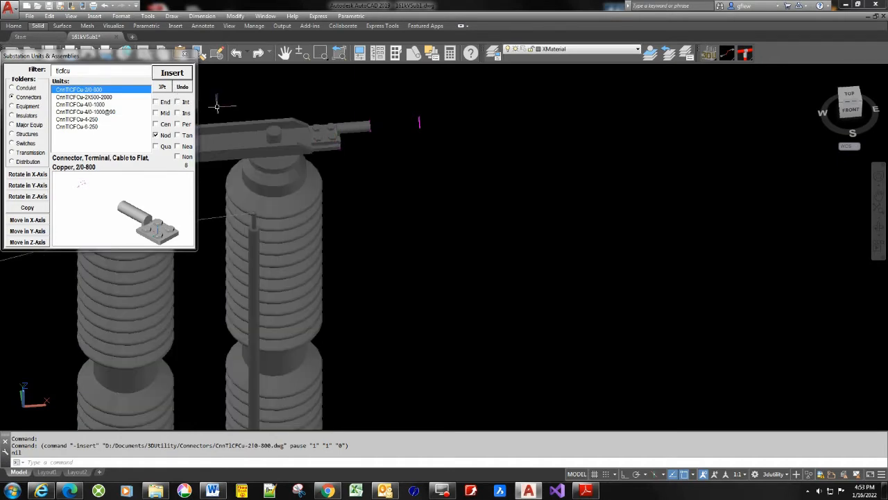
Step: Copy the connector onto the matching pads of the other two switch poles and the top pads of the three insulator columns
{"action": "scroll", "coordinate": [392, 148], "scroll_direction": "down", "scroll_amount": 5}
{"action": "scroll", "coordinate": [399, 145], "scroll_direction": "down", "scroll_amount": 5}
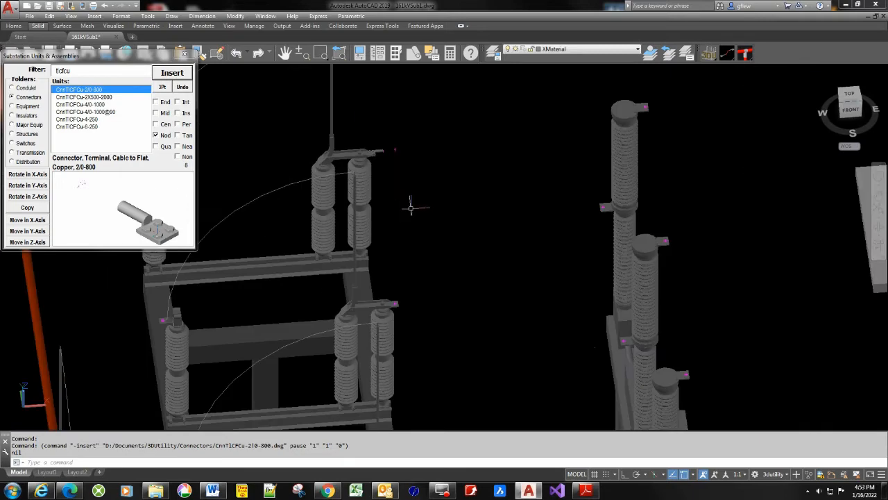
{"action": "scroll", "coordinate": [404, 147], "scroll_direction": "down", "scroll_amount": 4}
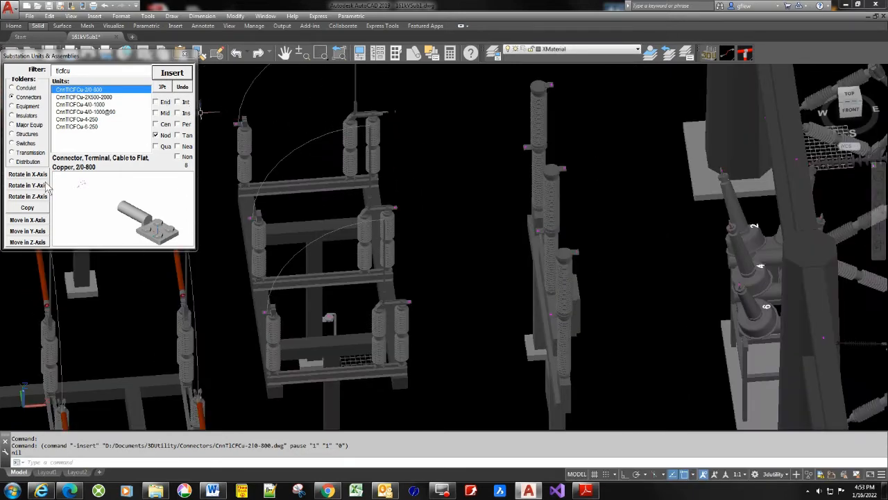
{"action": "left_click", "coordinate": [28, 207]}
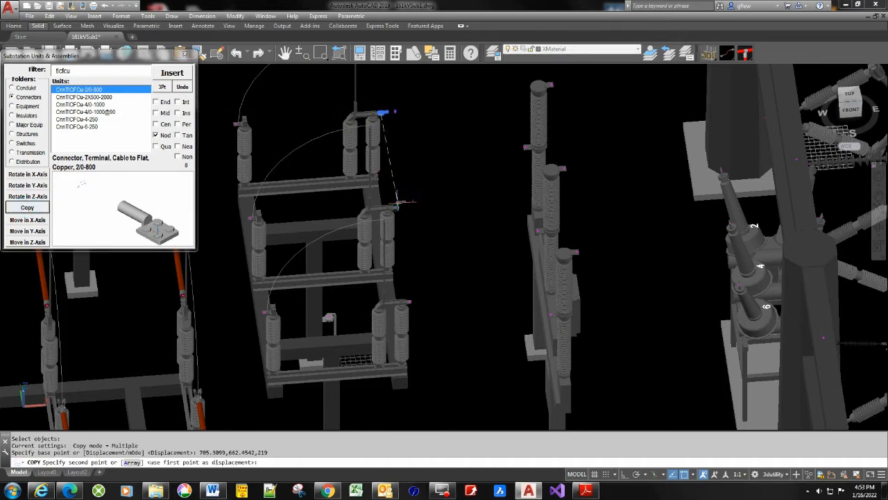
{"action": "left_click", "coordinate": [396, 206]}
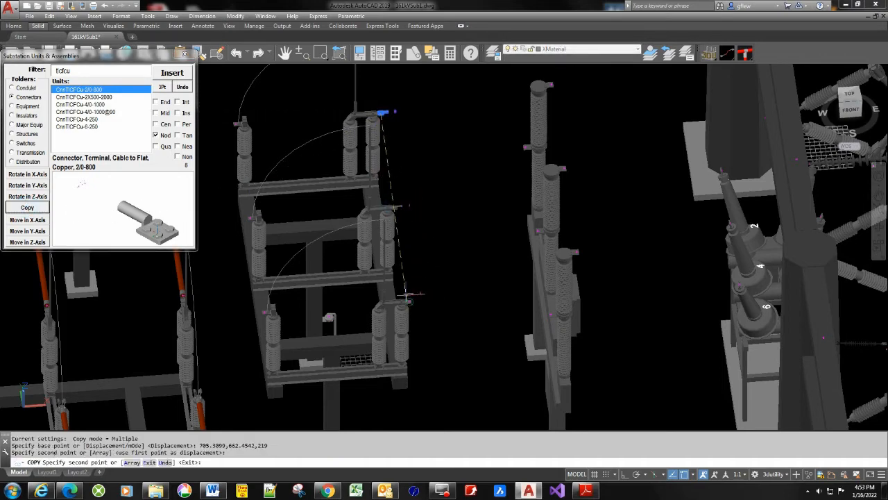
{"action": "left_click", "coordinate": [409, 300]}
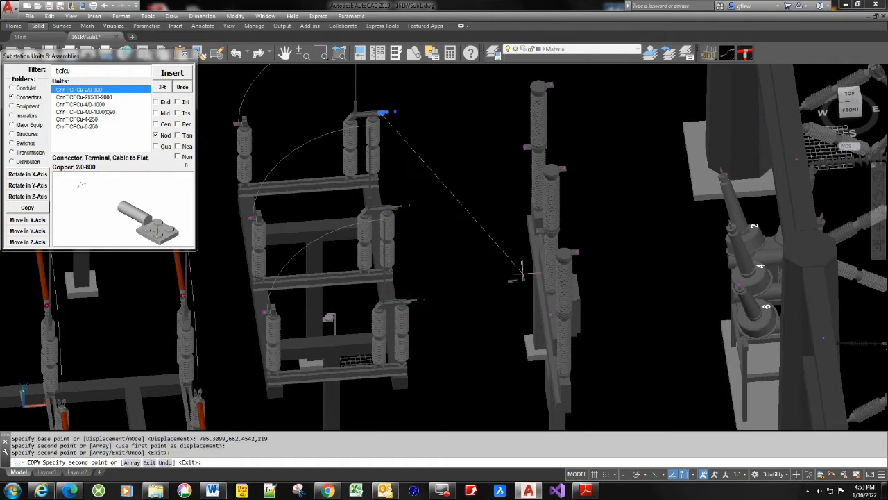
{"action": "left_click", "coordinate": [577, 252]}
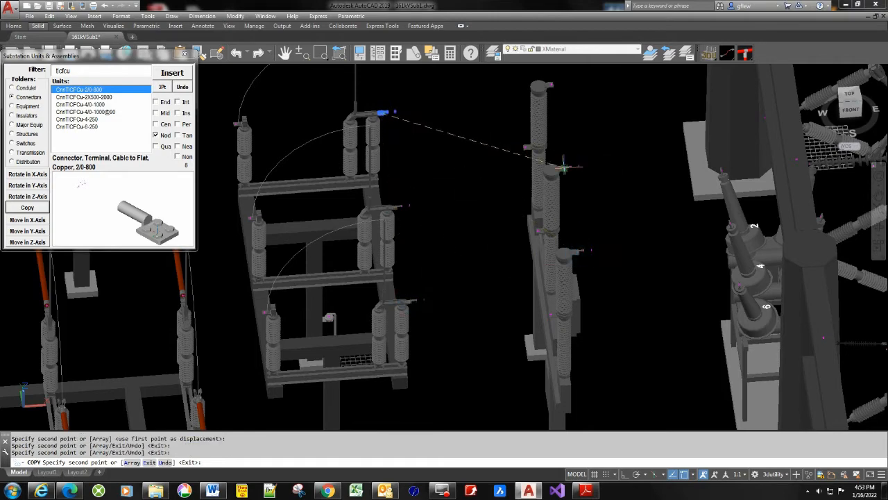
{"action": "left_click", "coordinate": [567, 169]}
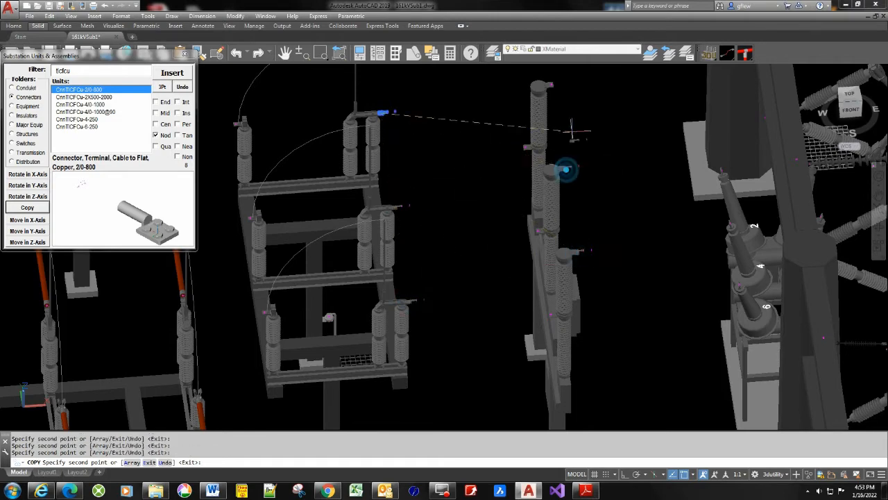
{"action": "left_click", "coordinate": [552, 84]}
Step: Place a connector copy on the rear column's mid-height pad and rotate it about the Z-axis to point toward the switch
{"action": "scroll", "coordinate": [521, 147], "scroll_direction": "up", "scroll_amount": 5}
{"action": "key", "text": "Escape"}
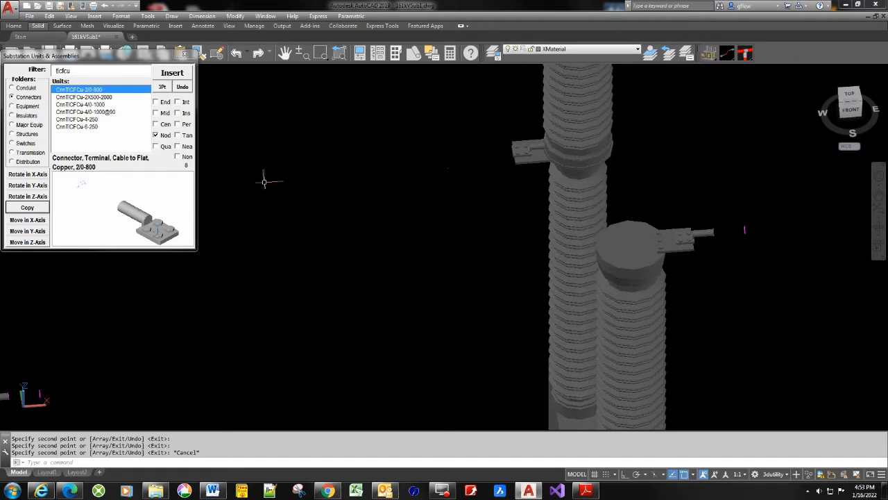
{"action": "left_click", "coordinate": [24, 197]}
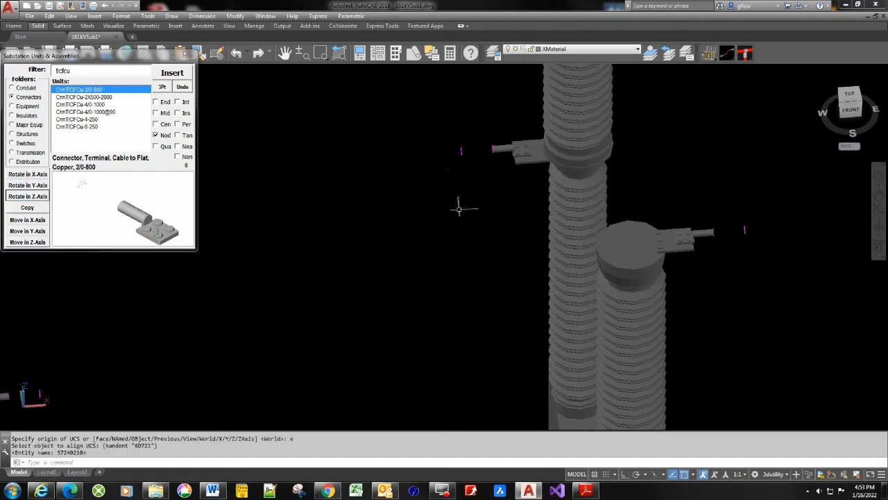
Step: Copy the rotated connector onto the mid-height pads of the other two insulator columns
{"action": "scroll", "coordinate": [473, 168], "scroll_direction": "down", "scroll_amount": 4}
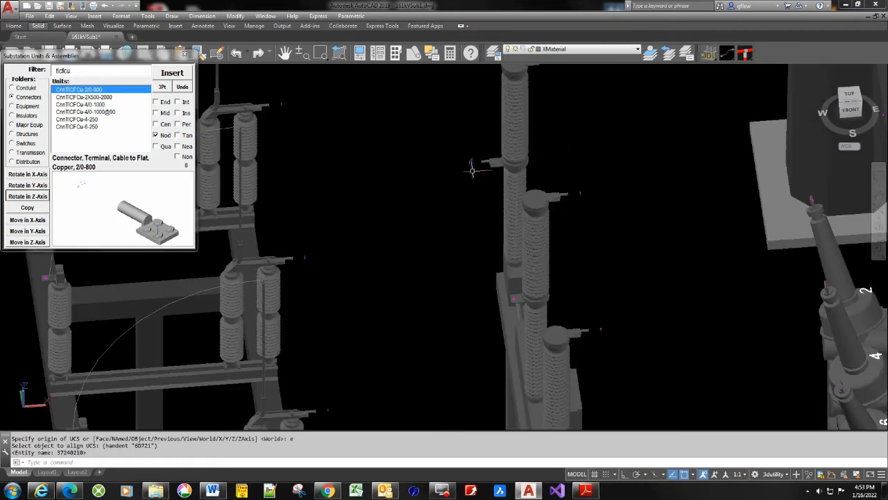
{"action": "middle_click_drag", "start_coordinate": [473, 169], "coordinate": [413, 124]}
{"action": "middle_click_drag", "start_coordinate": [382, 166], "coordinate": [409, 168]}
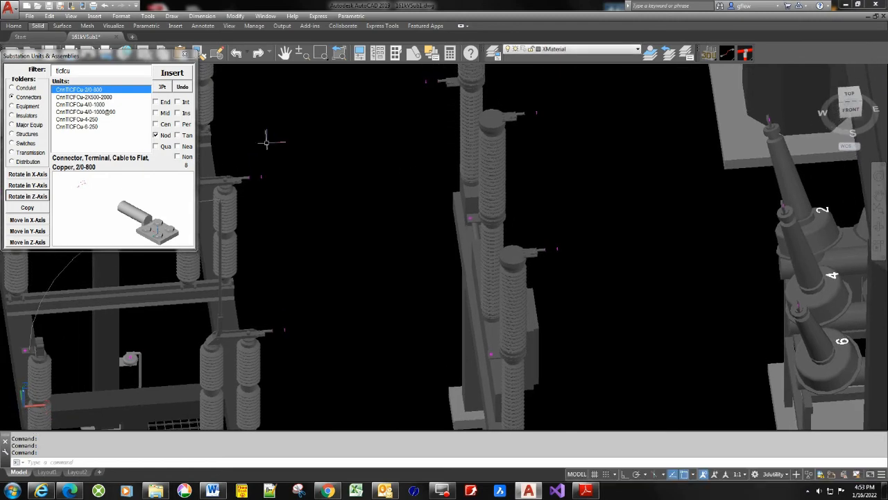
{"action": "left_click", "coordinate": [26, 208]}
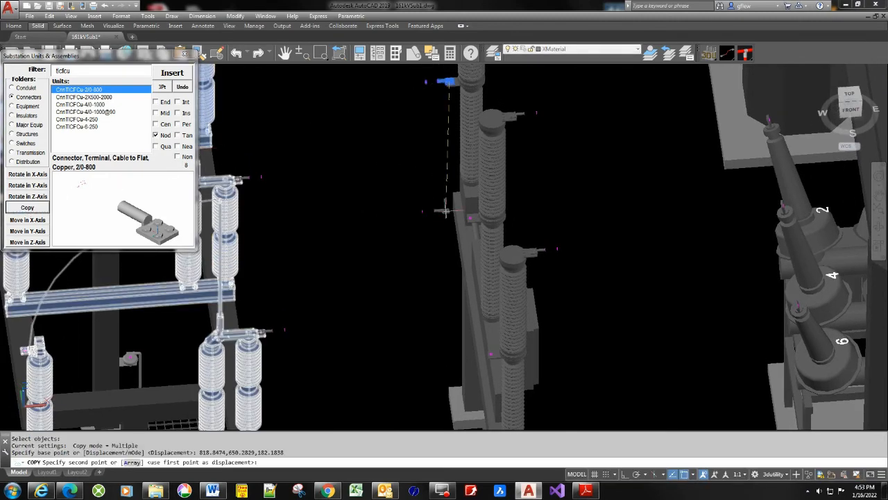
{"action": "left_click", "coordinate": [470, 219]}
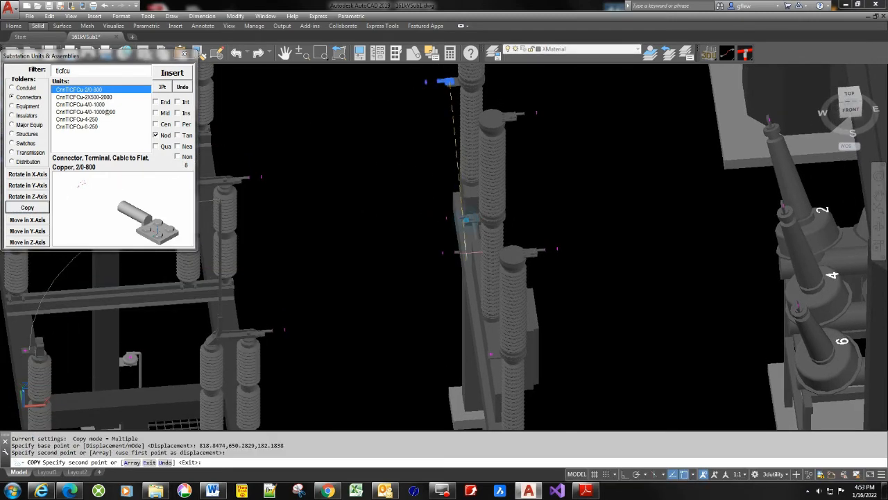
{"action": "left_click", "coordinate": [490, 353]}
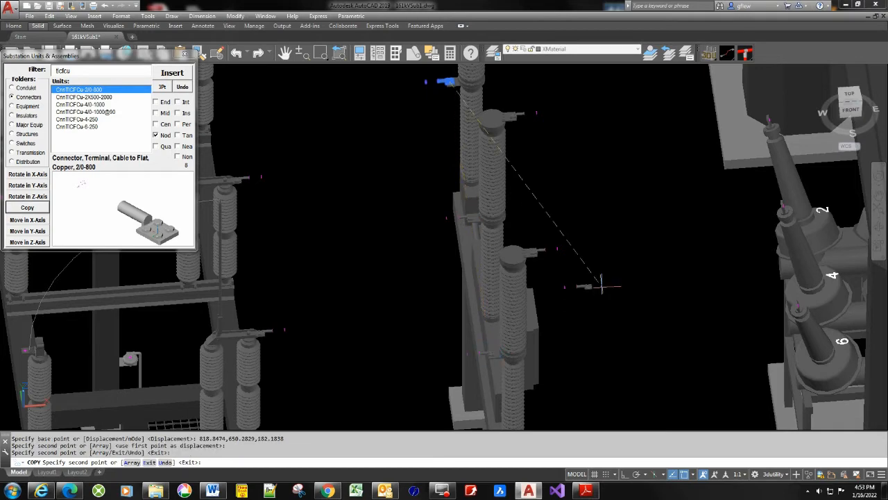
Step: Try a standard node insertion of CnnTlCFCu-2/0-800 on the first tilted breaker bushing's pad, rotate it about the Y-axis, and delete it
{"action": "key", "text": "Return"}
{"action": "middle_click_drag", "start_coordinate": [668, 220], "coordinate": [389, 254]}
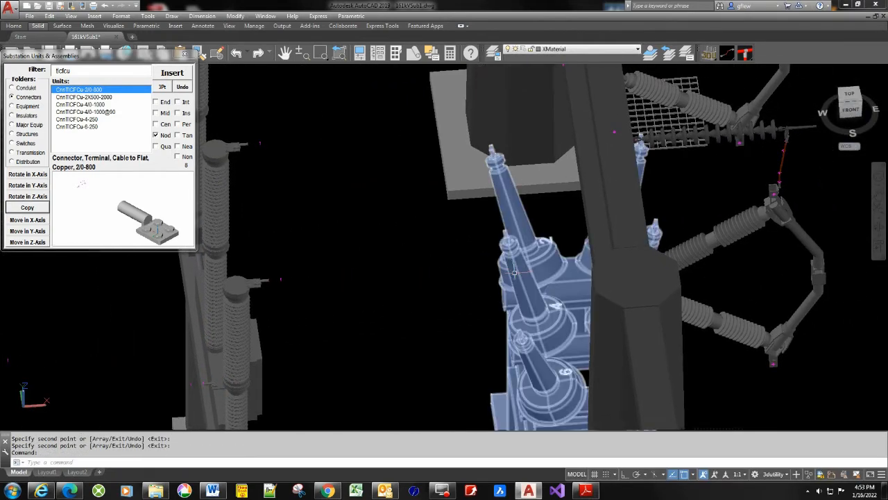
{"action": "middle_click_drag", "start_coordinate": [515, 273], "coordinate": [309, 220], "text": "shift"}
{"action": "scroll", "coordinate": [325, 166], "scroll_direction": "up", "scroll_amount": 6}
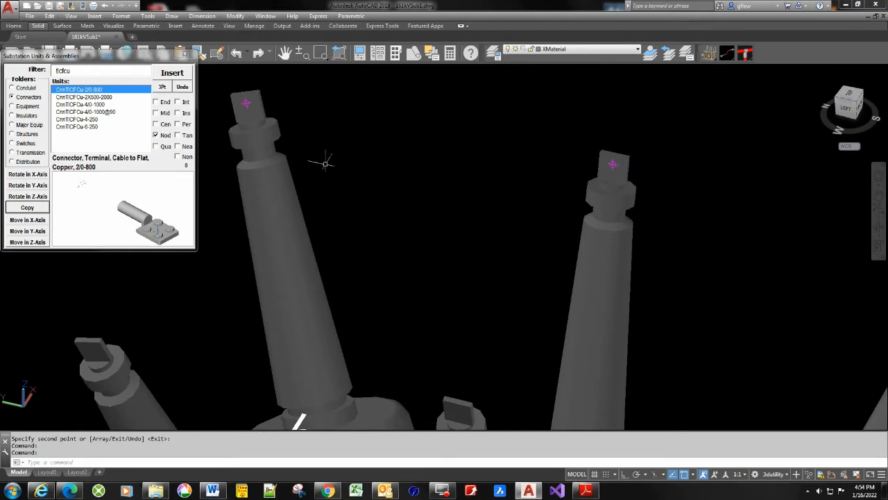
{"action": "middle_click_drag", "start_coordinate": [325, 138], "coordinate": [356, 163]}
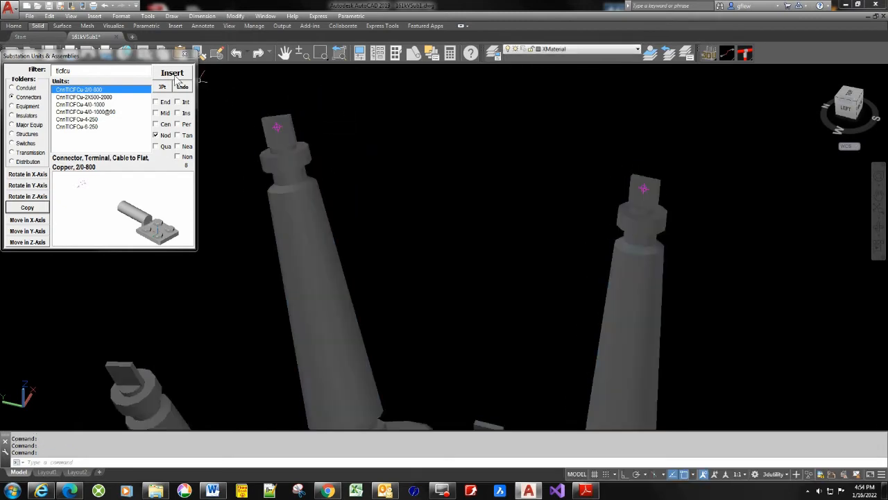
{"action": "left_click", "coordinate": [172, 74]}
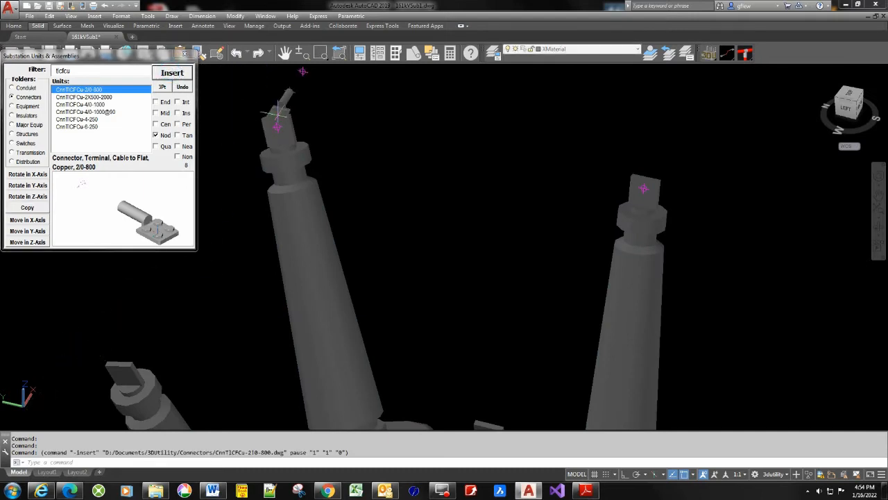
{"action": "left_click", "coordinate": [277, 124]}
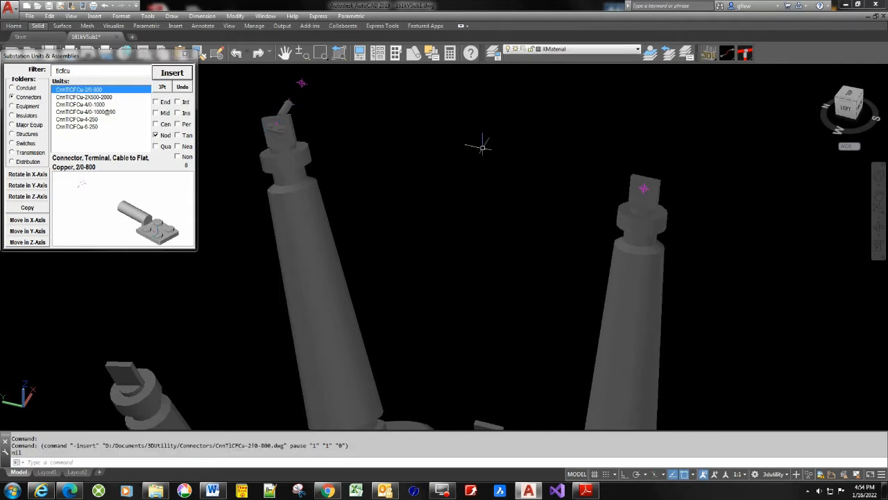
{"action": "left_click", "coordinate": [26, 186]}
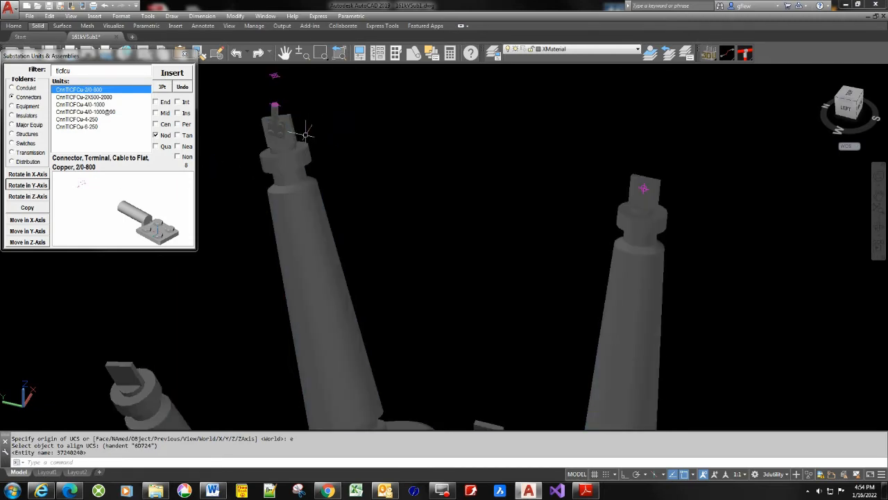
{"action": "mouse_move", "coordinate": [305, 133]}
{"action": "middle_mouse_down", "text": "shift"}
{"action": "mouse_move", "coordinate": [197, 151]}
{"action": "mouse_move", "coordinate": [294, 146]}
{"action": "mouse_move", "coordinate": [241, 139]}
{"action": "mouse_move", "coordinate": [295, 130]}
{"action": "mouse_move", "coordinate": [303, 139]}
{"action": "middle_mouse_up", "text": "shift"}
{"action": "left_click", "coordinate": [307, 175]}
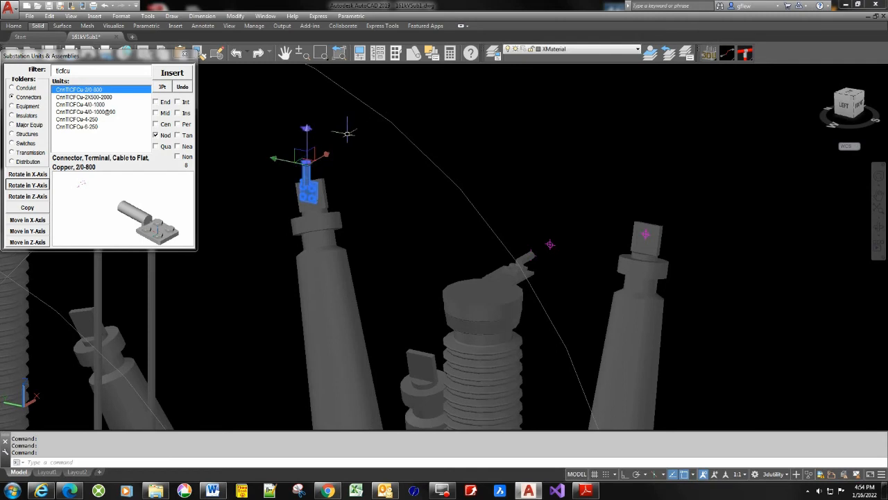
{"action": "key", "text": "Delete"}
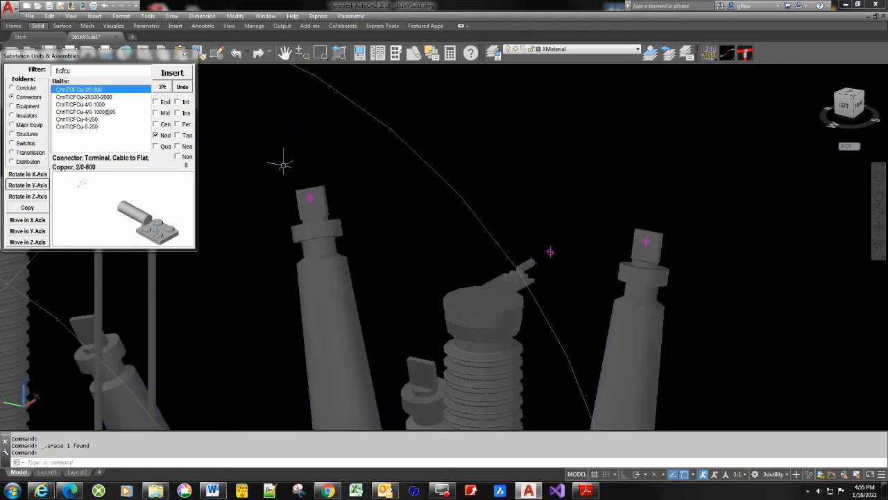
Step: Insert CnnTlCFCu-2/0-800 by three points on the first tilted bushing's pad: node, perpendicular to the pad's top edge, perpendicular to its side edge
{"action": "scroll", "coordinate": [285, 187], "scroll_direction": "up", "scroll_amount": 4}
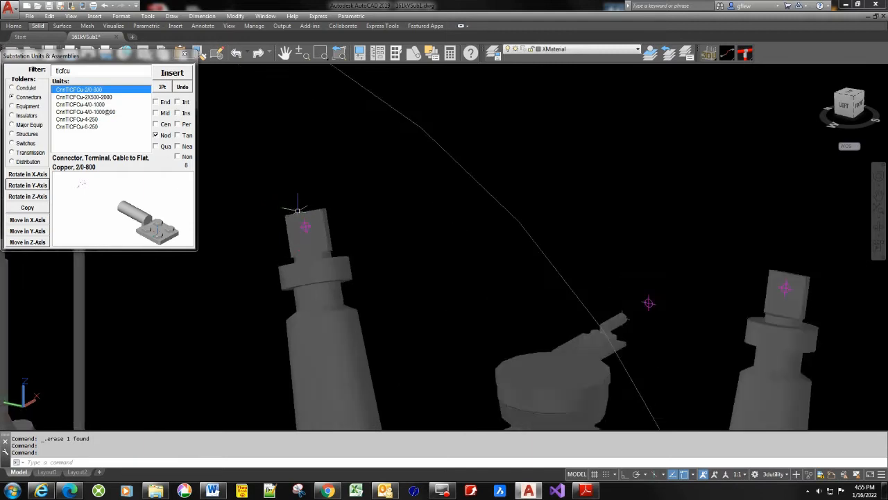
{"action": "scroll", "coordinate": [304, 193], "scroll_direction": "up", "scroll_amount": 1}
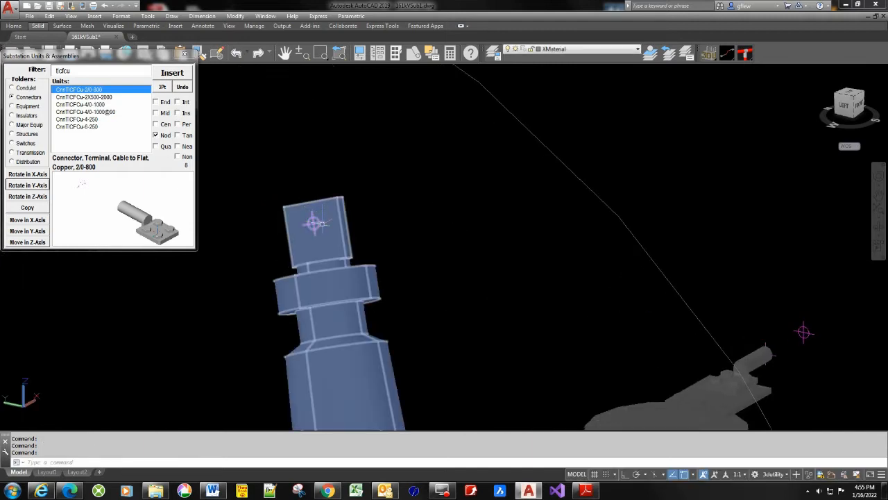
{"action": "left_click", "coordinate": [162, 87]}
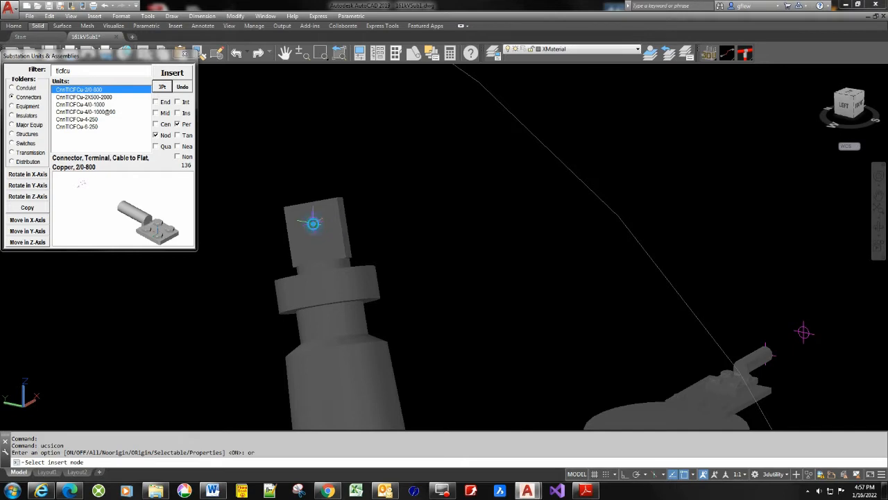
{"action": "left_click", "coordinate": [312, 221]}
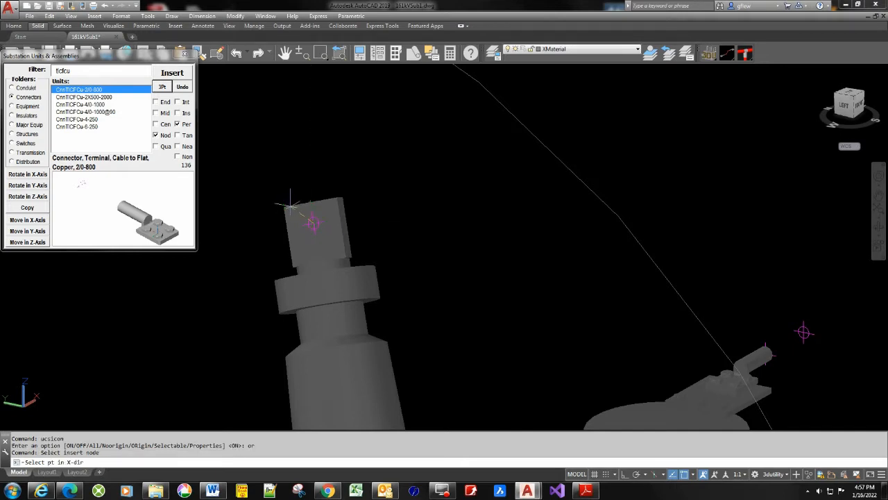
{"action": "left_click", "coordinate": [311, 202]}
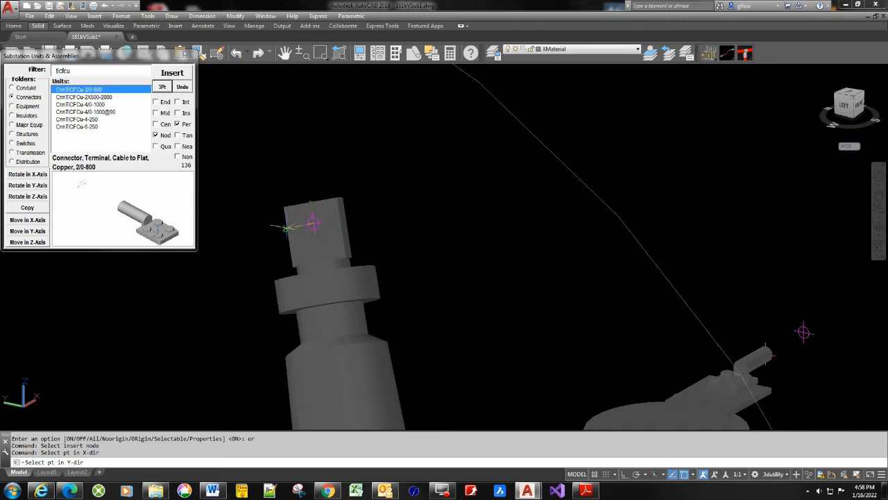
{"action": "left_click", "coordinate": [285, 229]}
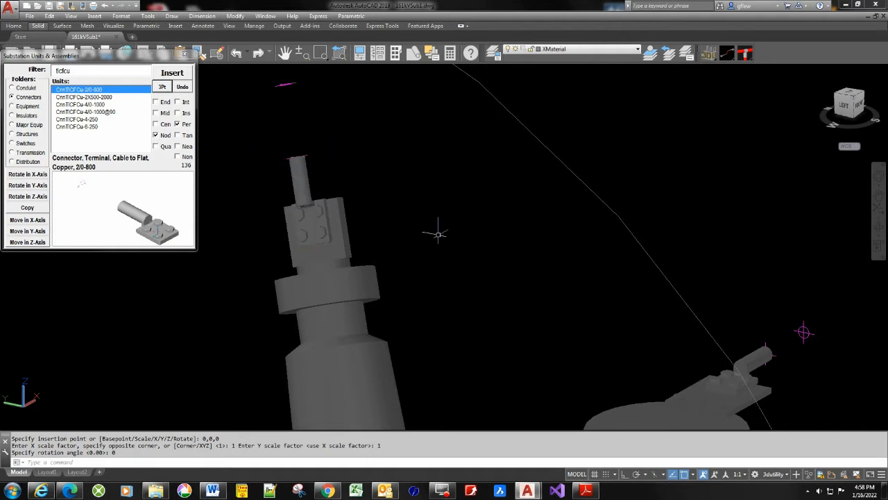
Step: Insert the same connector by three points on the middle bushing's pad, with X toward the pad's top edge and Y toward its side edge
{"action": "mouse_move", "coordinate": [438, 233]}
{"action": "middle_mouse_down", "text": "shift"}
{"action": "mouse_move", "coordinate": [369, 257]}
{"action": "mouse_move", "coordinate": [317, 234]}
{"action": "mouse_move", "coordinate": [544, 218]}
{"action": "mouse_move", "coordinate": [481, 183]}
{"action": "mouse_move", "coordinate": [490, 185]}
{"action": "mouse_move", "coordinate": [464, 199]}
{"action": "mouse_move", "coordinate": [439, 241]}
{"action": "middle_mouse_up", "text": "shift"}
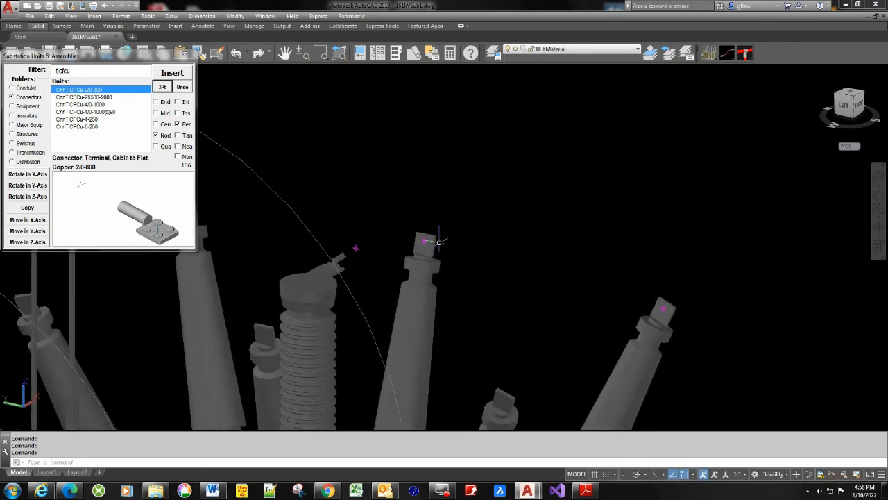
{"action": "scroll", "coordinate": [439, 242], "scroll_direction": "up", "scroll_amount": 2}
{"action": "left_click", "coordinate": [160, 88]}
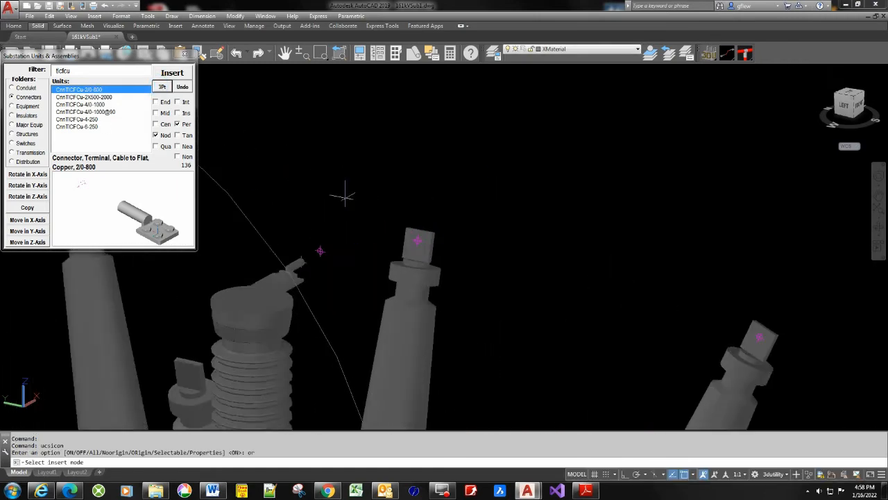
{"action": "left_click", "coordinate": [416, 235]}
{"action": "scroll", "coordinate": [418, 236], "scroll_direction": "up", "scroll_amount": 3}
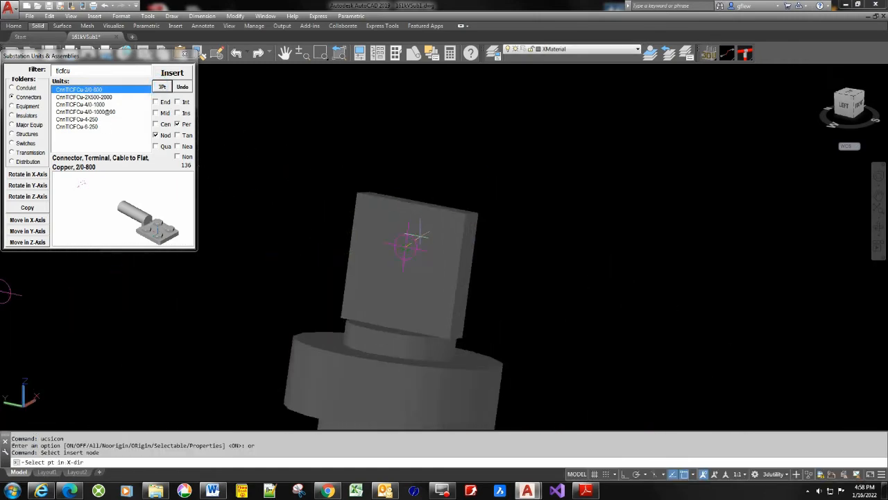
{"action": "left_click", "coordinate": [411, 201]}
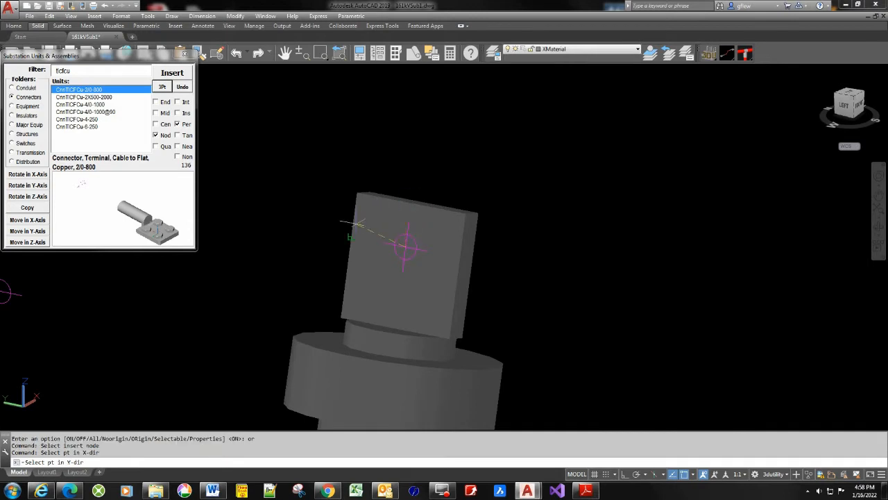
{"action": "left_click", "coordinate": [354, 240]}
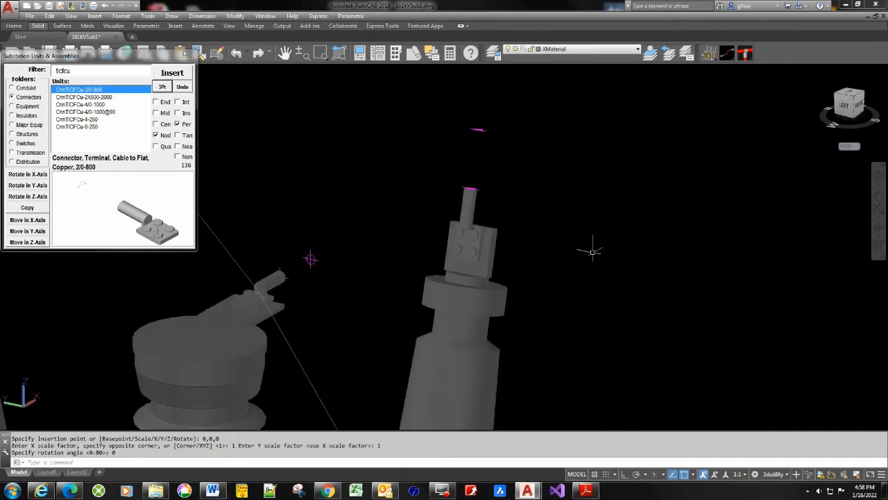
Step: Try a three-point insertion of the connector on the pad of the third bushing in the row and undo it
{"action": "middle_click_drag", "start_coordinate": [632, 252], "coordinate": [493, 224]}
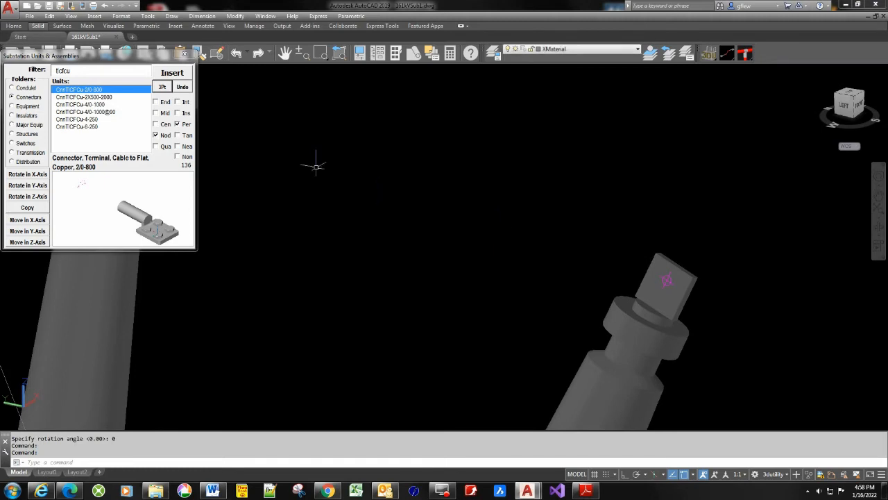
{"action": "left_click", "coordinate": [161, 87]}
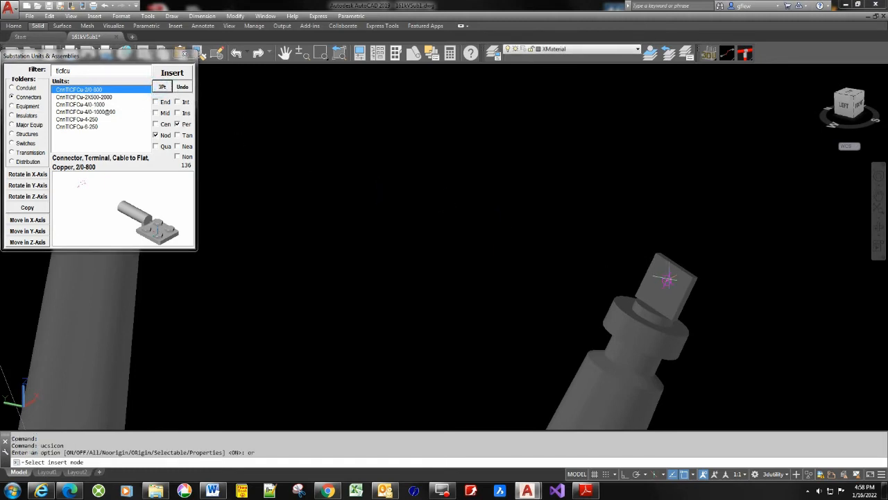
{"action": "left_click", "coordinate": [665, 280]}
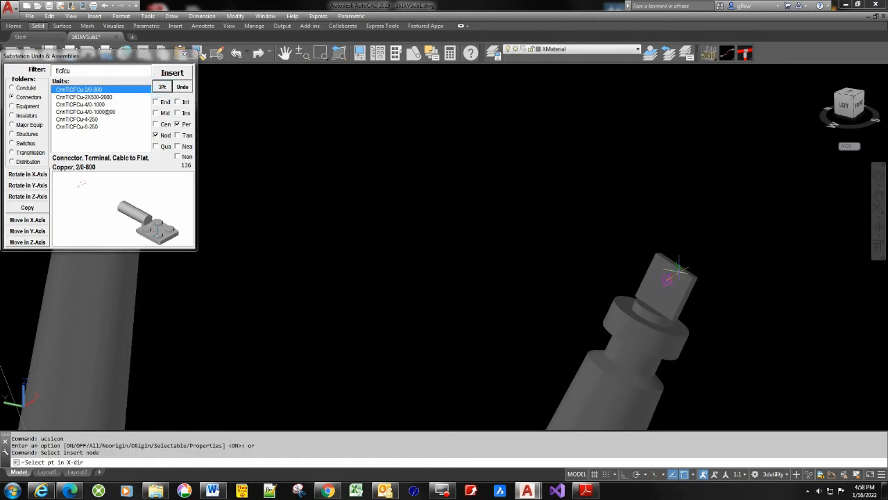
{"action": "left_click", "coordinate": [673, 268]}
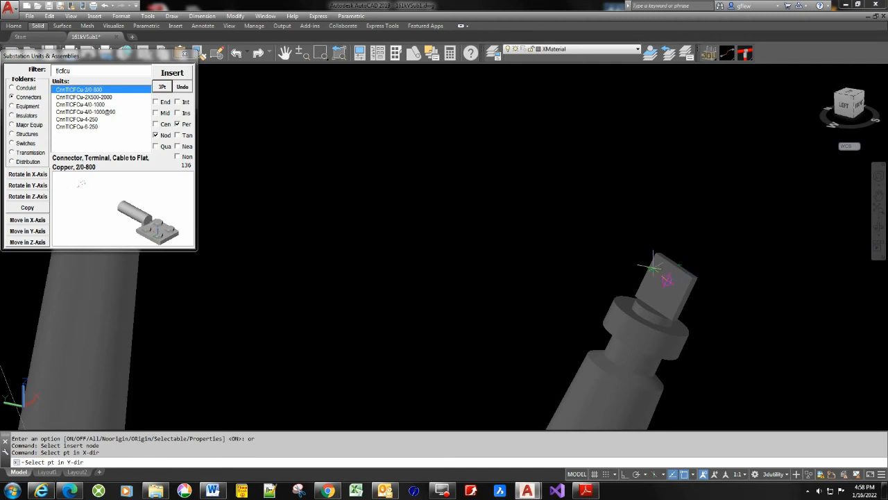
{"action": "left_click", "coordinate": [648, 268]}
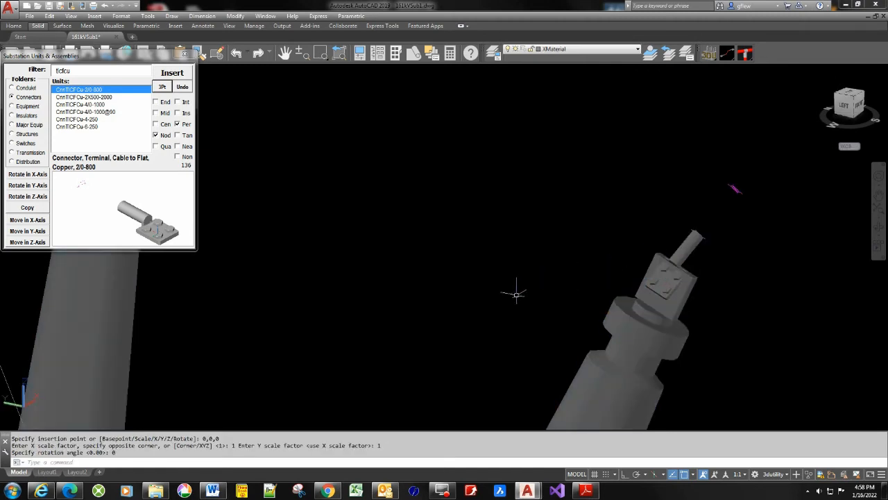
{"action": "left_click", "coordinate": [182, 86]}
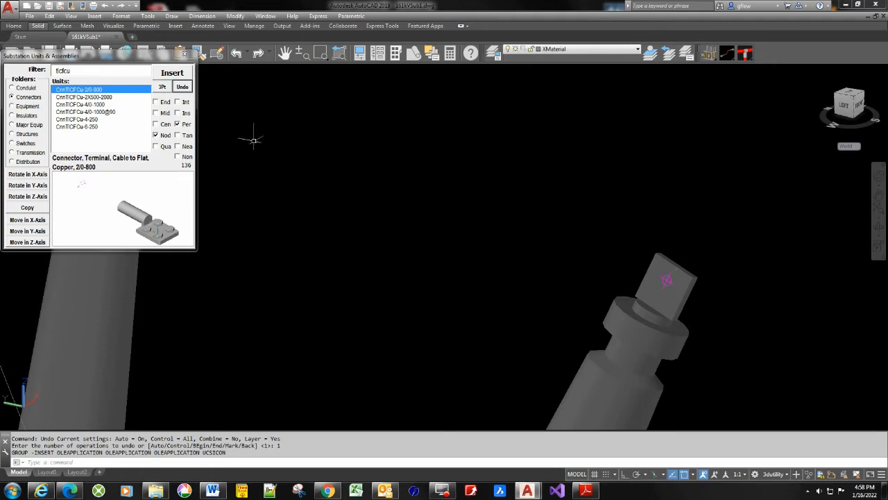
Step: Insert the connector by three points on the third bushing's pad, using its node, top edge for X and side edge for Y
{"action": "left_click", "coordinate": [162, 86]}
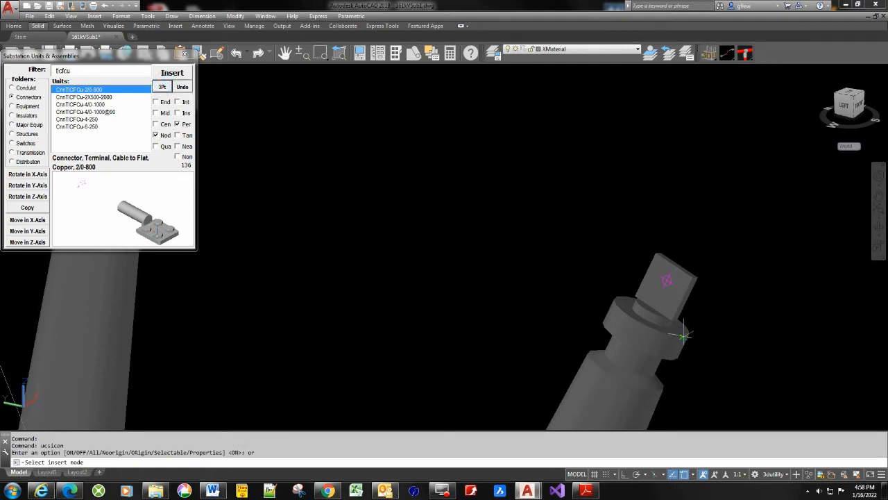
{"action": "left_click", "coordinate": [665, 278]}
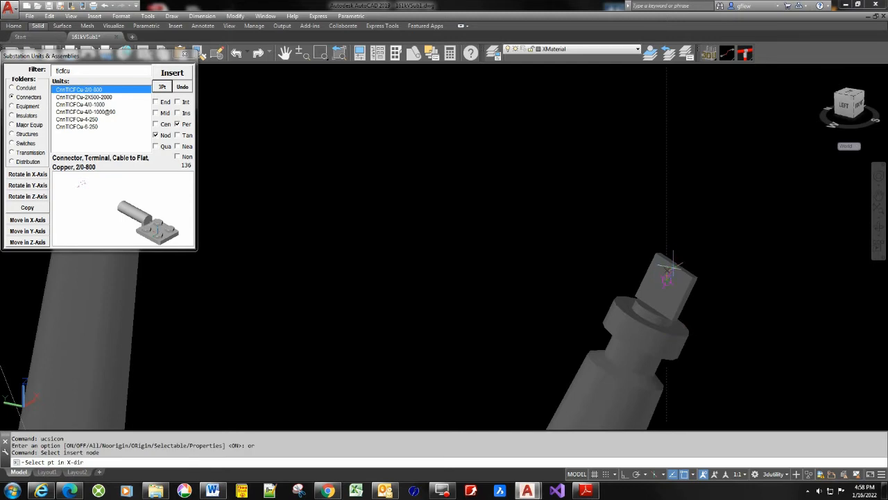
{"action": "left_click", "coordinate": [657, 263]}
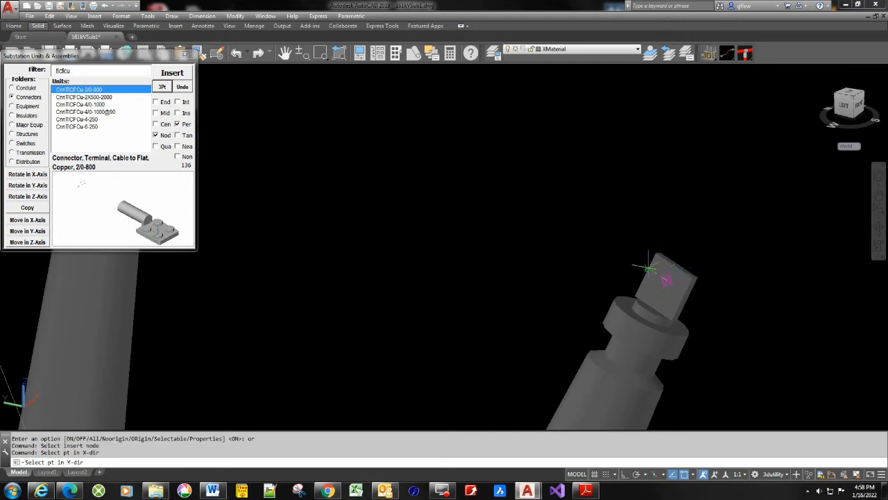
{"action": "left_click", "coordinate": [648, 265]}
Step: Insert CnnTlCFCu-2/0-800 by three points on the right-leaning bushing of the breaker's other row: node, top edge for X, side edge for Y
{"action": "scroll", "coordinate": [587, 254], "scroll_direction": "down", "scroll_amount": 5}
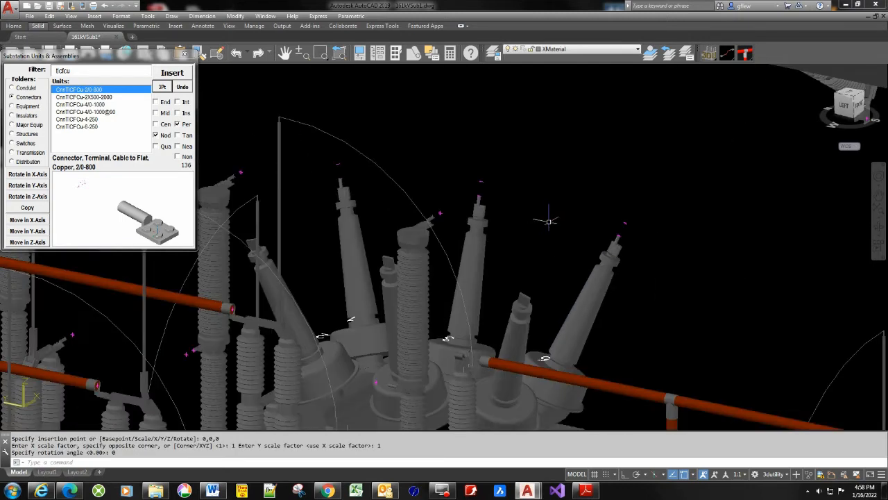
{"action": "middle_click_drag", "start_coordinate": [540, 214], "coordinate": [642, 232]}
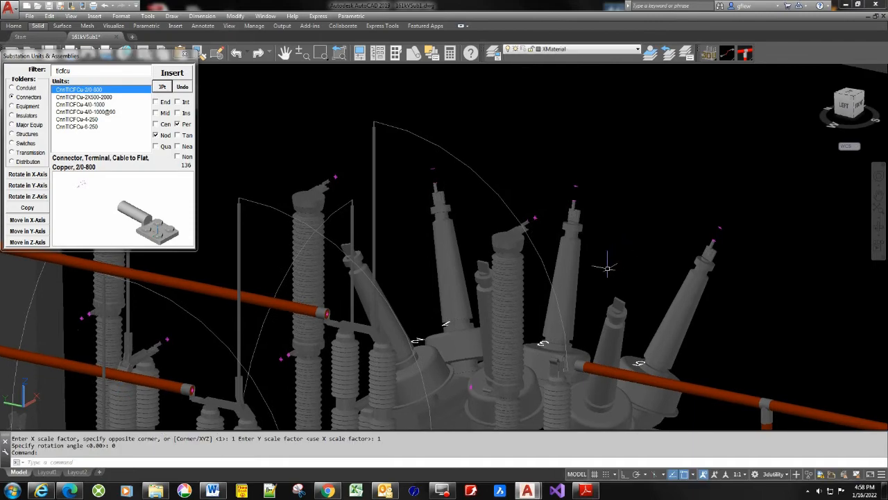
{"action": "middle_click_drag", "start_coordinate": [565, 285], "coordinate": [482, 172], "text": "shift"}
{"action": "middle_click_drag", "start_coordinate": [730, 214], "coordinate": [662, 245]}
{"action": "middle_click_drag", "start_coordinate": [769, 240], "coordinate": [731, 94]}
{"action": "middle_click_drag", "start_coordinate": [697, 297], "coordinate": [705, 308], "text": "shift"}
{"action": "middle_click_drag", "start_coordinate": [751, 243], "coordinate": [570, 239]}
{"action": "scroll", "coordinate": [701, 248], "scroll_direction": "up", "scroll_amount": 3}
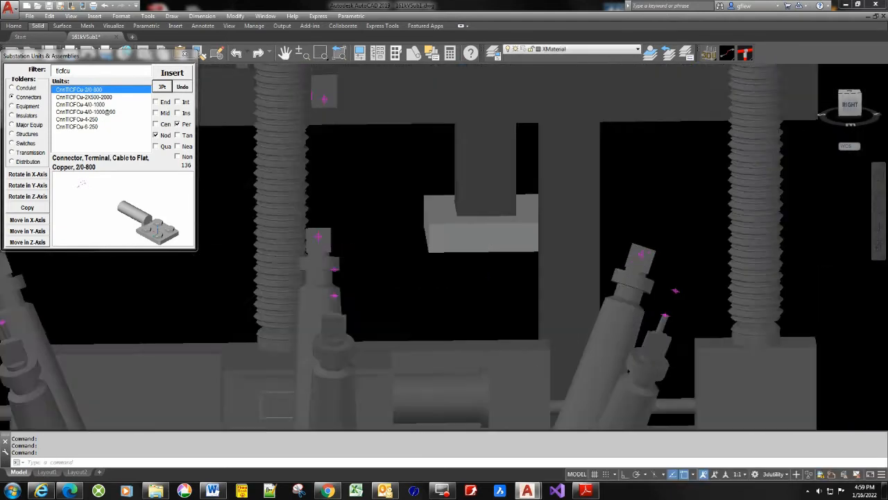
{"action": "scroll", "coordinate": [644, 230], "scroll_direction": "up", "scroll_amount": 4}
{"action": "scroll", "coordinate": [645, 241], "scroll_direction": "down", "scroll_amount": 2}
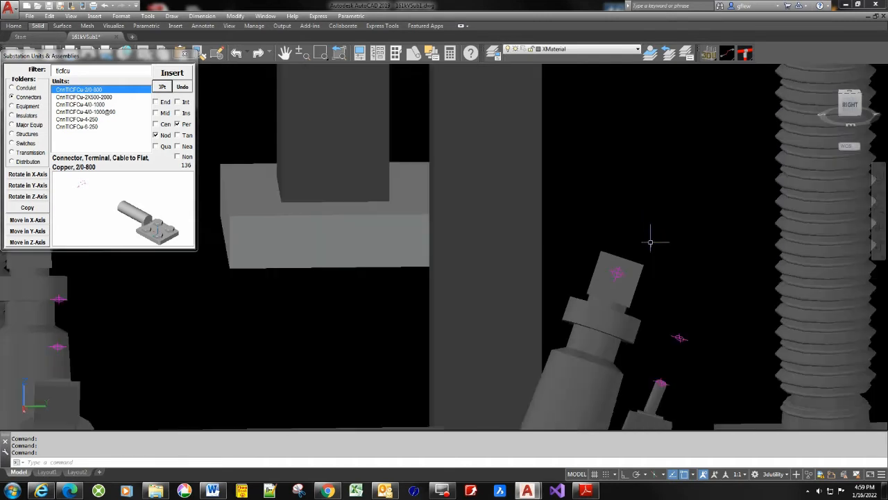
{"action": "mouse_move", "coordinate": [666, 236]}
{"action": "middle_mouse_down", "text": "shift"}
{"action": "mouse_move", "coordinate": [677, 225]}
{"action": "mouse_move", "coordinate": [678, 233]}
{"action": "middle_mouse_up", "text": "shift"}
{"action": "middle_click_drag", "start_coordinate": [625, 257], "coordinate": [695, 199]}
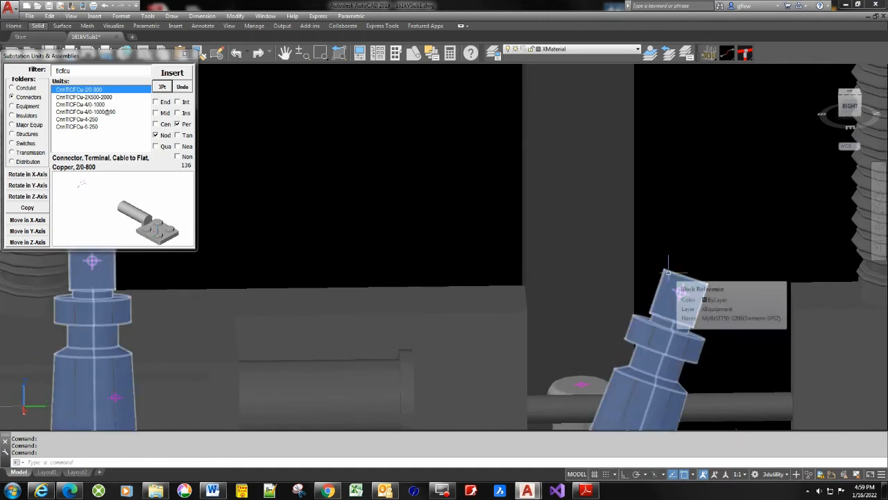
{"action": "left_click", "coordinate": [162, 86]}
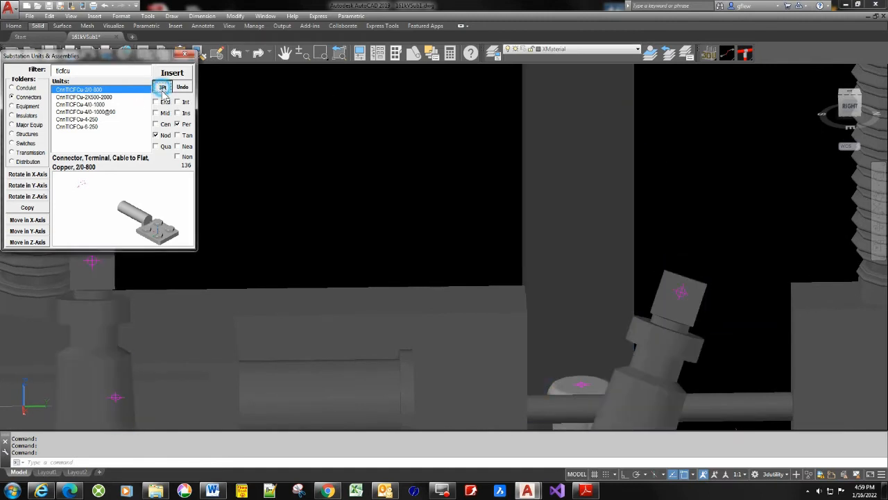
{"action": "scroll", "coordinate": [696, 306], "scroll_direction": "up", "scroll_amount": 3}
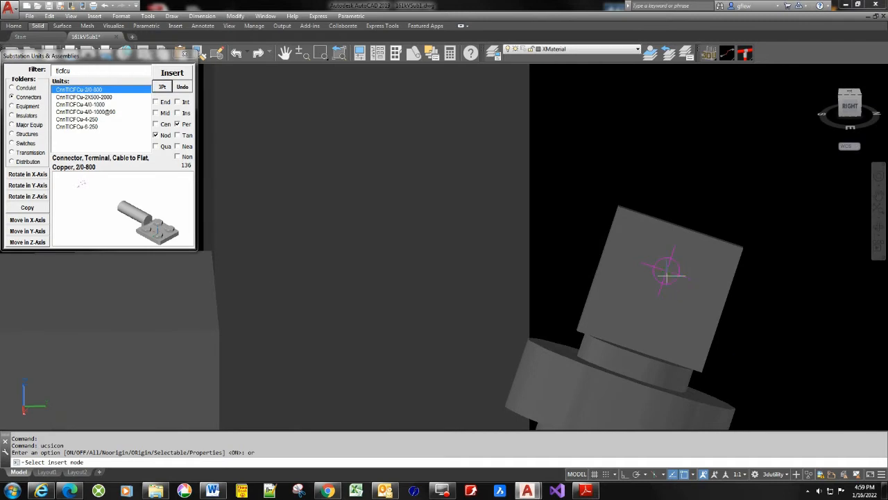
{"action": "left_click", "coordinate": [666, 272]}
{"action": "left_click", "coordinate": [674, 223]}
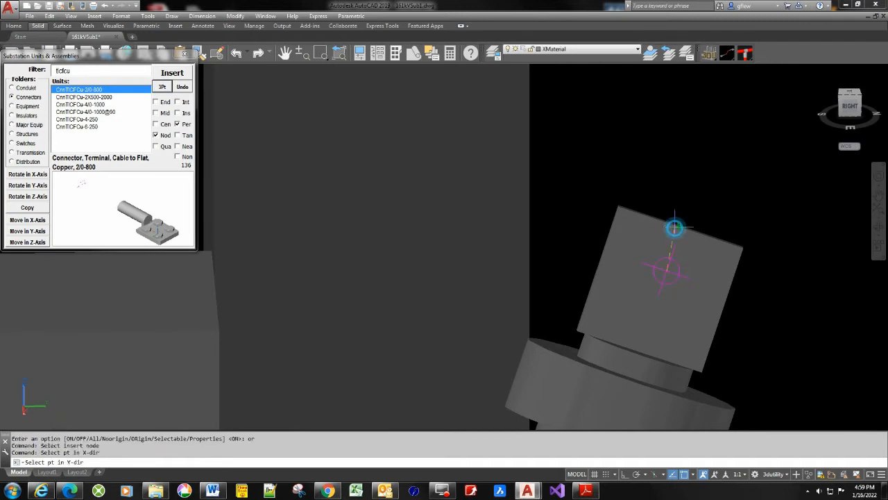
{"action": "left_click", "coordinate": [604, 250]}
Step: Insert the same connector by three points on that row's upright middle bushing, with X toward the pad's top edge and Y toward its side edge
{"action": "scroll", "coordinate": [579, 252], "scroll_direction": "down", "scroll_amount": 6}
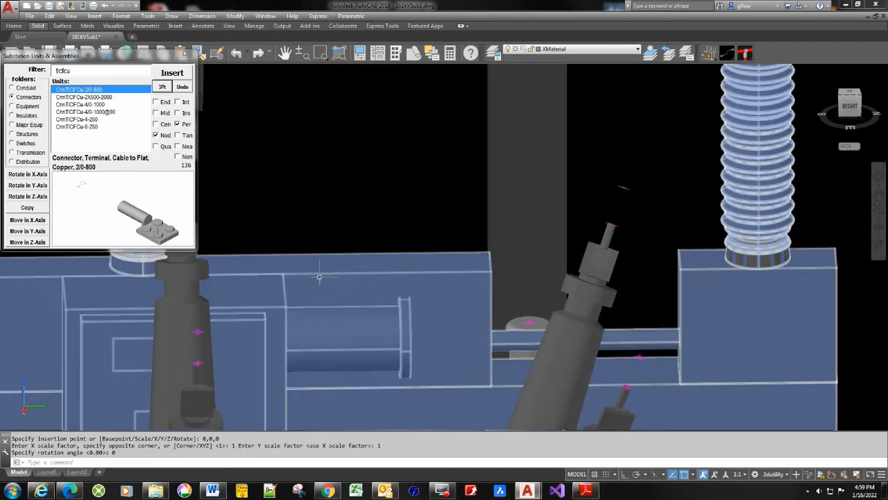
{"action": "middle_click_drag", "start_coordinate": [321, 268], "coordinate": [604, 284]}
{"action": "scroll", "coordinate": [462, 238], "scroll_direction": "up", "scroll_amount": 3}
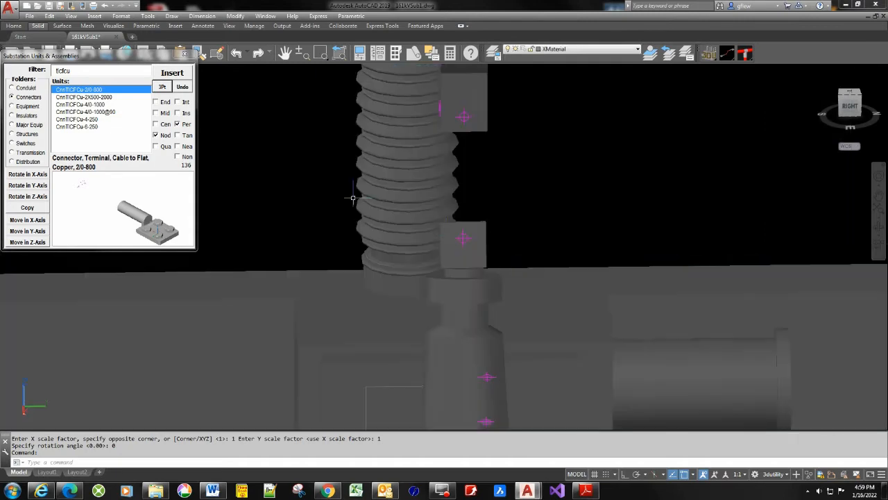
{"action": "left_click", "coordinate": [161, 88]}
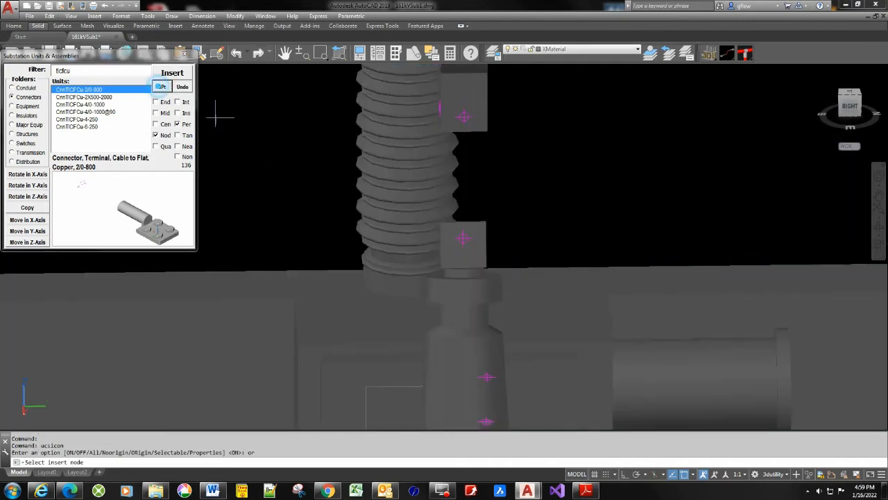
{"action": "left_click", "coordinate": [463, 238]}
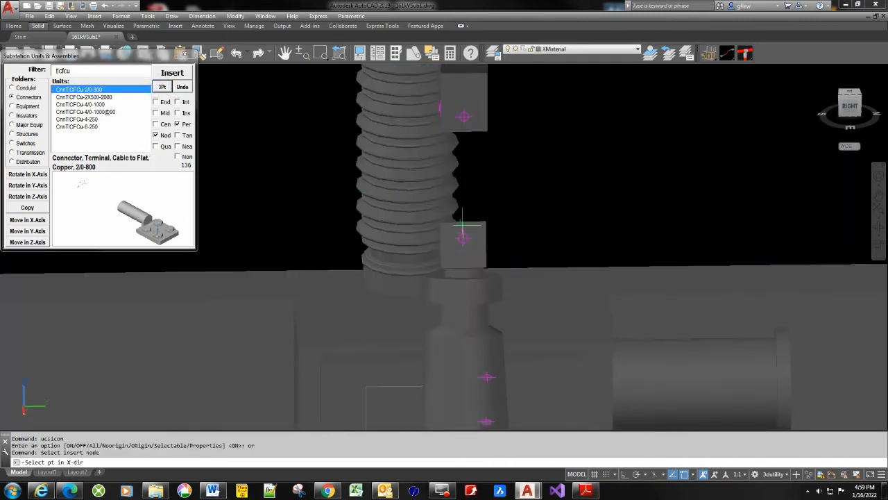
{"action": "left_click", "coordinate": [462, 226]}
{"action": "left_click", "coordinate": [440, 238]}
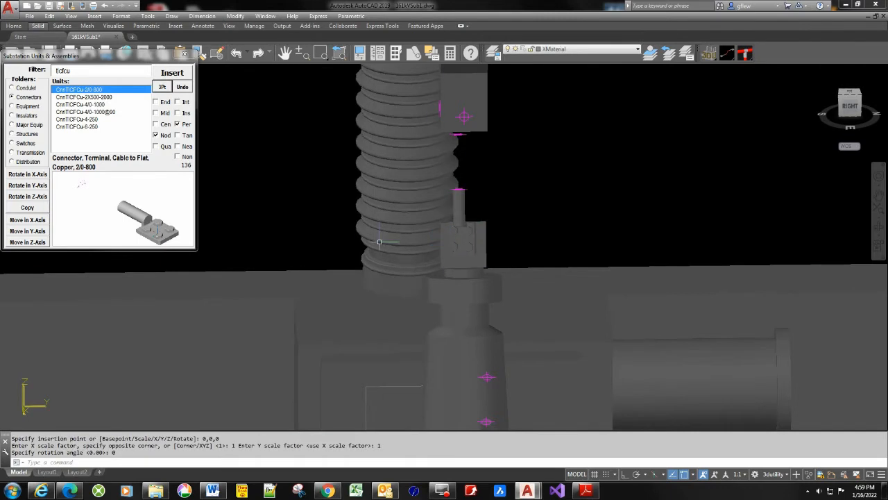
Step: Insert the connector by three points on the row's left-leaning bushing, using the pad's node, top edge for X and side edge for Y
{"action": "middle_click_drag", "start_coordinate": [312, 220], "coordinate": [785, 195]}
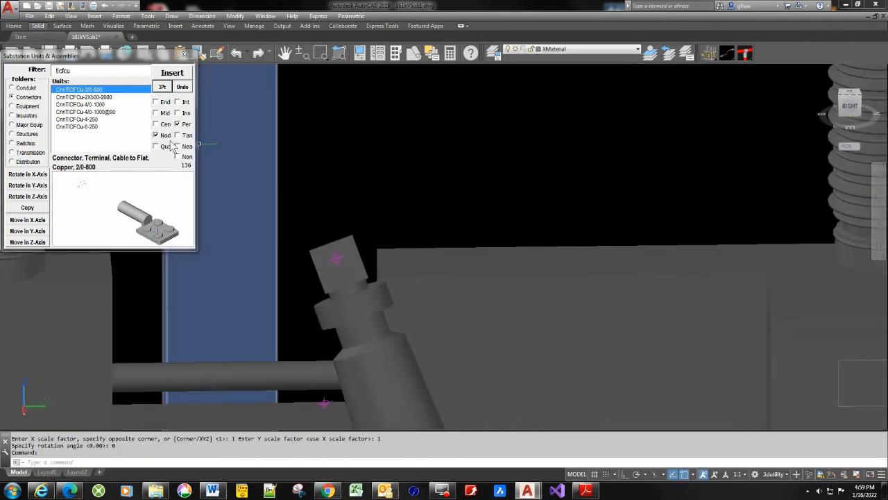
{"action": "left_click", "coordinate": [160, 86]}
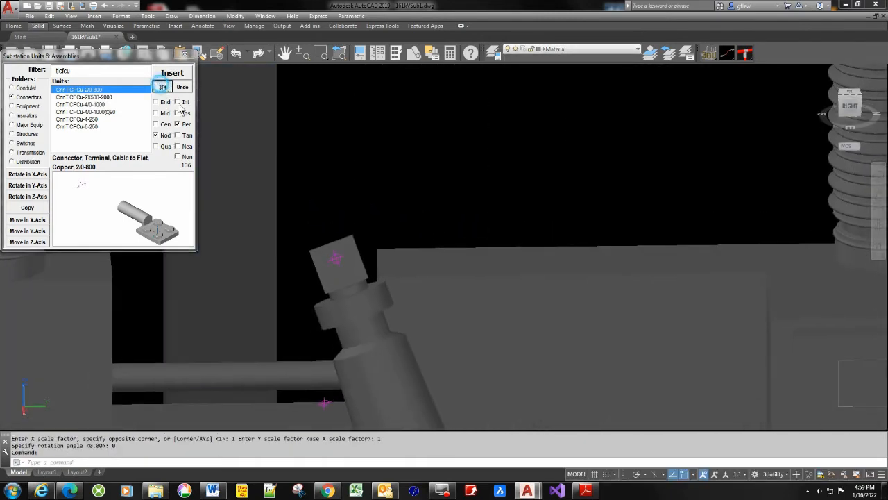
{"action": "left_click", "coordinate": [333, 256]}
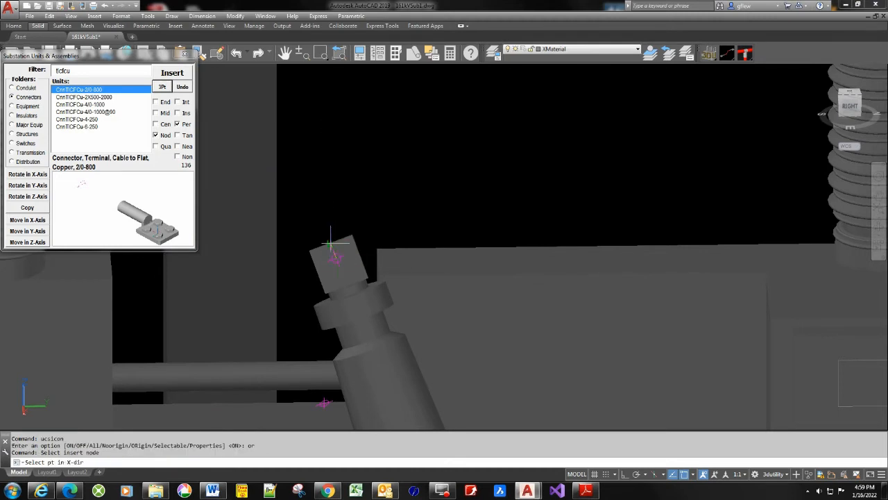
{"action": "left_click", "coordinate": [313, 258]}
{"action": "left_click", "coordinate": [317, 258]}
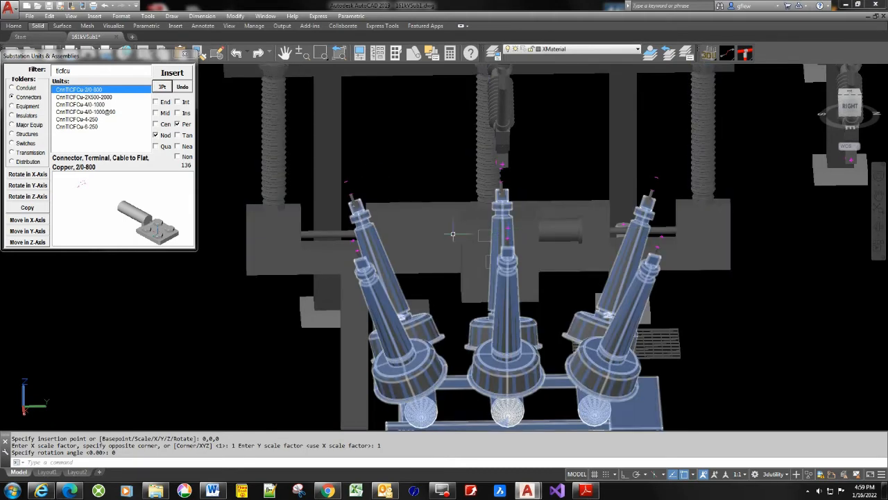
Step: Insert a CnnTlCFCu-2/0-800 connector at the node of the first hanging switch's lower terminal pad
{"action": "scroll", "coordinate": [253, 266], "scroll_direction": "up", "scroll_amount": 5}
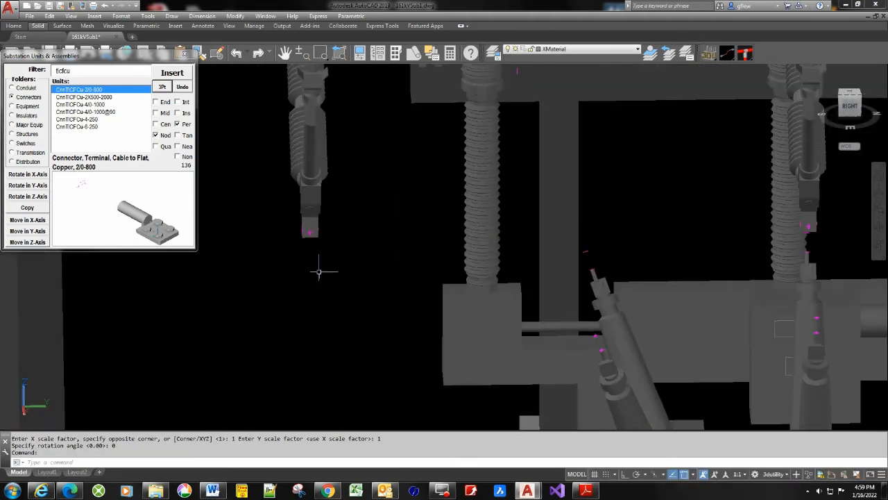
{"action": "middle_click_drag", "start_coordinate": [314, 264], "coordinate": [299, 203]}
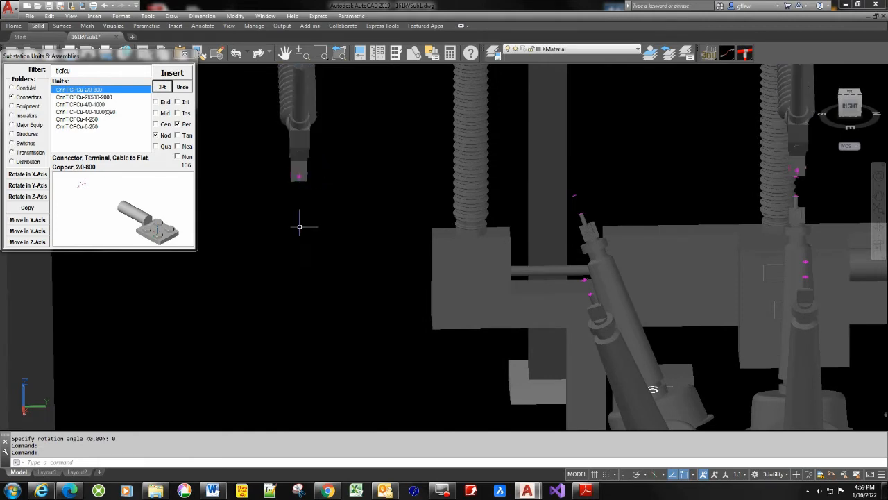
{"action": "middle_click_drag", "start_coordinate": [299, 224], "coordinate": [335, 357]}
{"action": "middle_click_drag", "start_coordinate": [335, 316], "coordinate": [424, 277], "text": "shift"}
{"action": "scroll", "coordinate": [423, 277], "scroll_direction": "down", "scroll_amount": 6}
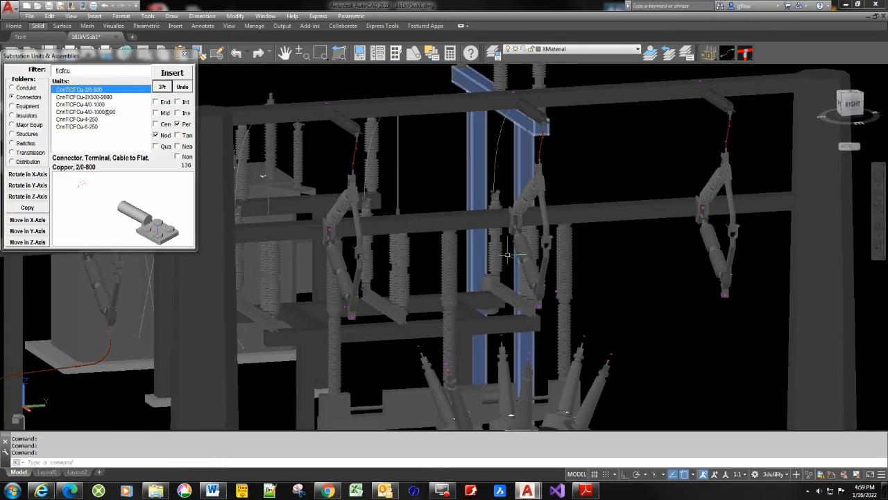
{"action": "scroll", "coordinate": [361, 324], "scroll_direction": "up", "scroll_amount": 5}
{"action": "scroll", "coordinate": [362, 316], "scroll_direction": "up", "scroll_amount": 2}
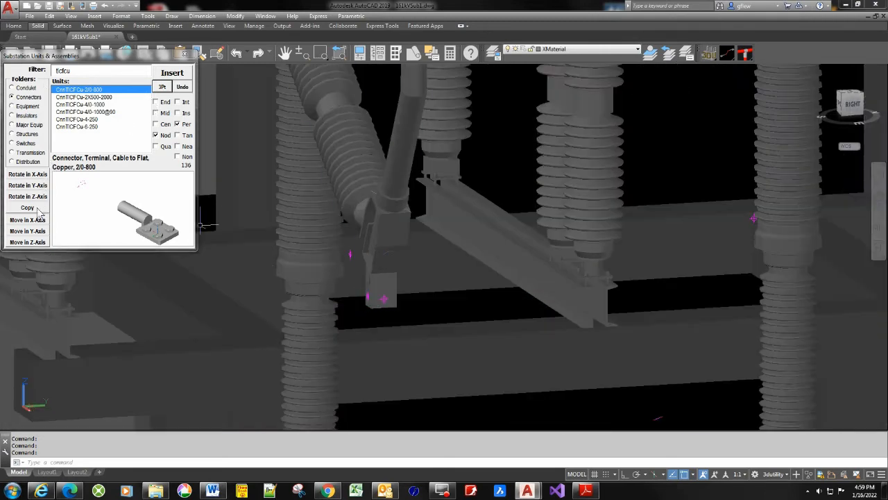
{"action": "left_click", "coordinate": [168, 78]}
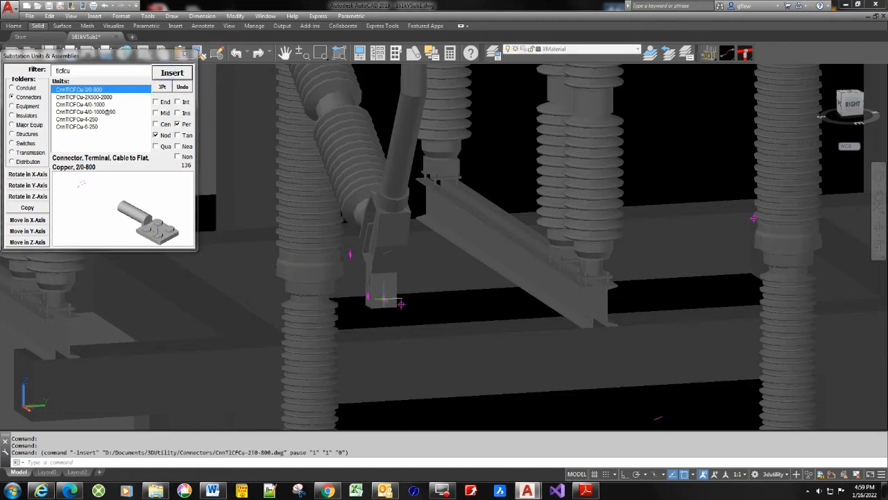
{"action": "left_click", "coordinate": [379, 298]}
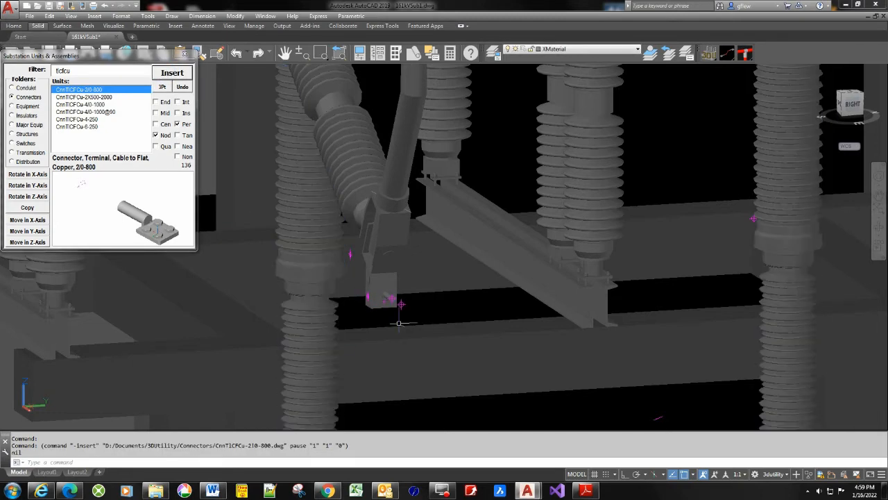
Step: Rotate the connector on the switch pad about the Y-axis until its cable barrel points straight down
{"action": "scroll", "coordinate": [402, 312], "scroll_direction": "up", "scroll_amount": 3}
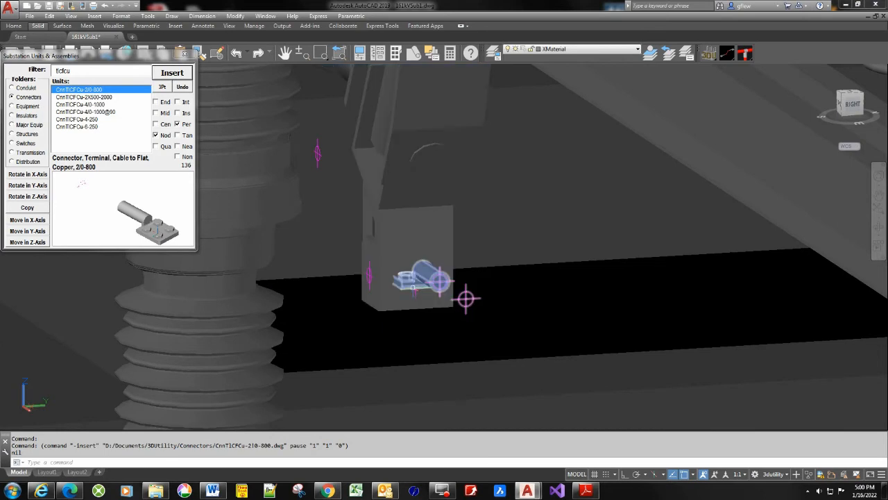
{"action": "left_click", "coordinate": [28, 185]}
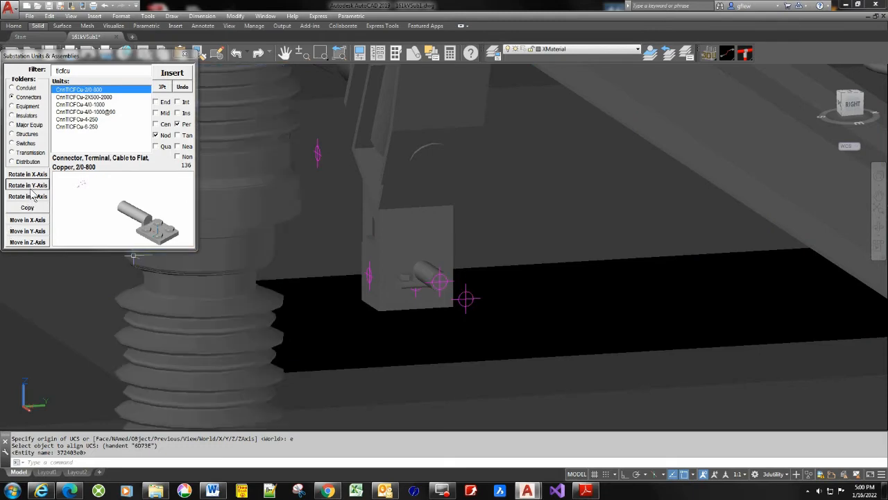
{"action": "left_click", "coordinate": [28, 185]}
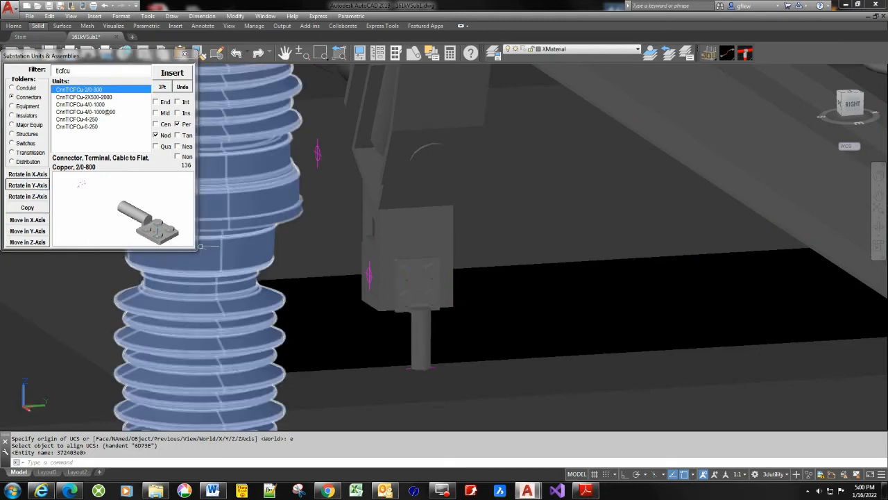
Step: Copy the downward-pointing connector to the lower pad nodes of the other two hanging switches in the row
{"action": "scroll", "coordinate": [485, 252], "scroll_direction": "down", "scroll_amount": 2}
{"action": "scroll", "coordinate": [484, 253], "scroll_direction": "down", "scroll_amount": 2}
{"action": "middle_click_drag", "start_coordinate": [652, 262], "coordinate": [312, 266]}
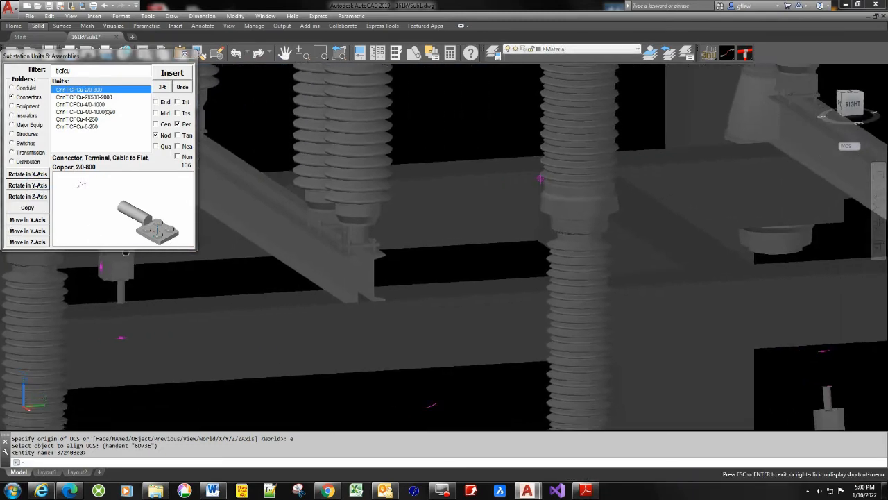
{"action": "scroll", "coordinate": [313, 266], "scroll_direction": "down", "scroll_amount": 2}
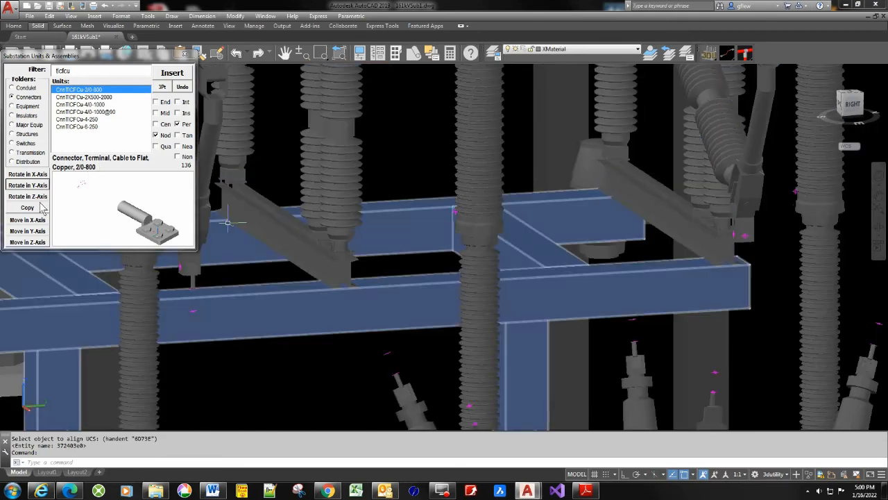
{"action": "left_click", "coordinate": [27, 207]}
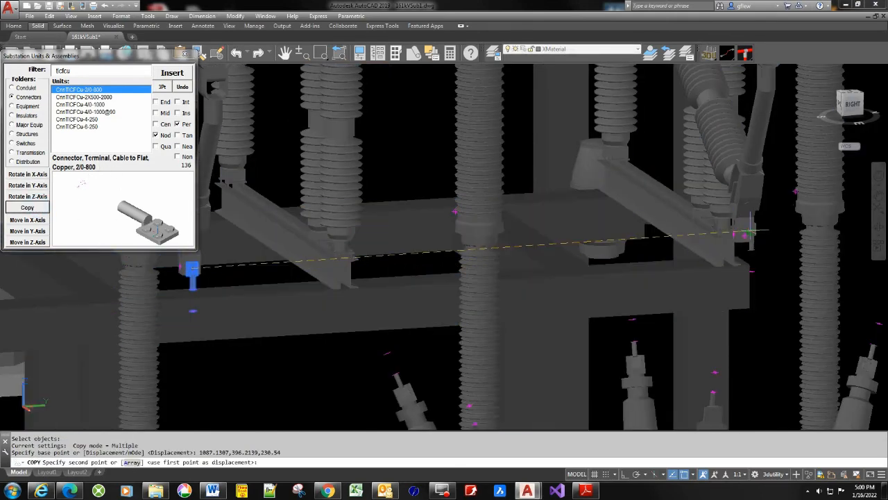
{"action": "left_click", "coordinate": [743, 238]}
{"action": "scroll", "coordinate": [208, 283], "scroll_direction": "up", "scroll_amount": 5}
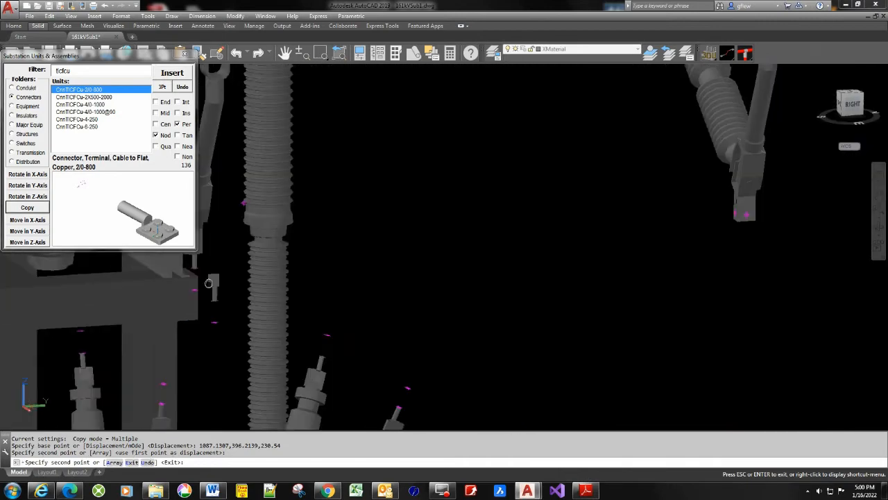
{"action": "middle_click_drag", "start_coordinate": [209, 282], "coordinate": [214, 280]}
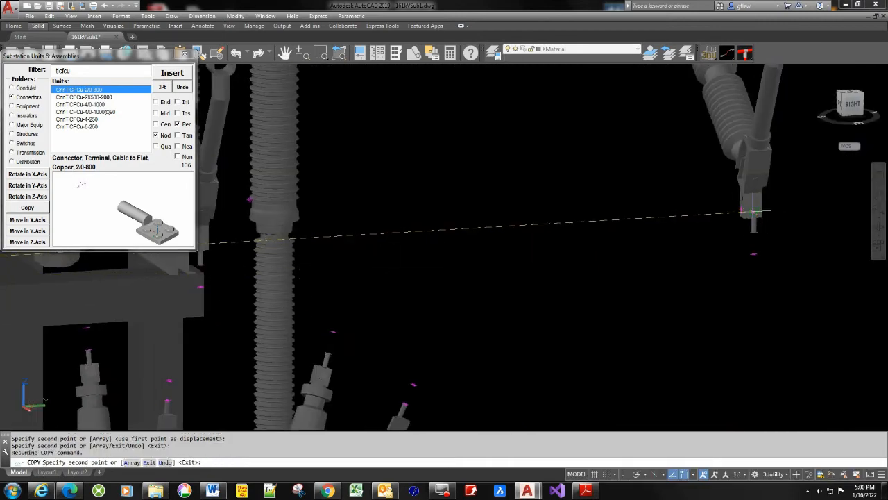
{"action": "left_click", "coordinate": [752, 211]}
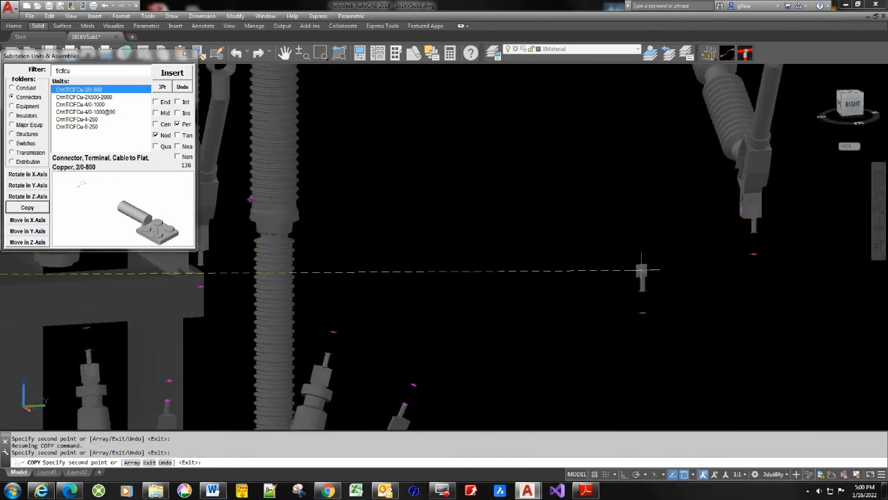
{"action": "key", "text": "Escape"}
Step: Make XBus500CU the current layer
{"action": "scroll", "coordinate": [625, 264], "scroll_direction": "down", "scroll_amount": 6}
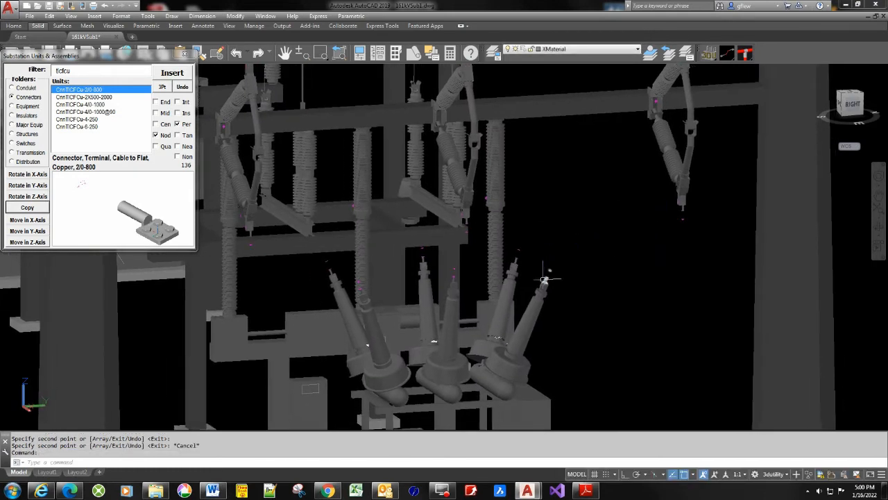
{"action": "left_click", "coordinate": [578, 54]}
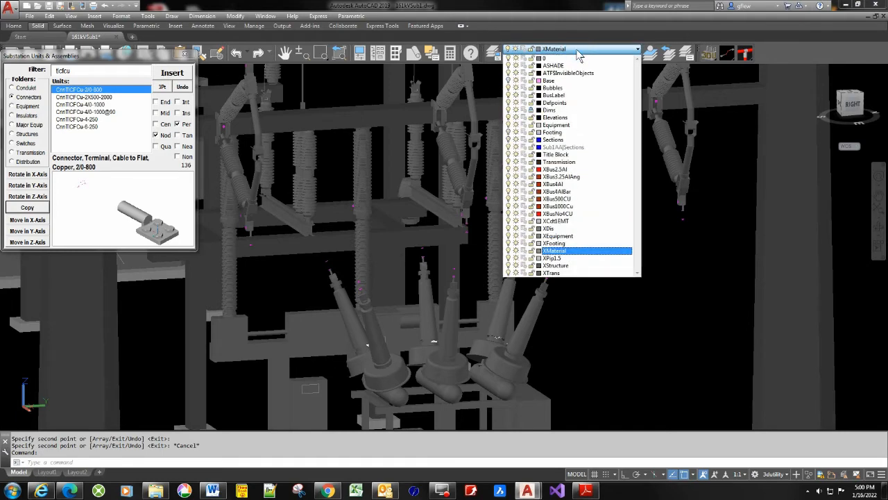
{"action": "left_click", "coordinate": [574, 200]}
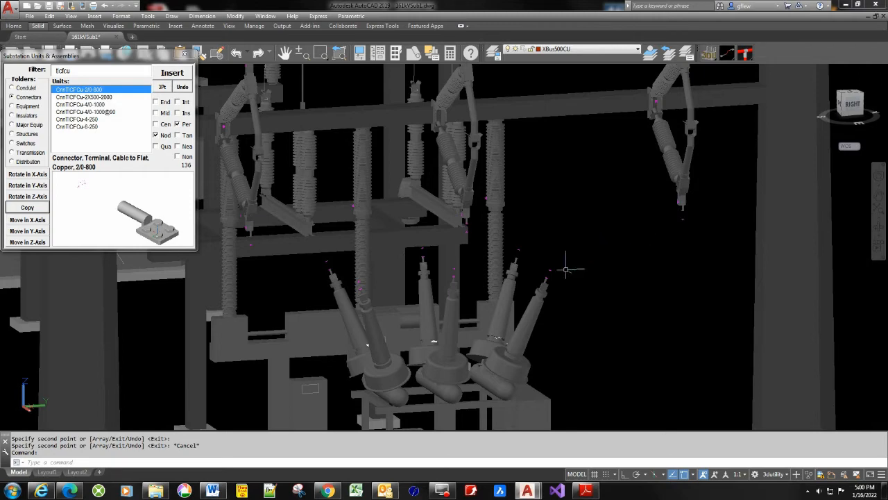
Step: Draw a cable jumper from the rightmost hanging switch's lower connector to the connector on the nearest breaker bushing
{"action": "left_click", "coordinate": [727, 54]}
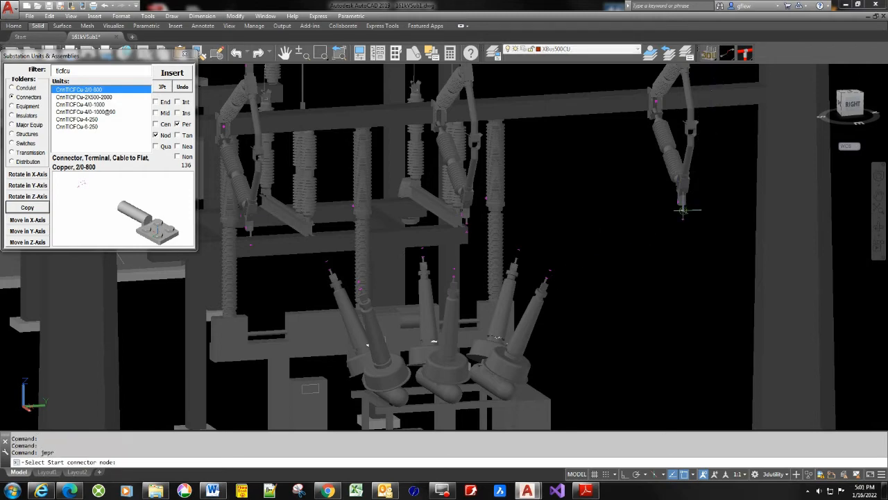
{"action": "left_click", "coordinate": [682, 207]}
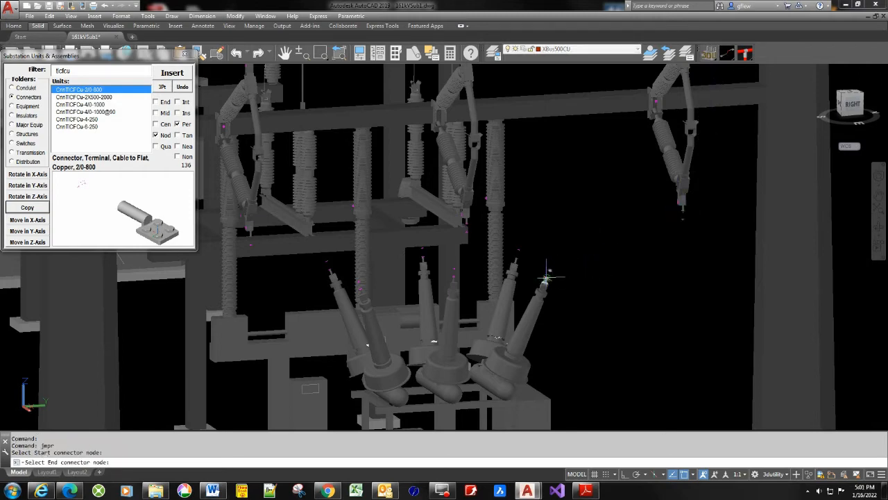
{"action": "left_click", "coordinate": [549, 277]}
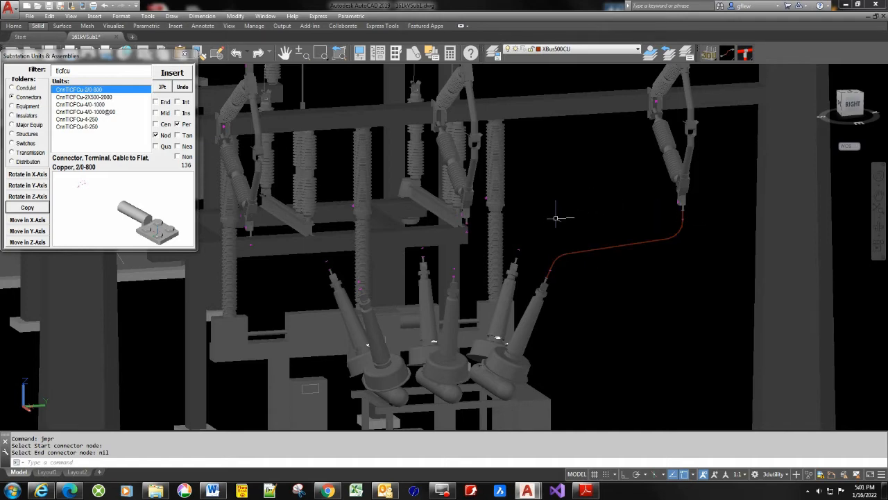
Step: Draw cable jumpers between the middle and left hanging switches' lower connectors and the other two near-side breaker bushing connectors
{"action": "middle_click_drag", "start_coordinate": [553, 224], "coordinate": [608, 209]}
{"action": "right_click", "coordinate": [616, 175]}
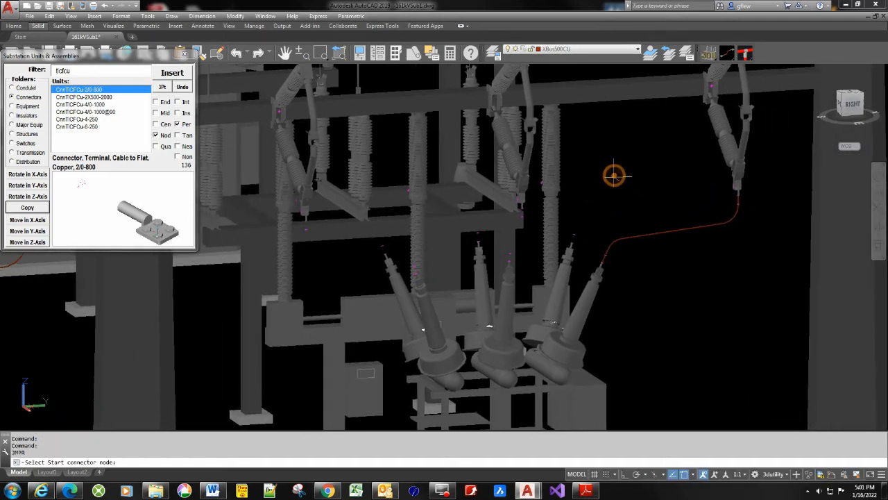
{"action": "left_click", "coordinate": [519, 205]}
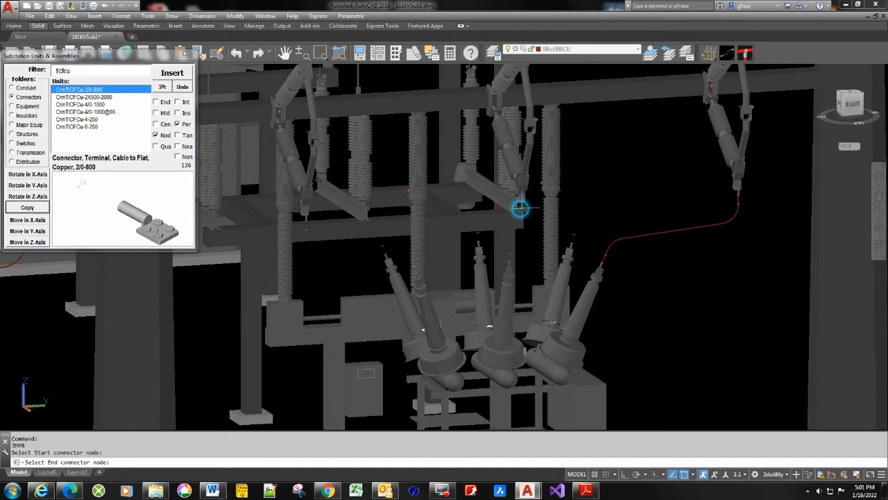
{"action": "left_click", "coordinate": [511, 258]}
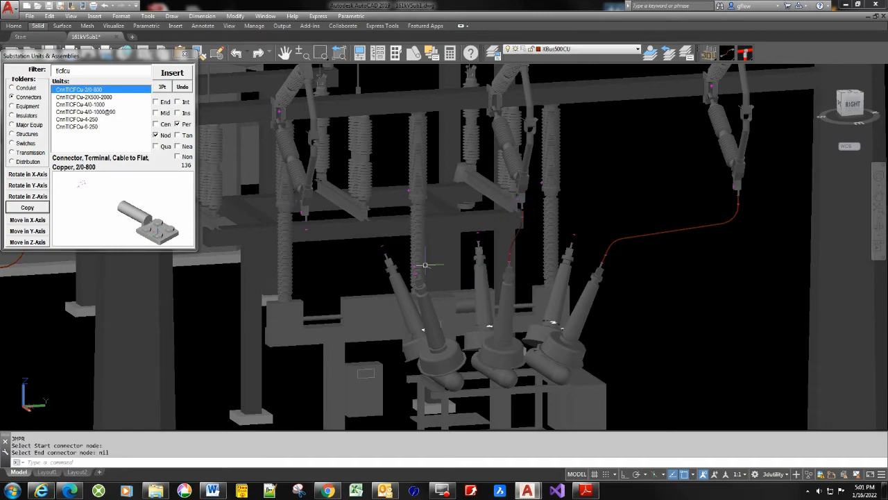
{"action": "right_click", "coordinate": [402, 243]}
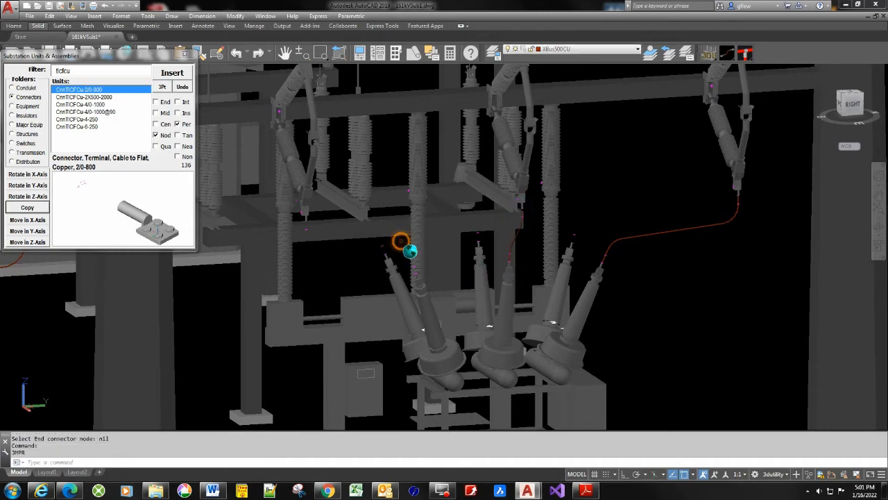
{"action": "left_click", "coordinate": [415, 273]}
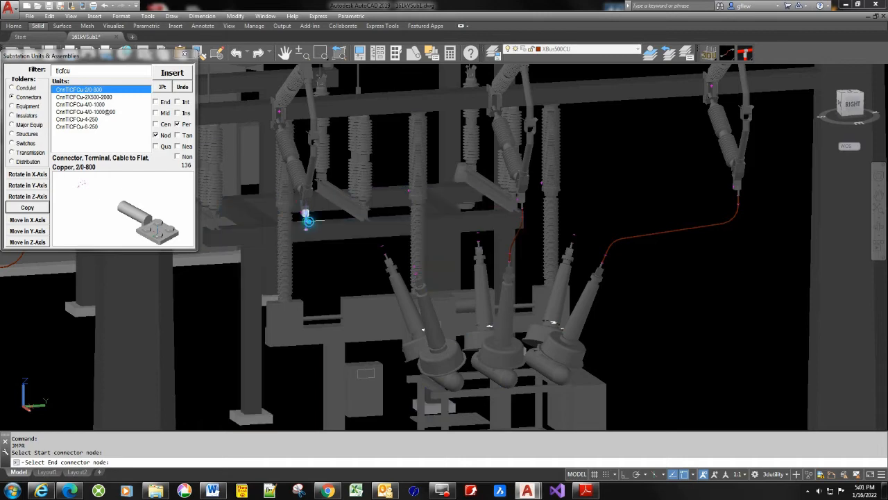
{"action": "left_click", "coordinate": [306, 219]}
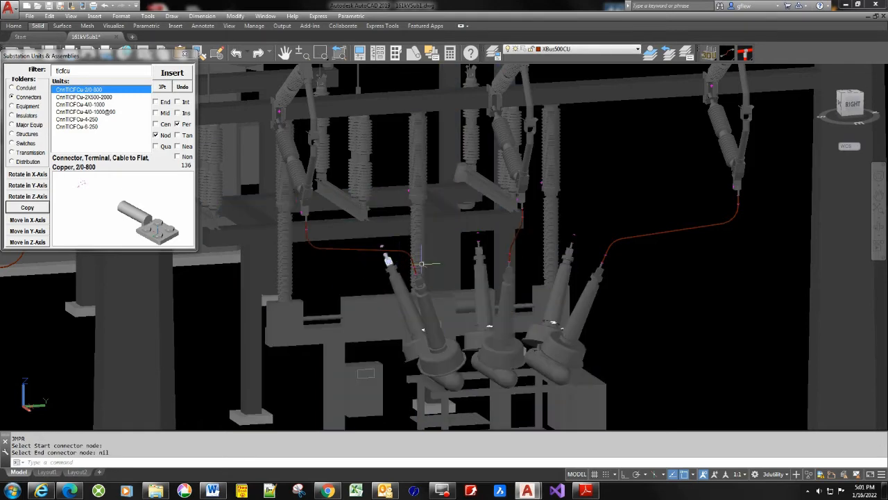
Step: Draw a cable jumper from the top connector of the farthest tall insulator column to the first opposite-side breaker bushing
{"action": "left_click", "coordinate": [412, 316]}
{"action": "middle_click_drag", "start_coordinate": [394, 304], "coordinate": [605, 308], "text": "shift"}
{"action": "middle_click_drag", "start_coordinate": [547, 320], "coordinate": [454, 326], "text": "shift"}
{"action": "key", "text": "Escape"}
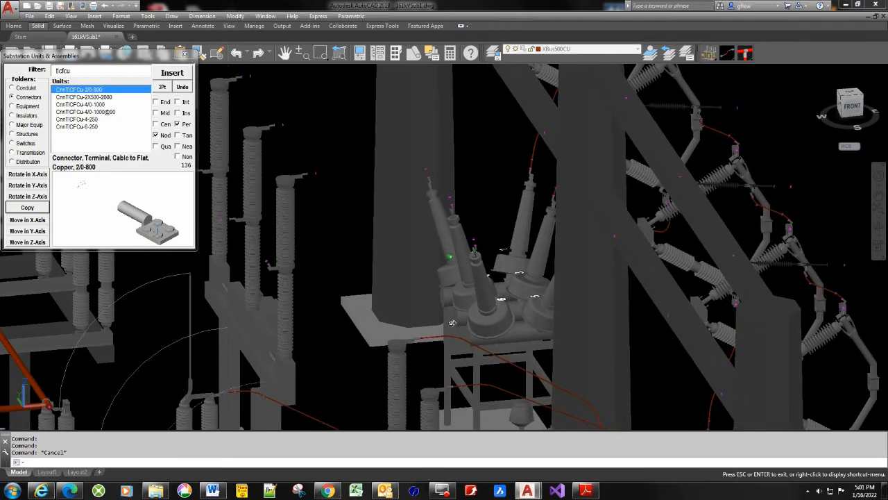
{"action": "middle_click_drag", "start_coordinate": [386, 189], "coordinate": [430, 238]}
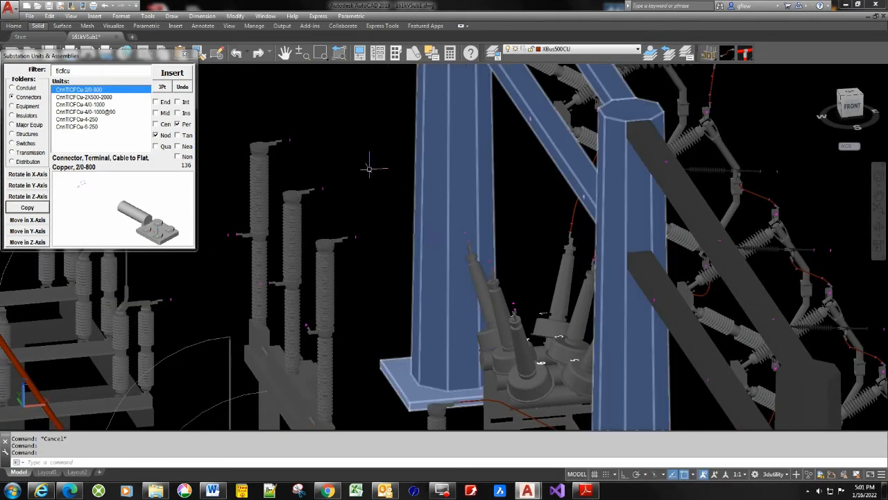
{"action": "key", "text": "Return"}
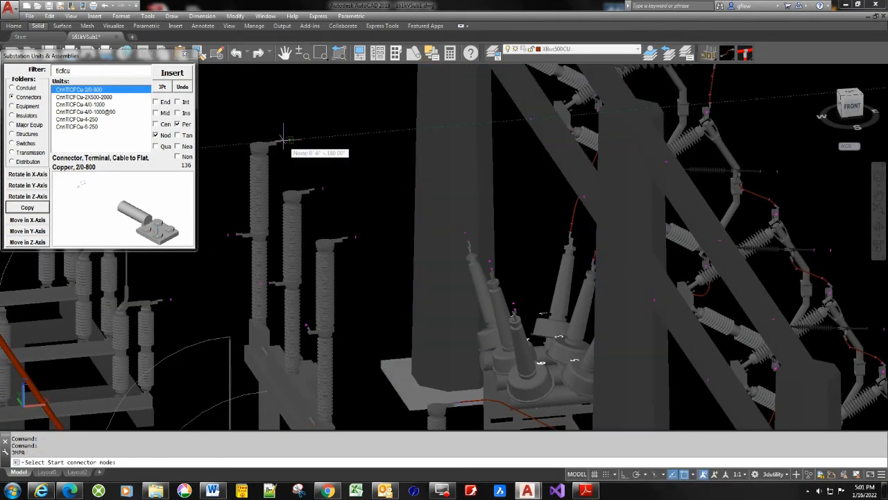
{"action": "left_click", "coordinate": [281, 138]}
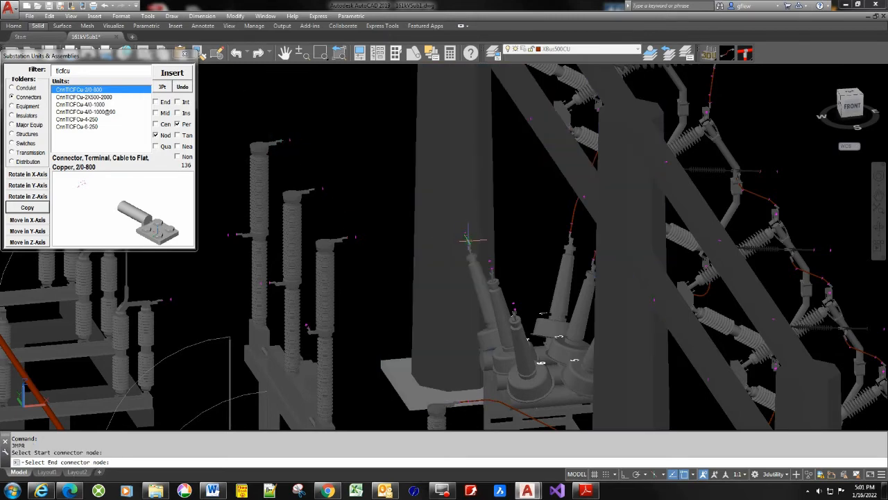
{"action": "left_click", "coordinate": [477, 272]}
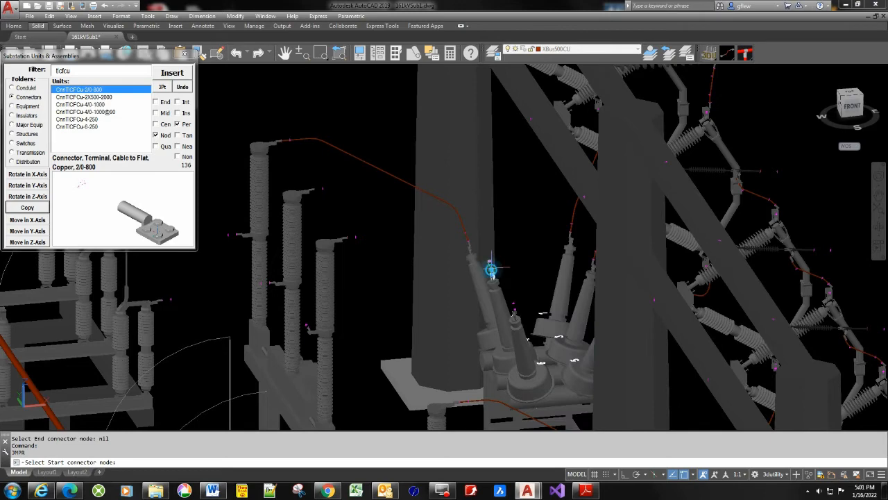
Step: Draw cable jumpers between the remaining two breaker bushings and the top connectors of the middle and nearest tall insulator columns
{"action": "left_click", "coordinate": [488, 269]}
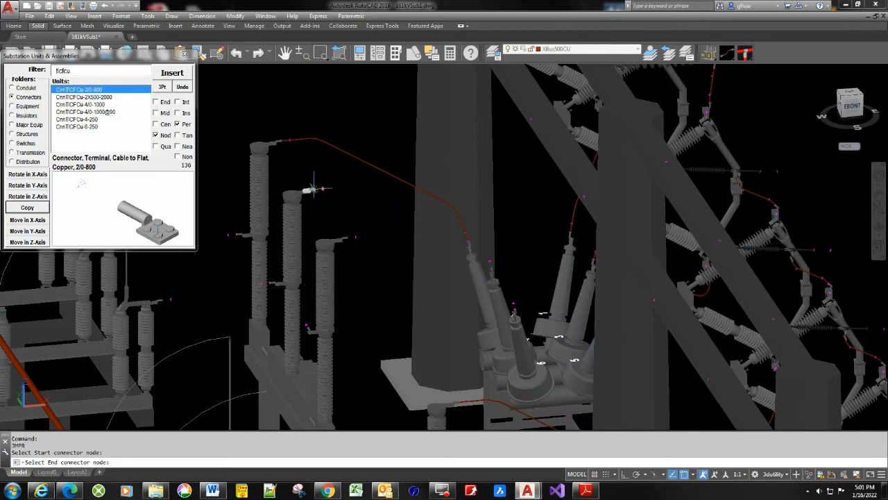
{"action": "left_click", "coordinate": [313, 189]}
{"action": "scroll", "coordinate": [309, 190], "scroll_direction": "up", "scroll_amount": 6}
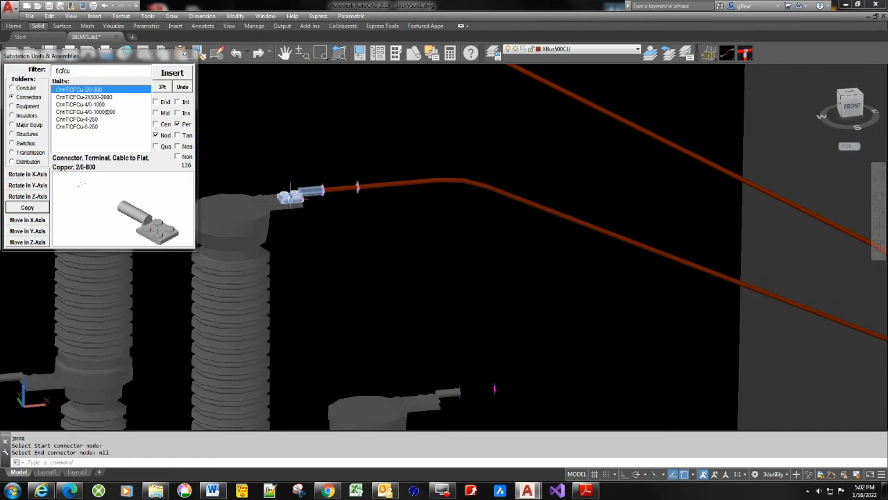
{"action": "scroll", "coordinate": [315, 208], "scroll_direction": "down", "scroll_amount": 4}
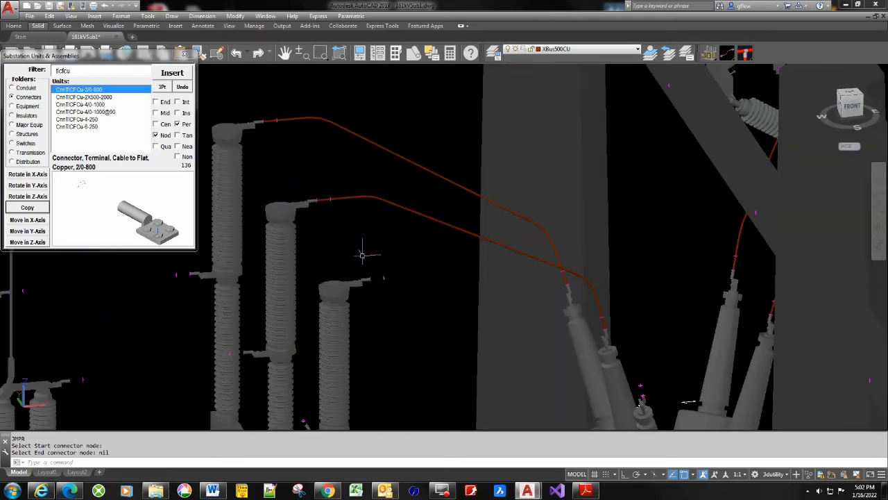
{"action": "right_click", "coordinate": [397, 260]}
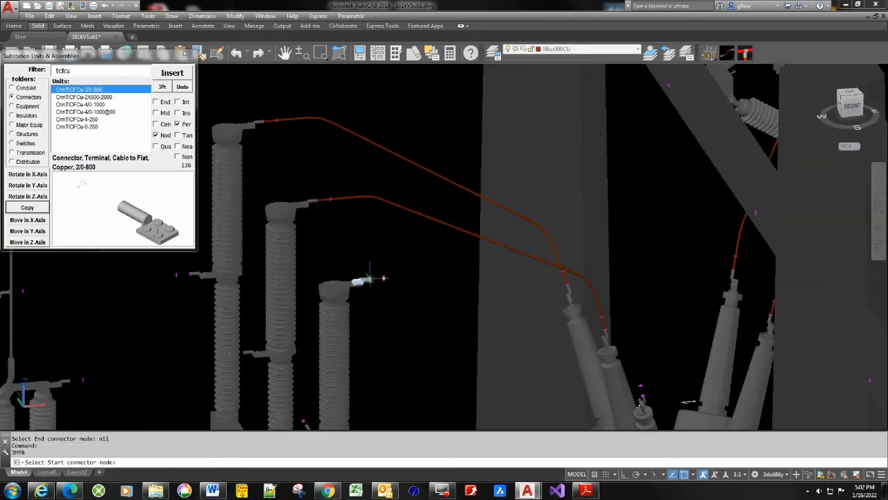
{"action": "left_click", "coordinate": [368, 278]}
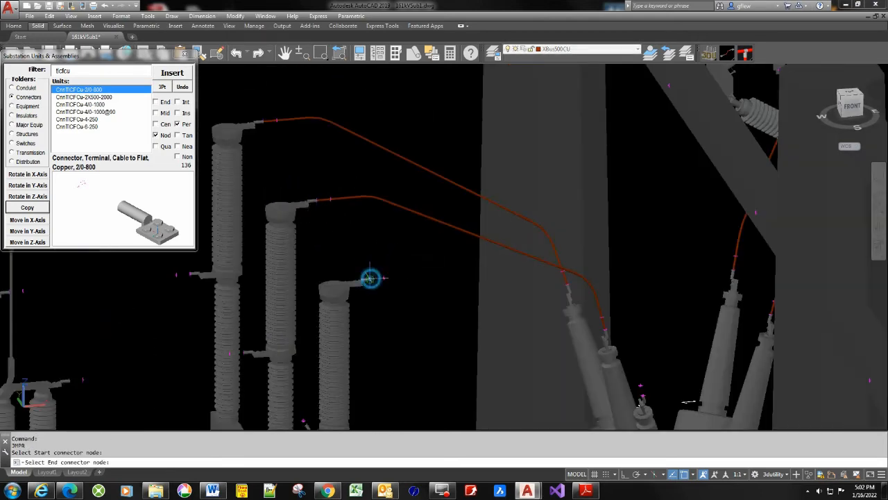
{"action": "left_click", "coordinate": [641, 398]}
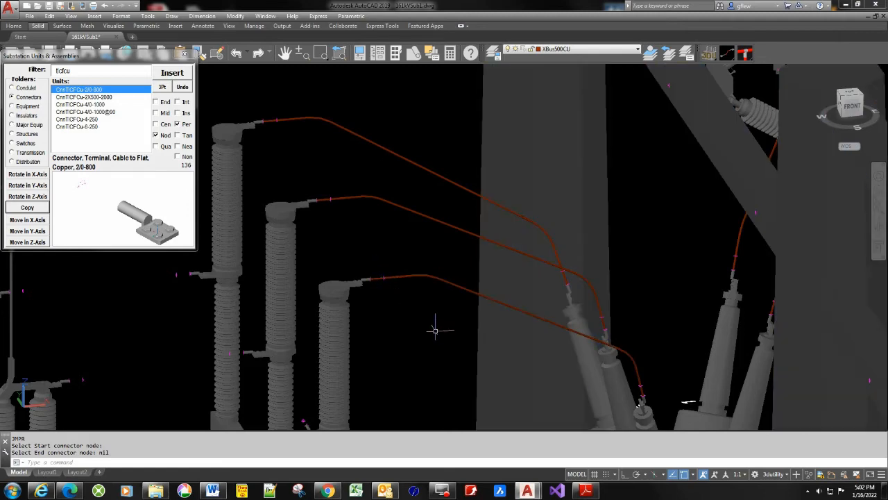
{"action": "middle_click_drag", "start_coordinate": [388, 307], "coordinate": [700, 242]}
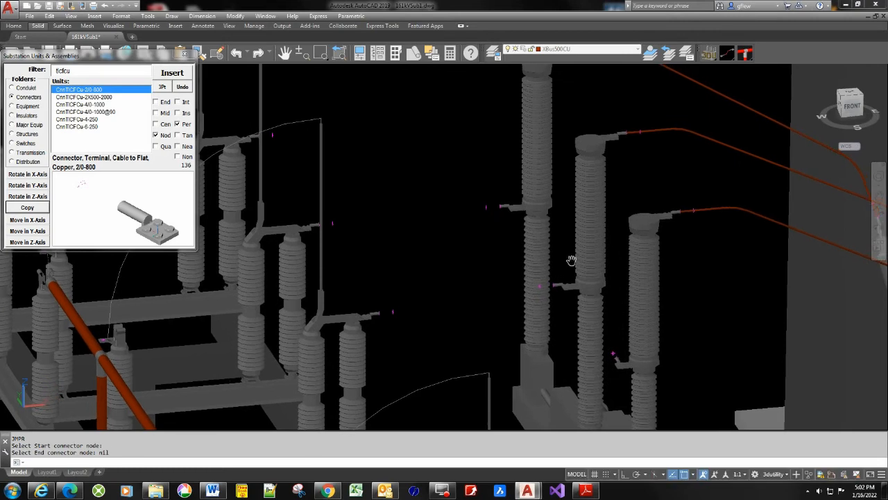
{"action": "key", "text": "Escape"}
{"action": "key", "text": "Return"}
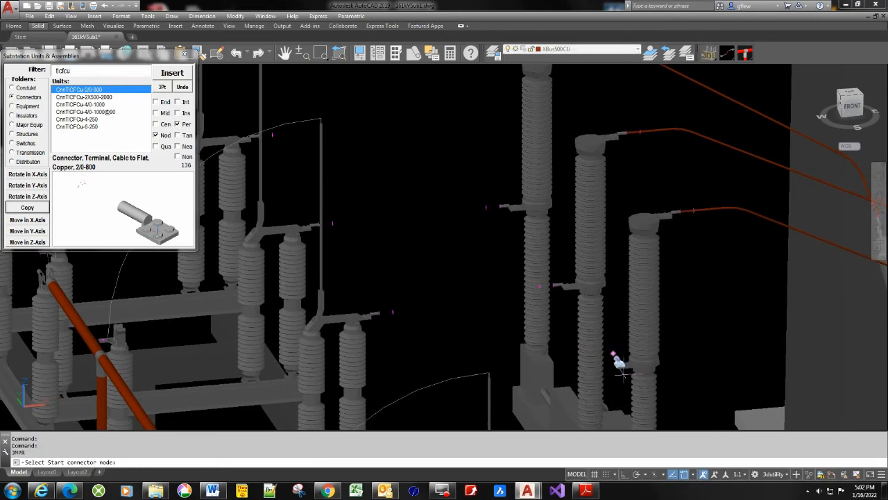
{"action": "scroll", "coordinate": [617, 358], "scroll_direction": "up", "scroll_amount": 3}
{"action": "scroll", "coordinate": [621, 325], "scroll_direction": "up", "scroll_amount": 3}
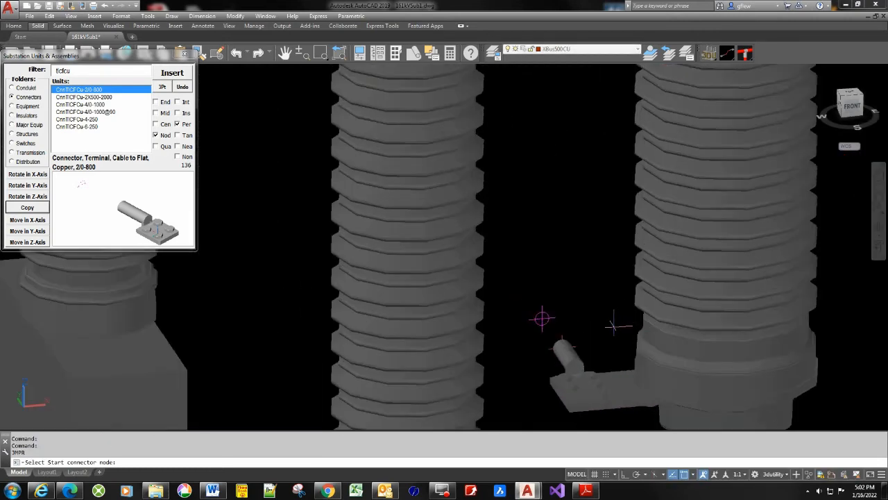
{"action": "scroll", "coordinate": [614, 325], "scroll_direction": "down", "scroll_amount": 5}
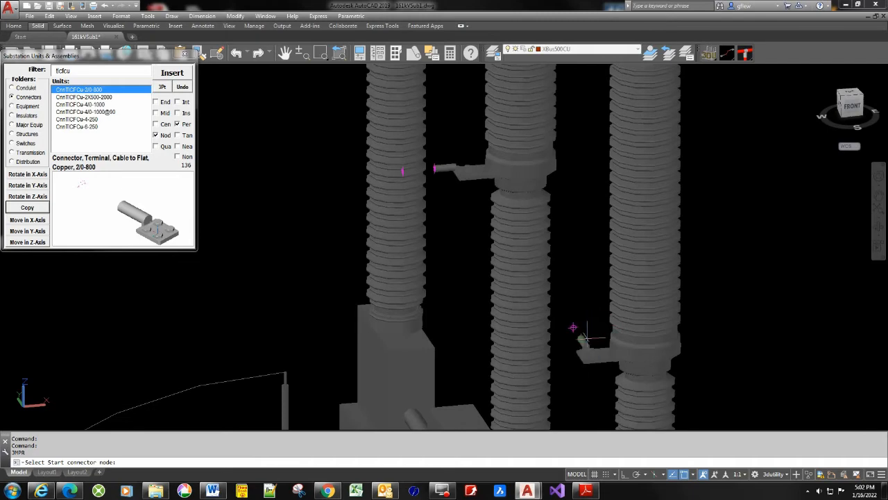
{"action": "key", "text": "Escape"}
Step: Rotate the misaligned connector on the nearest column's mid-height pad about the Z-axis to match the connectors on the neighbouring columns
{"action": "left_click", "coordinate": [582, 340]}
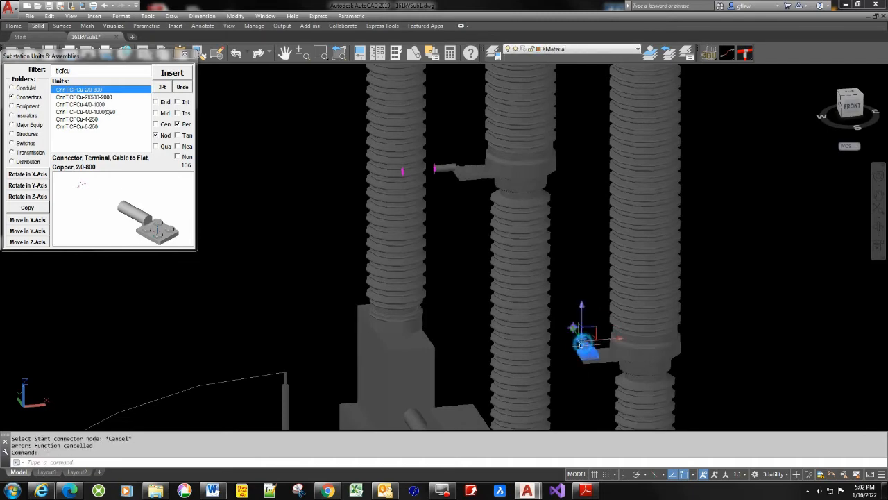
{"action": "left_click", "coordinate": [490, 412]}
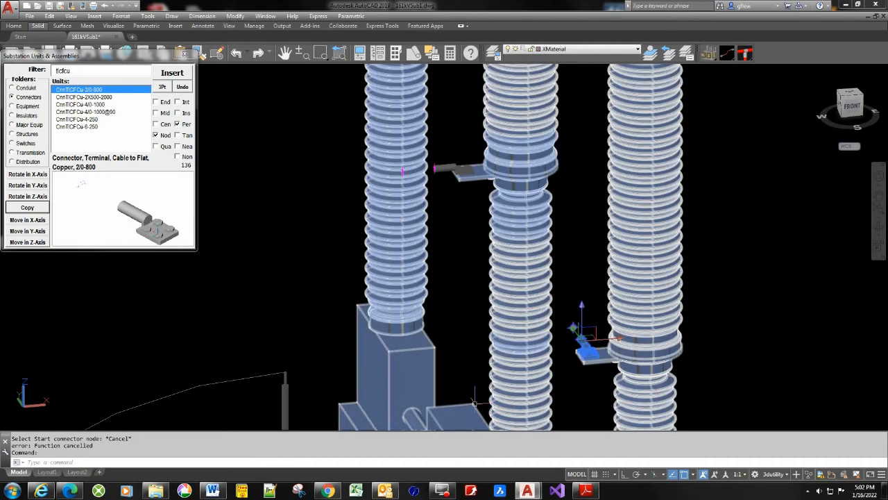
{"action": "key", "text": "Escape"}
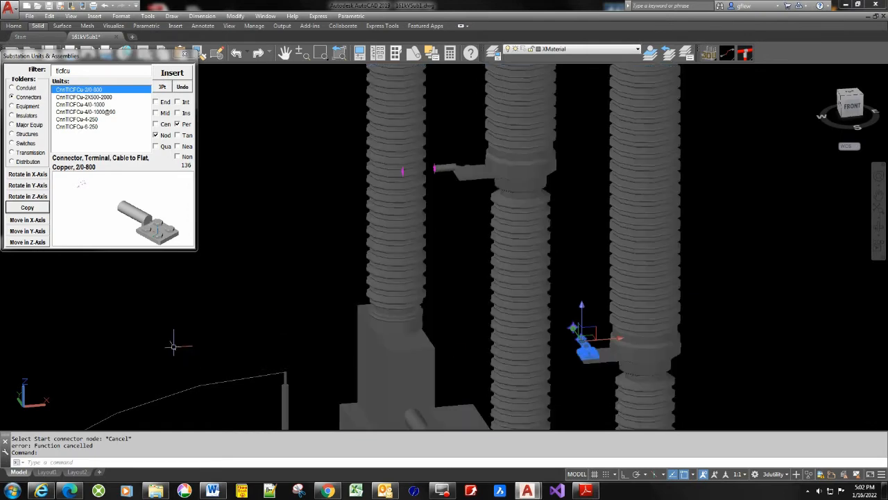
{"action": "left_click", "coordinate": [31, 196]}
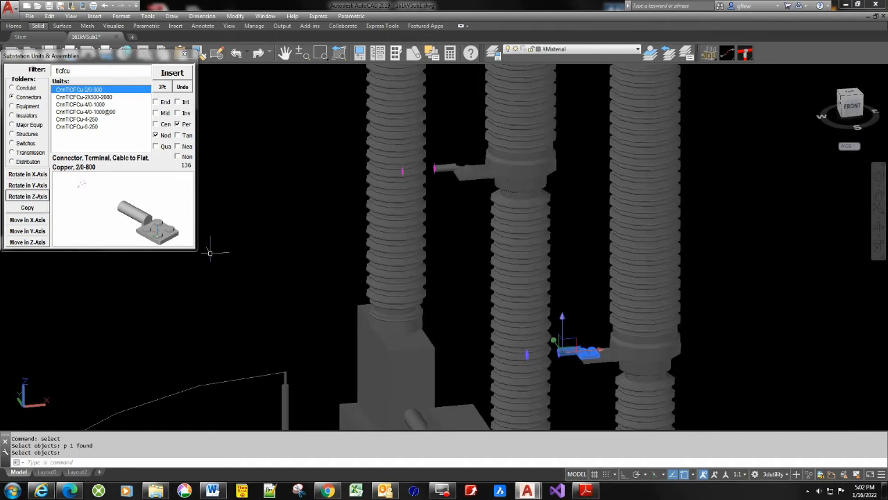
Step: Draw a cable jumper from the first column's mid-height connector to the uppermost connector on the adjacent disconnect switch stand
{"action": "scroll", "coordinate": [252, 240], "scroll_direction": "down", "scroll_amount": 5}
{"action": "middle_click_drag", "start_coordinate": [275, 239], "coordinate": [454, 318]}
{"action": "key", "text": "Escape"}
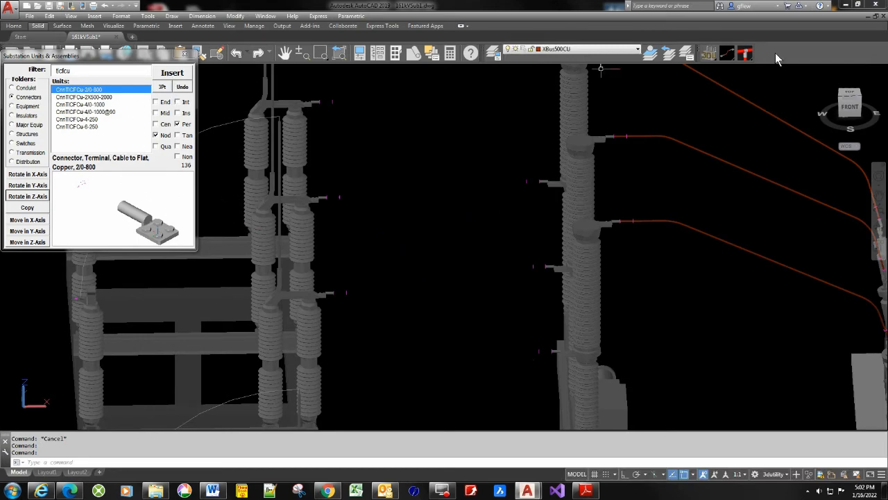
{"action": "left_click", "coordinate": [727, 53]}
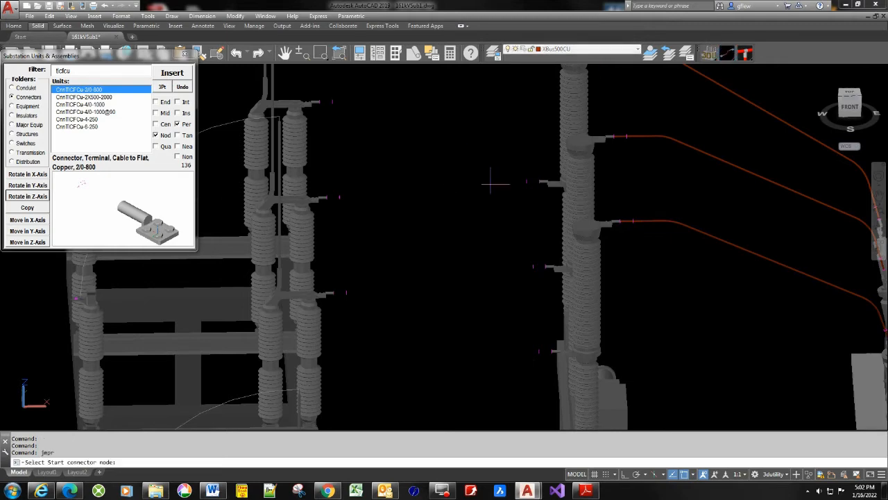
{"action": "left_click", "coordinate": [545, 183]}
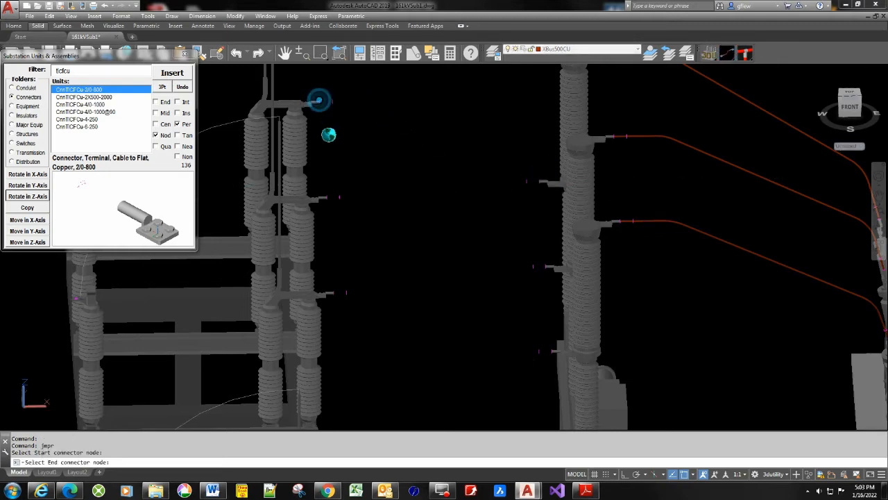
{"action": "left_click", "coordinate": [312, 102]}
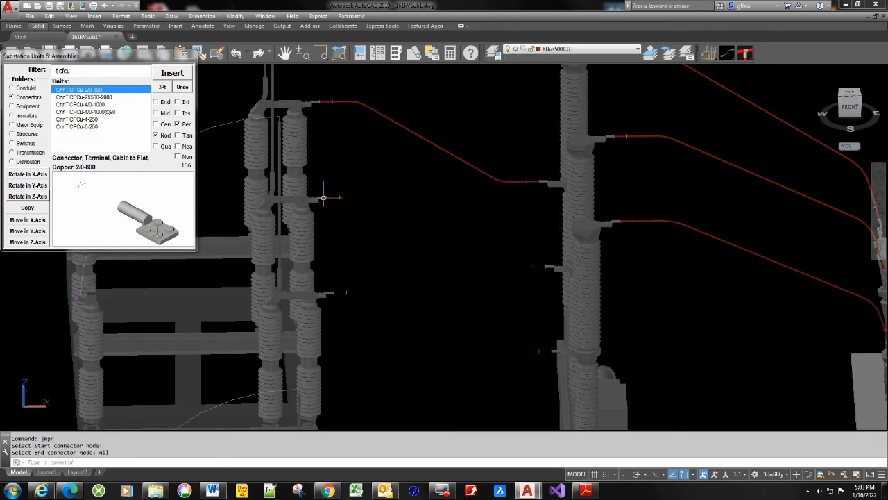
Step: Draw a cable jumper from the middle connector on the disconnect switch stand to the second column's mid-height connector
{"action": "key", "text": "Return"}
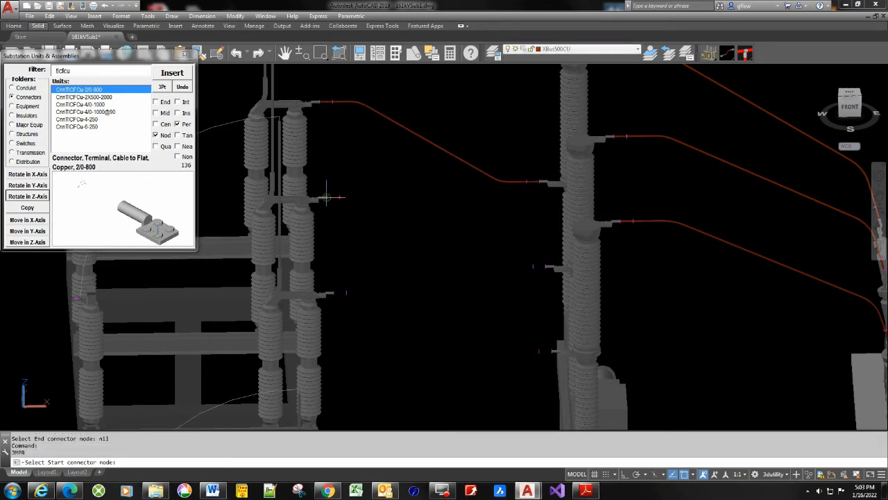
{"action": "left_click", "coordinate": [330, 198]}
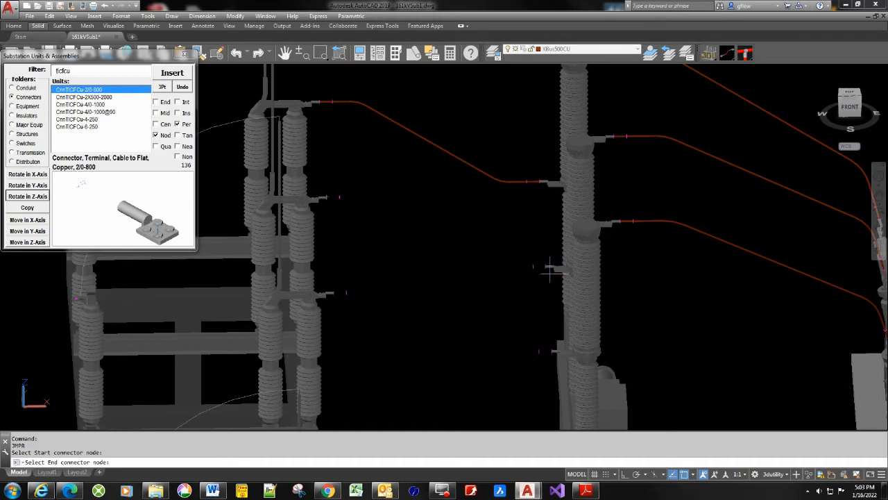
{"action": "left_click", "coordinate": [540, 268]}
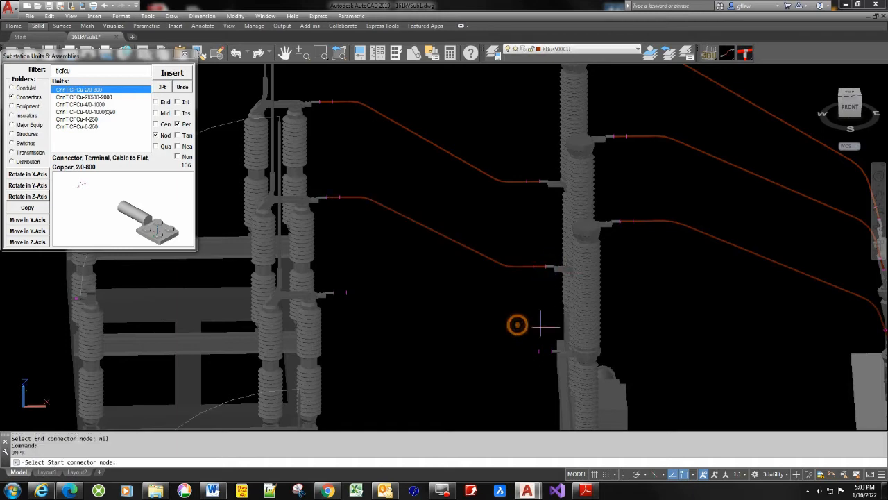
Step: Draw a cable jumper from the third column's mid-height connector to the lowest connector on the adjacent disconnect switch stand
{"action": "left_click", "coordinate": [556, 351]}
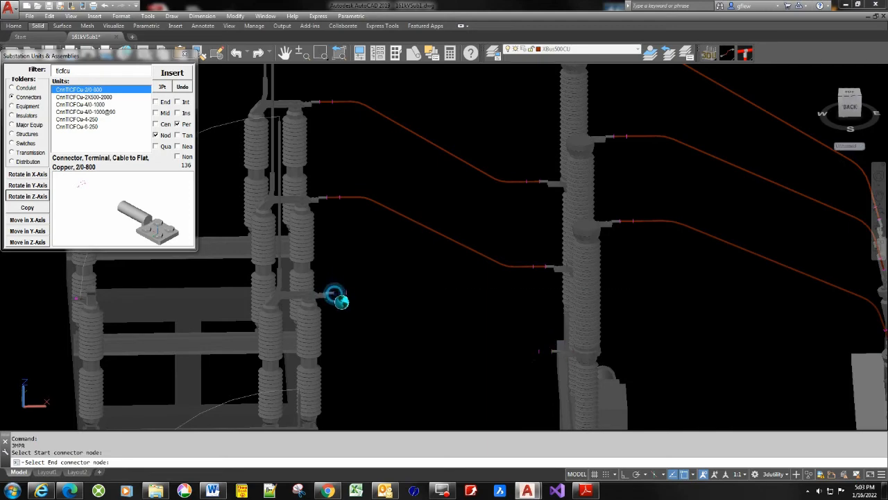
{"action": "left_click", "coordinate": [334, 293]}
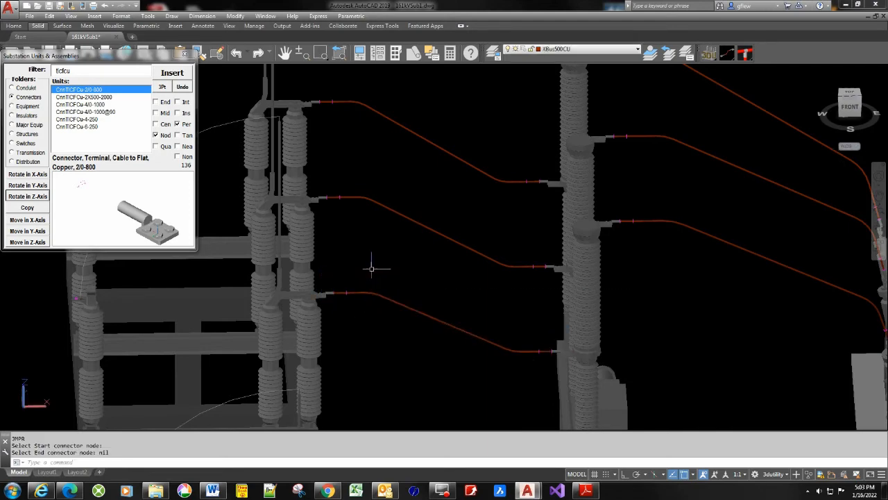
{"action": "left_click", "coordinate": [571, 187]}
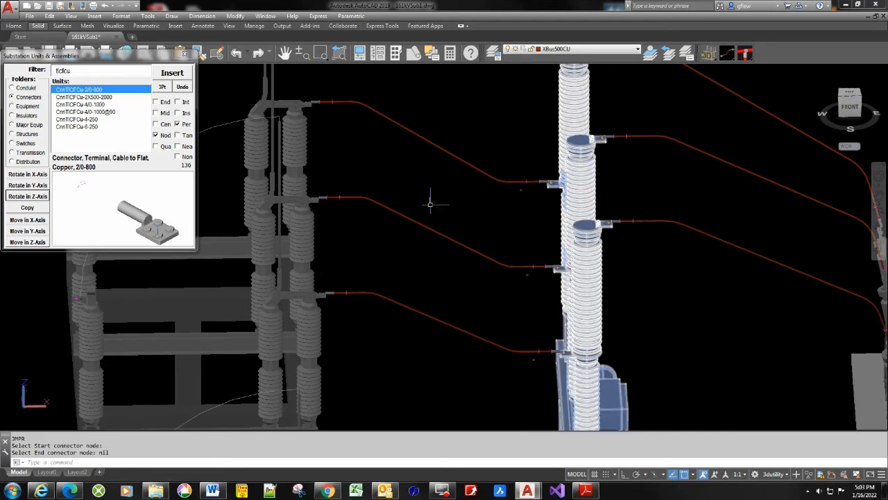
{"action": "key", "text": "Escape"}
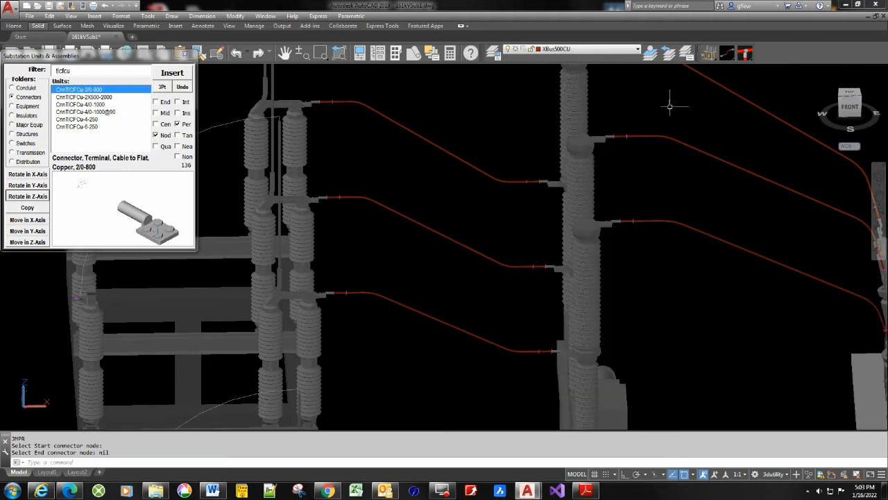
Step: Examine the unconnected terminal pads on the opposite side of the disconnect switch stand and the nearby insulators
{"action": "middle_click_drag", "start_coordinate": [398, 266], "coordinate": [570, 272]}
{"action": "scroll", "coordinate": [547, 270], "scroll_direction": "down", "scroll_amount": 5}
{"action": "scroll", "coordinate": [569, 272], "scroll_direction": "up", "scroll_amount": 1}
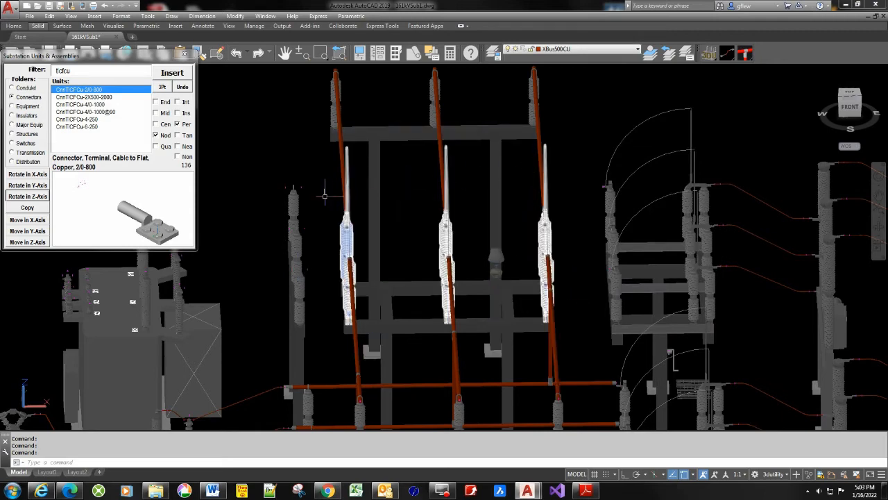
{"action": "left_click", "coordinate": [294, 198]}
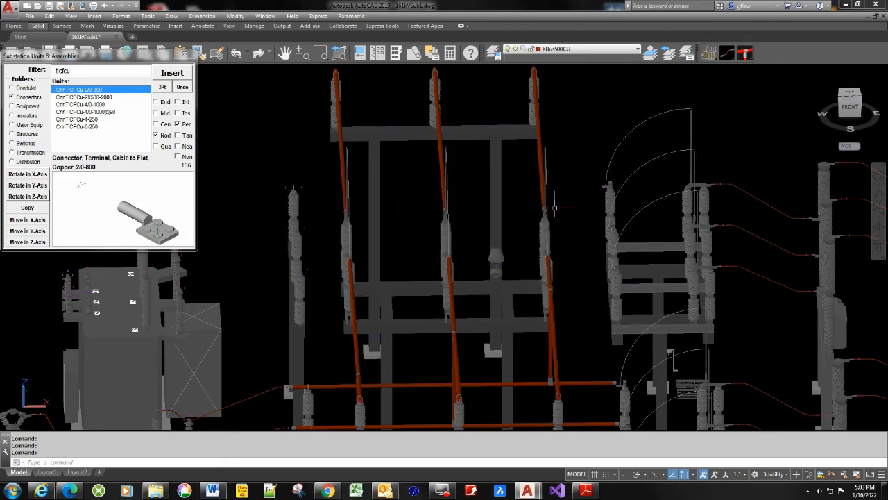
{"action": "scroll", "coordinate": [605, 257], "scroll_direction": "up", "scroll_amount": 5}
{"action": "middle_click_drag", "start_coordinate": [415, 329], "coordinate": [354, 297], "text": "shift"}
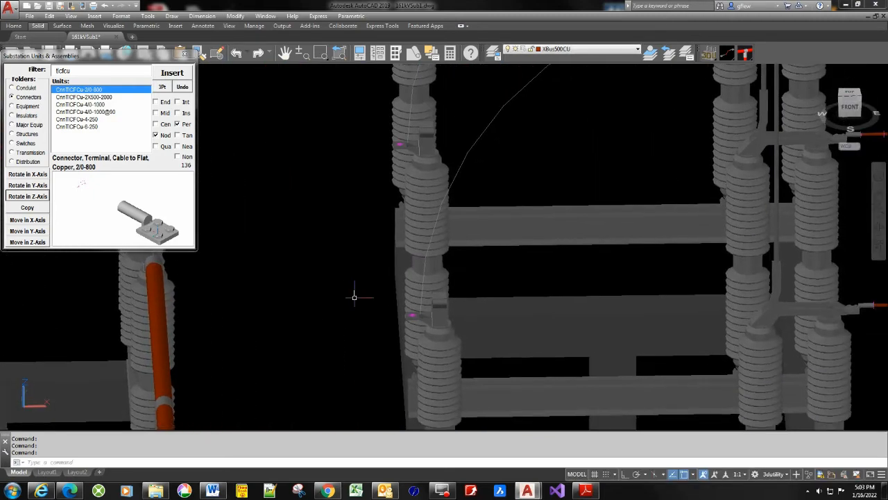
{"action": "left_click", "coordinate": [412, 318]}
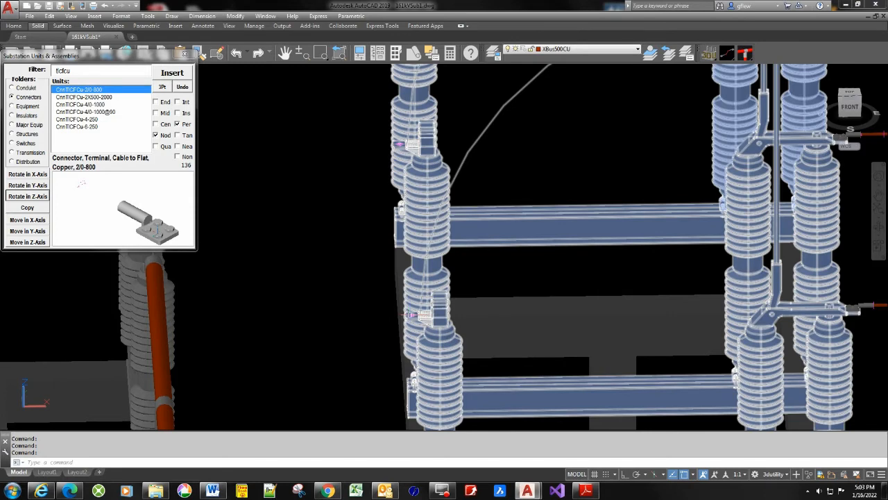
{"action": "key", "text": "Escape"}
{"action": "middle_click_drag", "start_coordinate": [340, 312], "coordinate": [313, 301]}
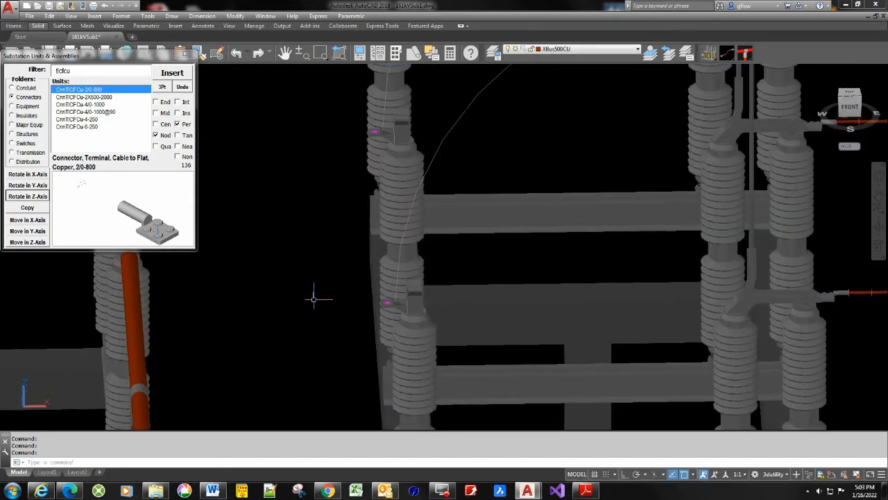
{"action": "right_click", "coordinate": [333, 324], "text": "shift"}
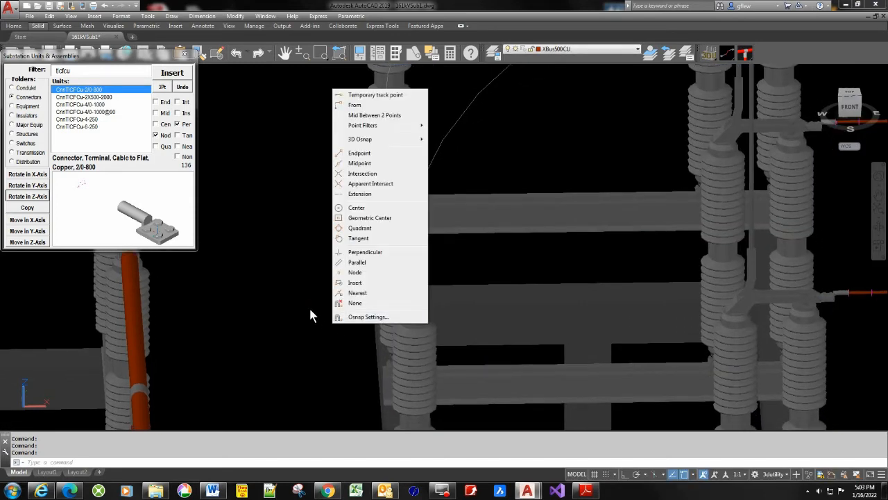
{"action": "left_click", "coordinate": [310, 308]}
{"action": "middle_click_drag", "start_coordinate": [312, 304], "coordinate": [321, 343], "text": "shift"}
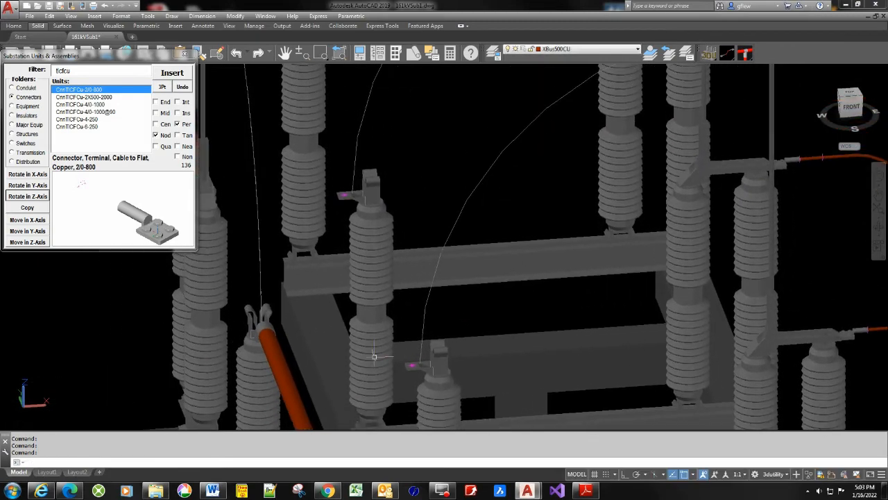
{"action": "left_click", "coordinate": [421, 360]}
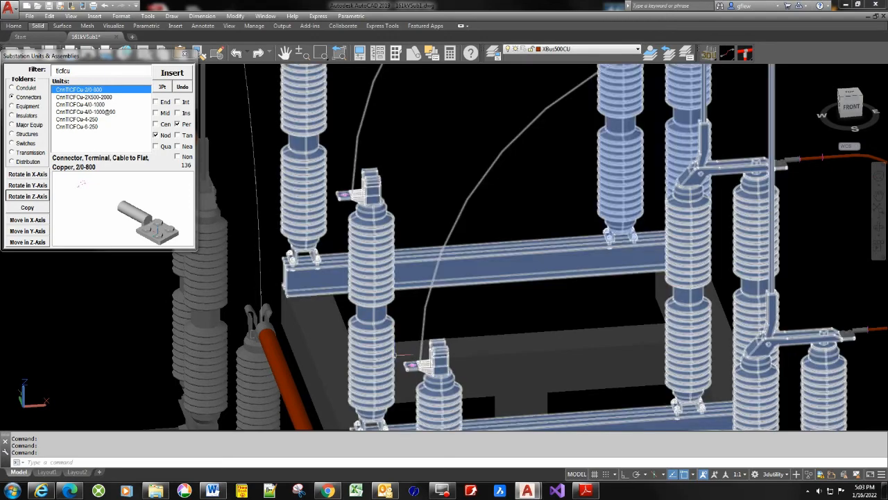
Step: Insert the 4" aluminum tube-to-flat terminal connector CnnTlTFAl4 at the nearest open switch pad's node and rotate it about the Z-axis
{"action": "double_click", "coordinate": [75, 72]}
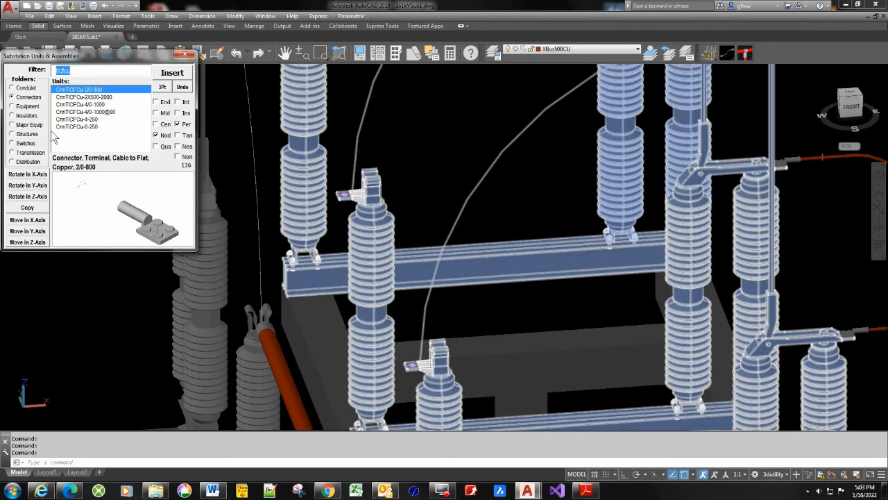
{"action": "type", "text": "t"}
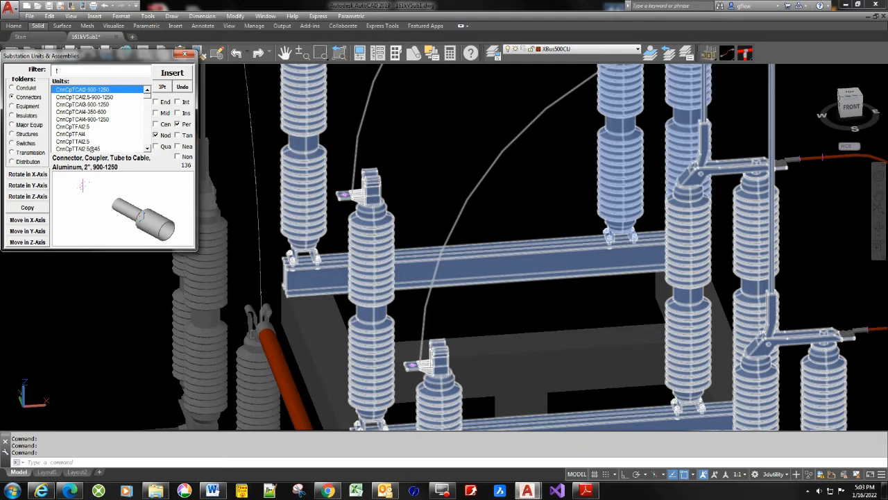
{"action": "type", "text": "l"}
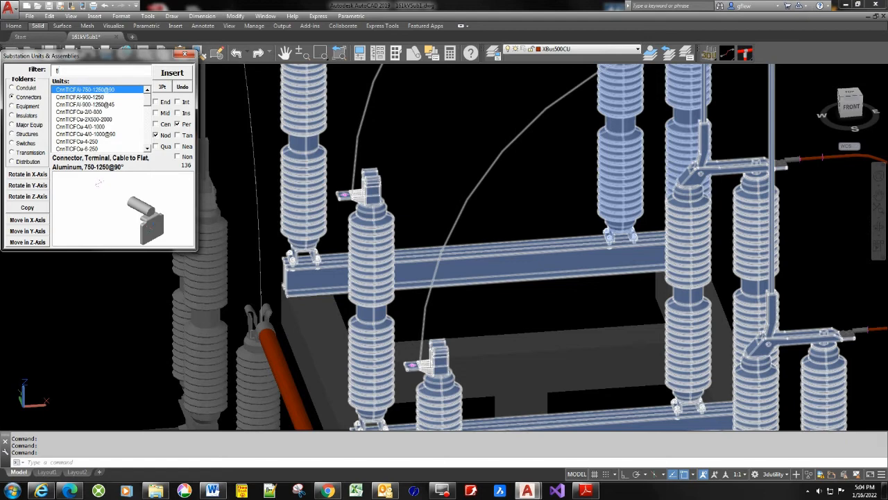
{"action": "type", "text": "t"}
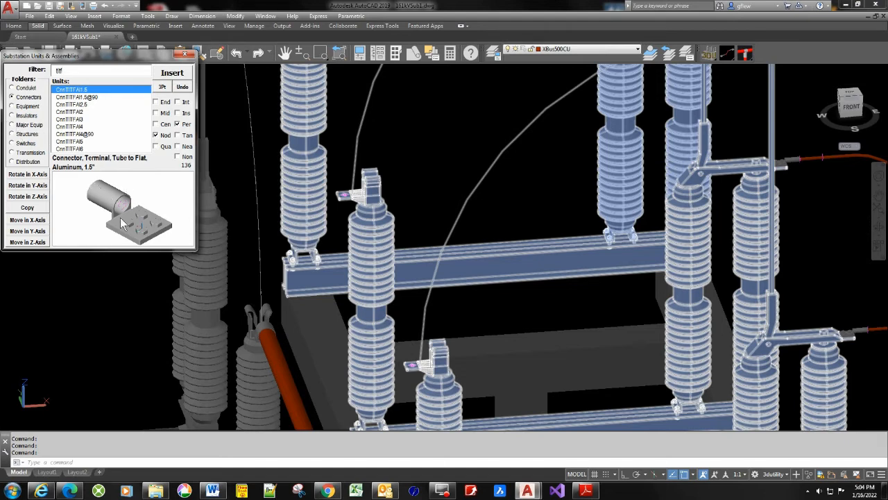
{"action": "left_click", "coordinate": [76, 127]}
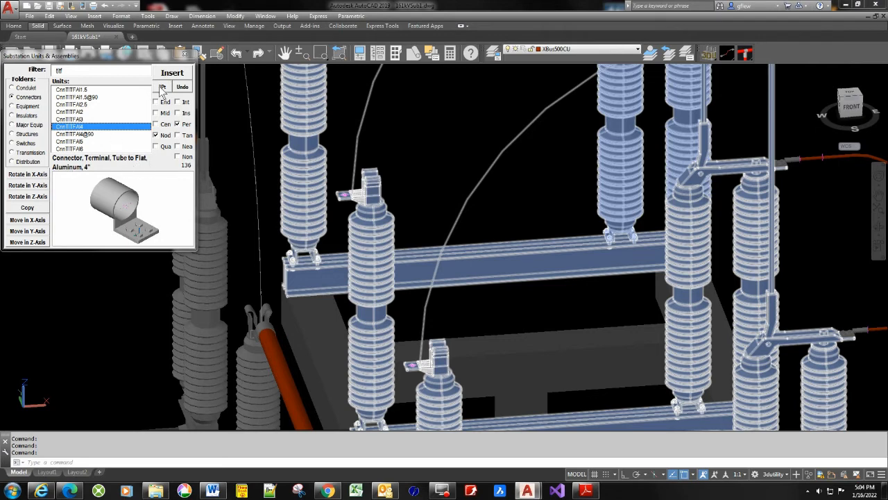
{"action": "left_click", "coordinate": [177, 124]}
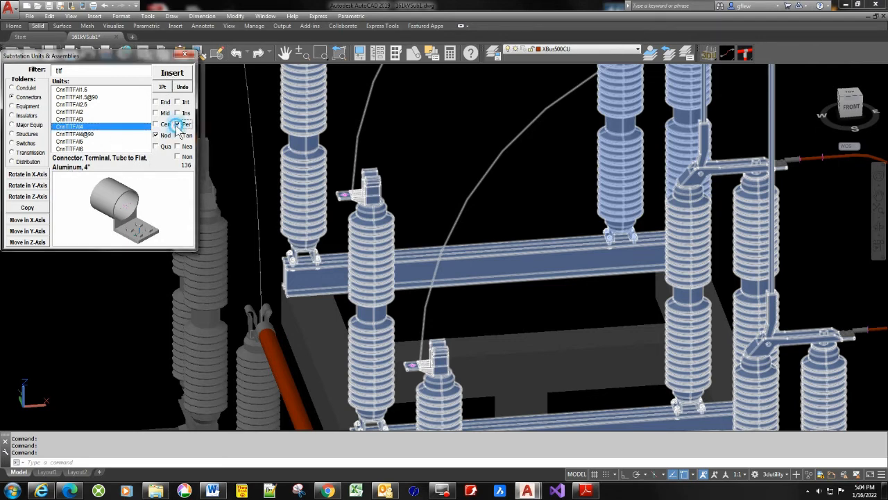
{"action": "left_click", "coordinate": [170, 74]}
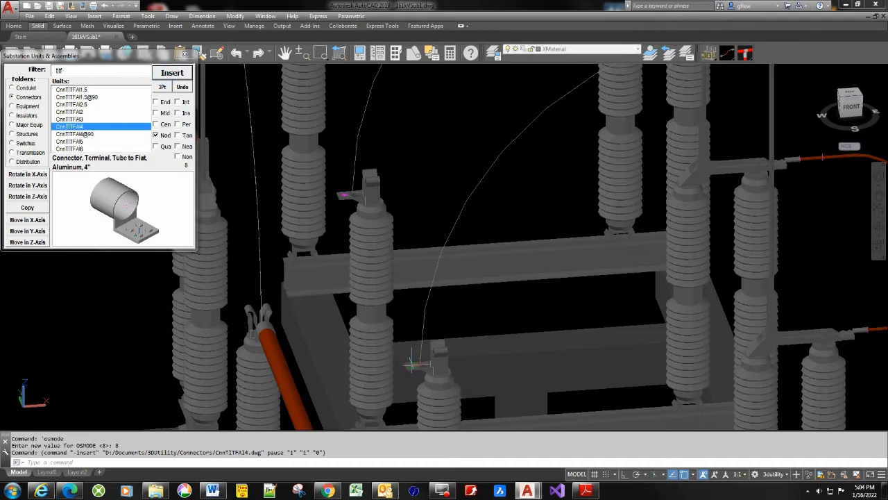
{"action": "left_click", "coordinate": [419, 357]}
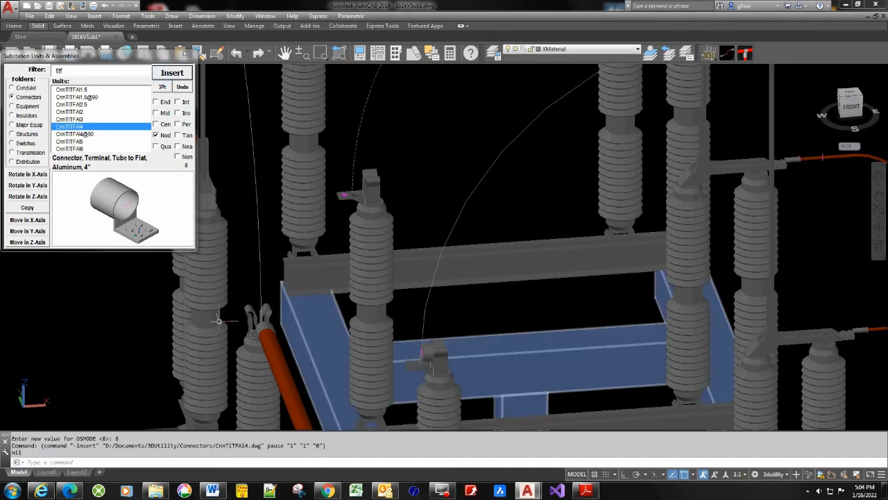
{"action": "left_click", "coordinate": [31, 197]}
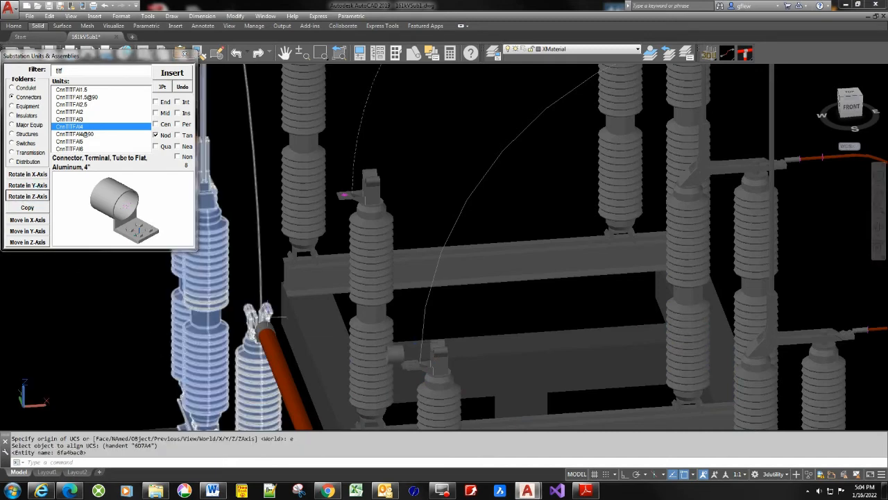
Step: Copy the 4" tube-to-flat connector onto the terminal pads of the other two switch poles
{"action": "left_click", "coordinate": [23, 208]}
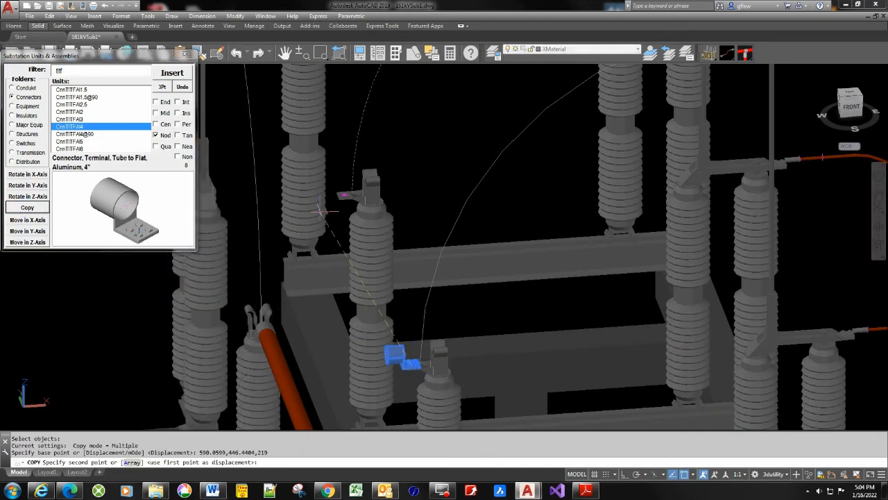
{"action": "left_click", "coordinate": [345, 196]}
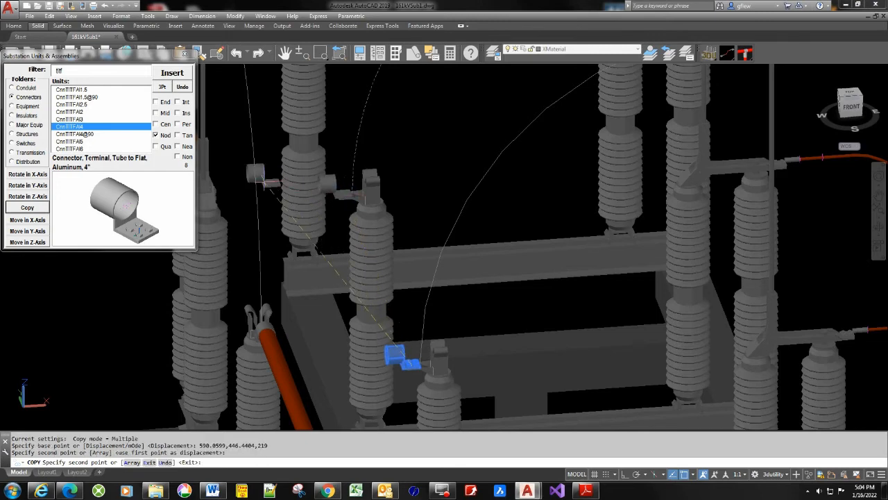
{"action": "middle_click_drag", "start_coordinate": [263, 193], "coordinate": [319, 290]}
{"action": "key", "text": "Escape"}
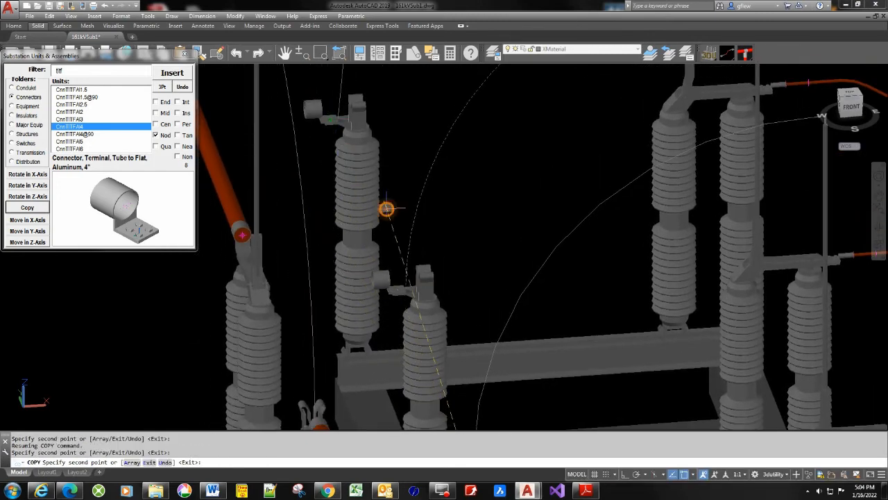
{"action": "key", "text": "Return"}
Step: Make XBus4Al the current layer for the rigid bus between the switches and the insulator columns
{"action": "scroll", "coordinate": [417, 222], "scroll_direction": "down", "scroll_amount": 3}
{"action": "scroll", "coordinate": [341, 286], "scroll_direction": "up", "scroll_amount": 5}
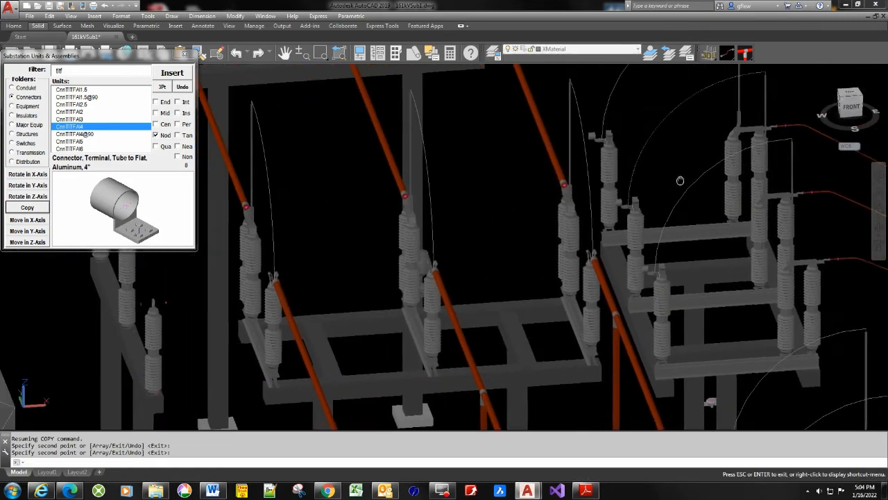
{"action": "scroll", "coordinate": [341, 287], "scroll_direction": "up", "scroll_amount": 3}
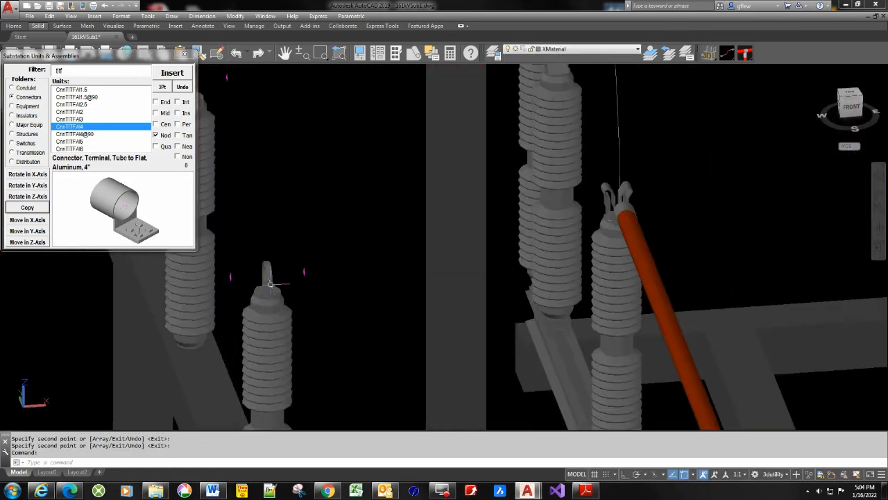
{"action": "scroll", "coordinate": [264, 276], "scroll_direction": "down", "scroll_amount": 5}
{"action": "middle_click_drag", "start_coordinate": [308, 265], "coordinate": [300, 300]}
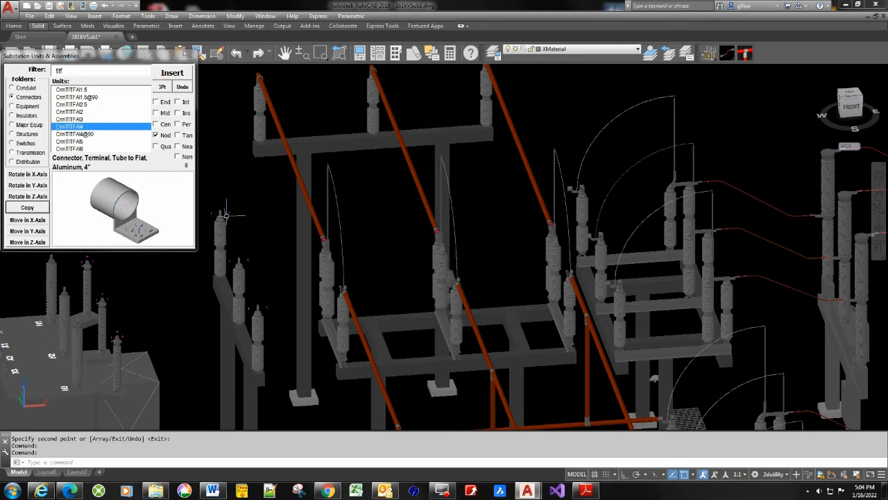
{"action": "middle_click_drag", "start_coordinate": [346, 218], "coordinate": [419, 214]}
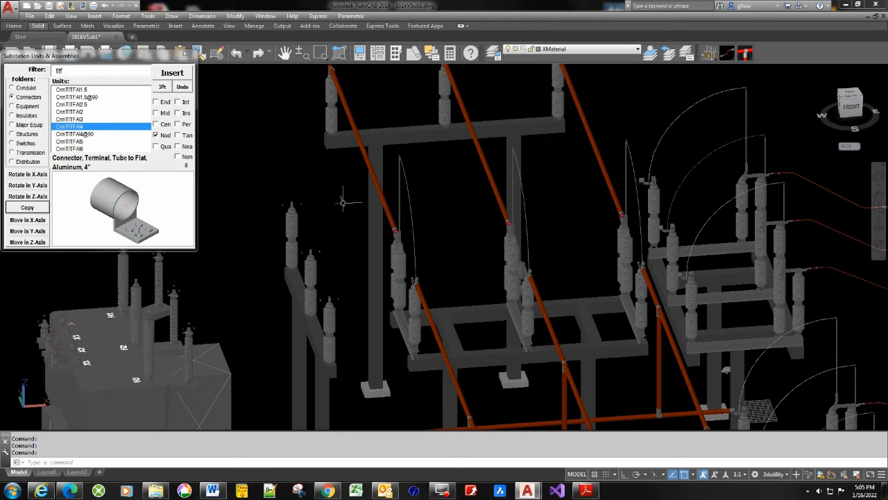
{"action": "left_click", "coordinate": [587, 48]}
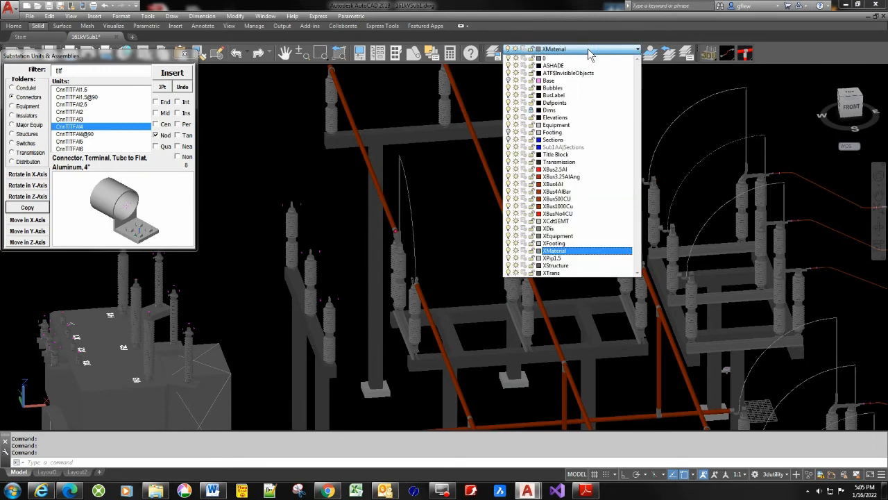
{"action": "left_click", "coordinate": [553, 185]}
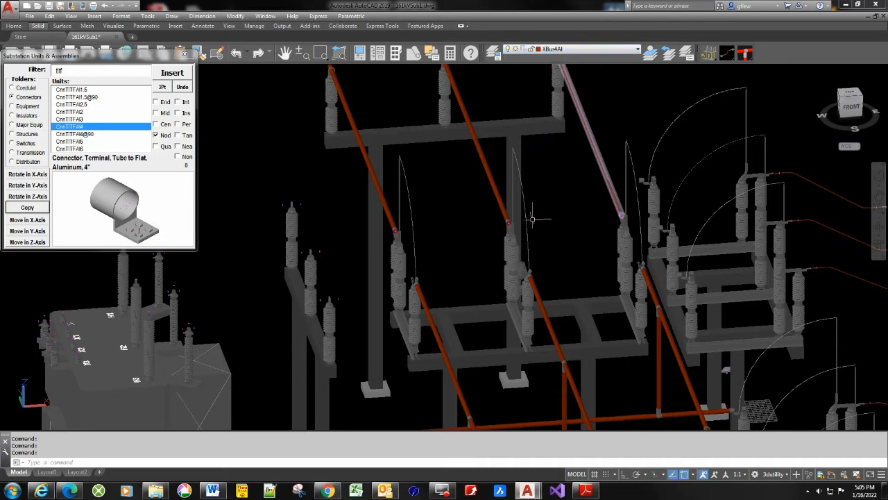
{"action": "key", "text": "Escape"}
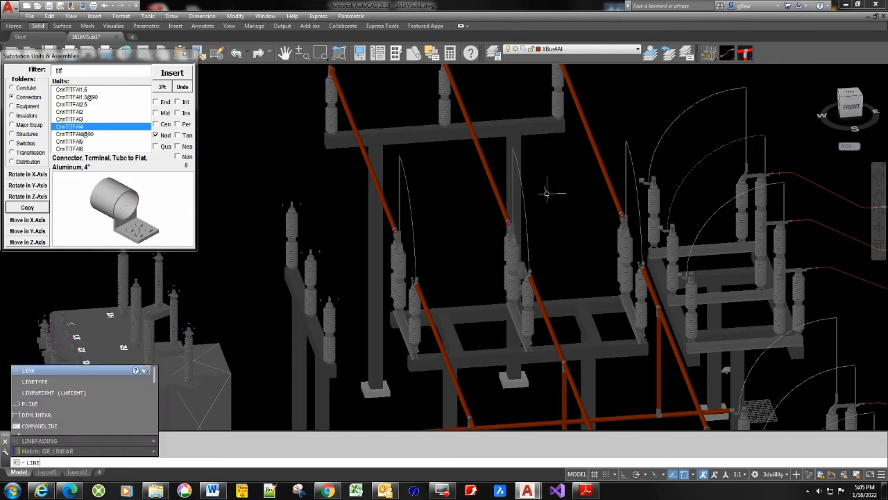
Step: Draw a line from the farthest switch pole's 4" tube connector node to the node atop the farthest insulator column of the opposite stand
{"action": "key", "text": "Return"}
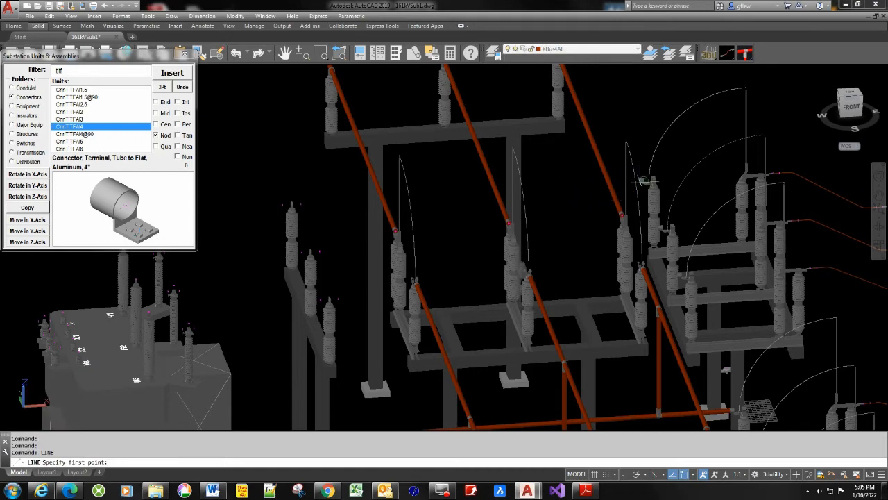
{"action": "left_click", "coordinate": [643, 180]}
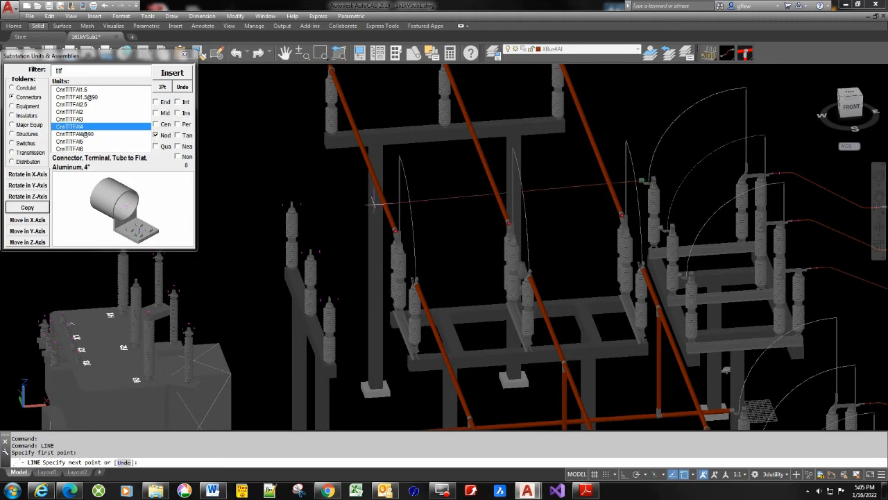
{"action": "scroll", "coordinate": [644, 179], "scroll_direction": "up", "scroll_amount": 6}
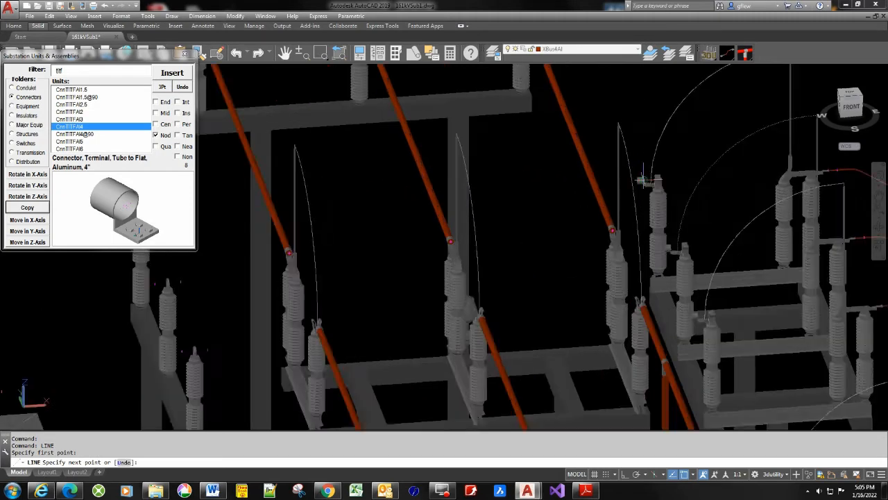
{"action": "scroll", "coordinate": [472, 210], "scroll_direction": "down", "scroll_amount": 8}
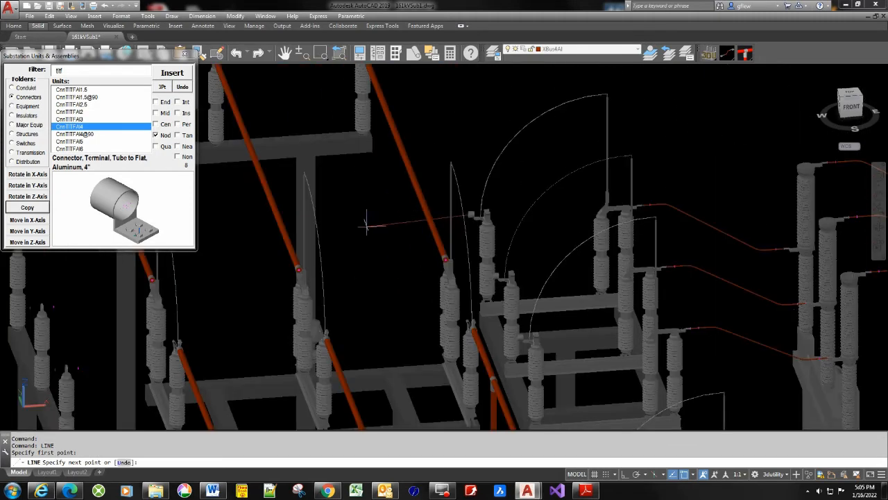
{"action": "middle_click_drag", "start_coordinate": [368, 226], "coordinate": [736, 200]}
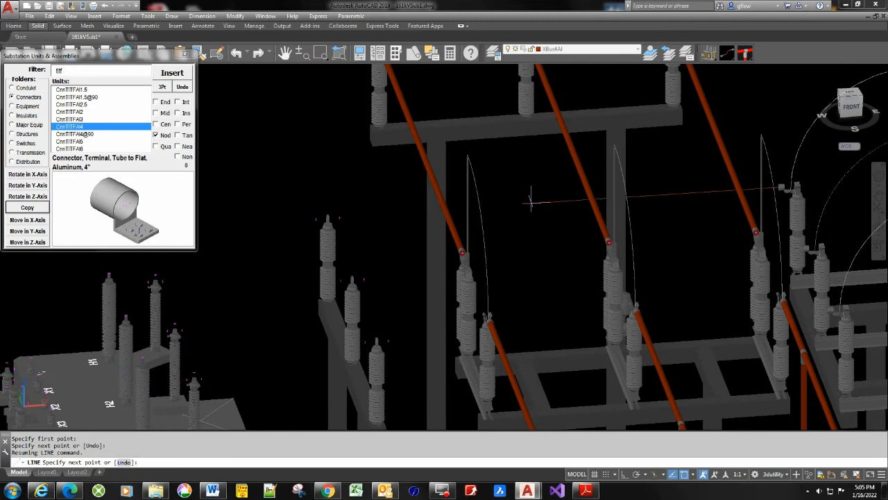
{"action": "left_click", "coordinate": [317, 220]}
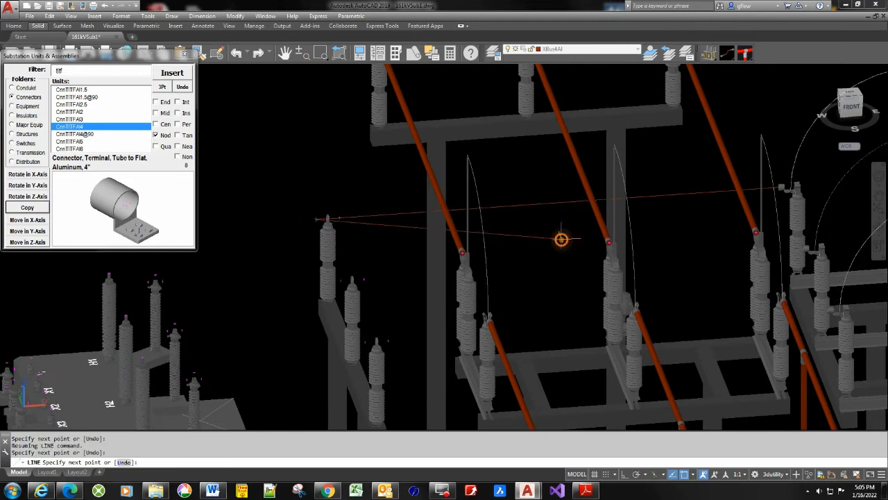
{"action": "key", "text": "Return"}
Step: Copy the bus centerline from its connector node to the tube connector nodes of the other two switch poles
{"action": "middle_click_drag", "start_coordinate": [526, 248], "coordinate": [436, 192]}
{"action": "middle_click_drag", "start_coordinate": [631, 200], "coordinate": [611, 199]}
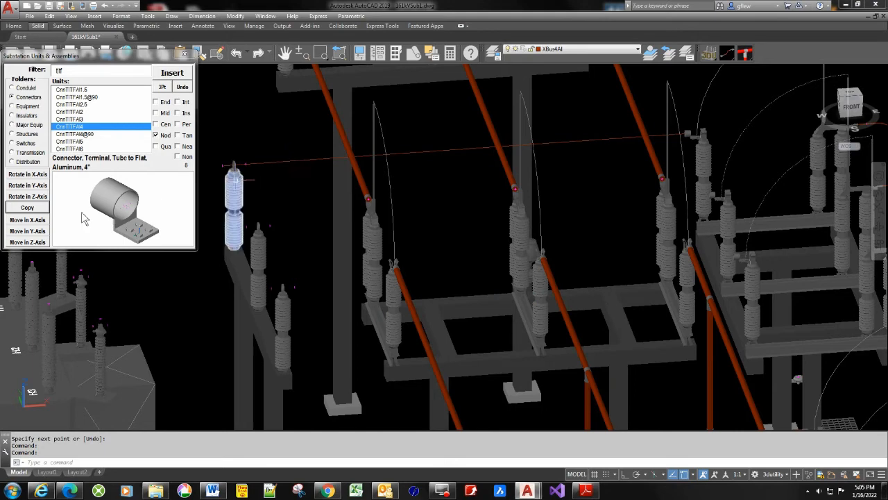
{"action": "left_click", "coordinate": [33, 208]}
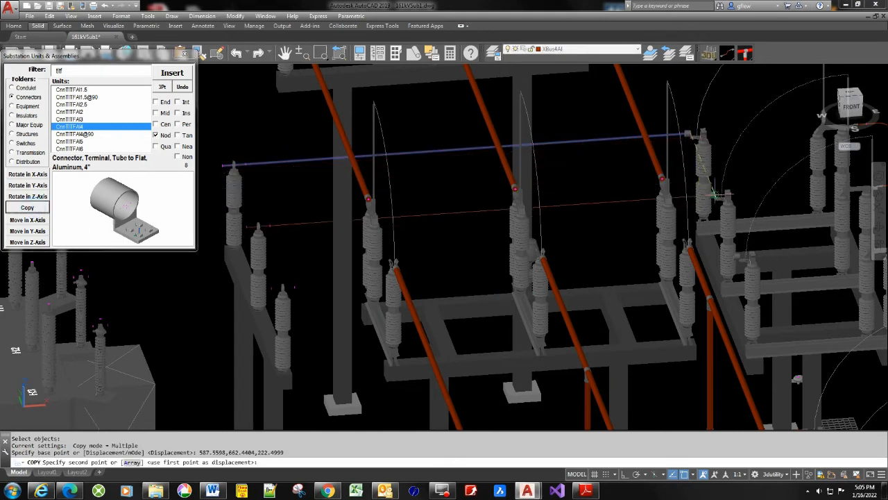
{"action": "left_click", "coordinate": [715, 197]}
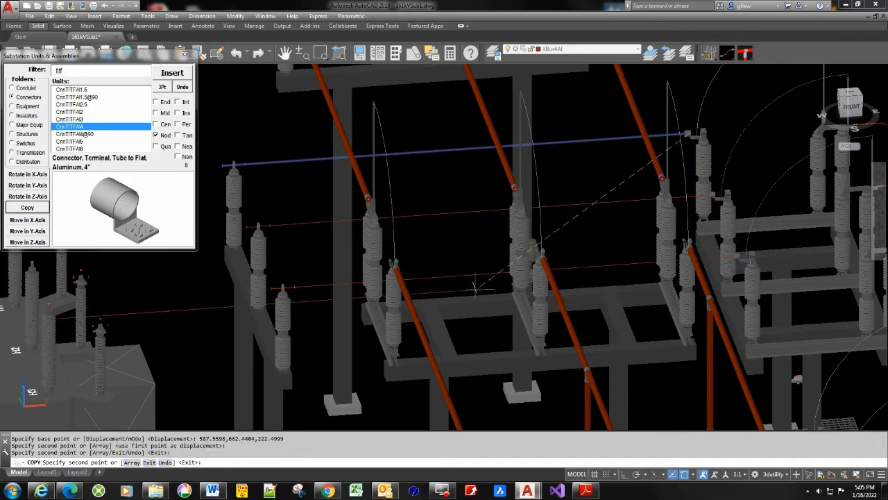
{"action": "key", "text": "Escape"}
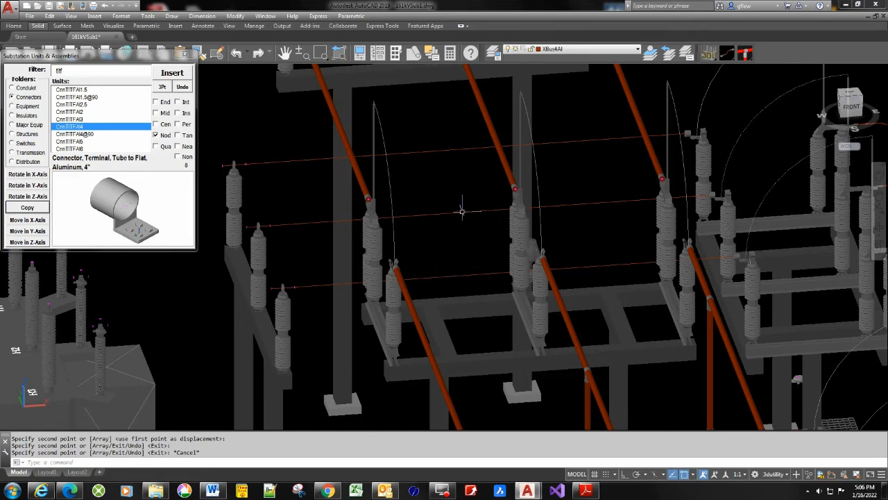
Step: Convert the three centerlines between the switches and insulator columns into 4" aluminum tube with the Bus command
{"action": "scroll", "coordinate": [507, 157], "scroll_direction": "up", "scroll_amount": 5}
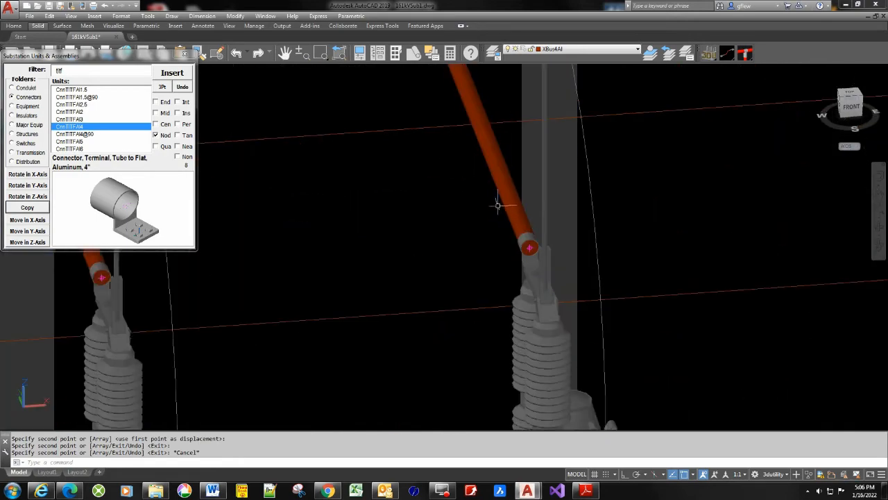
{"action": "scroll", "coordinate": [499, 202], "scroll_direction": "down", "scroll_amount": 5}
{"action": "scroll", "coordinate": [493, 214], "scroll_direction": "up", "scroll_amount": 2}
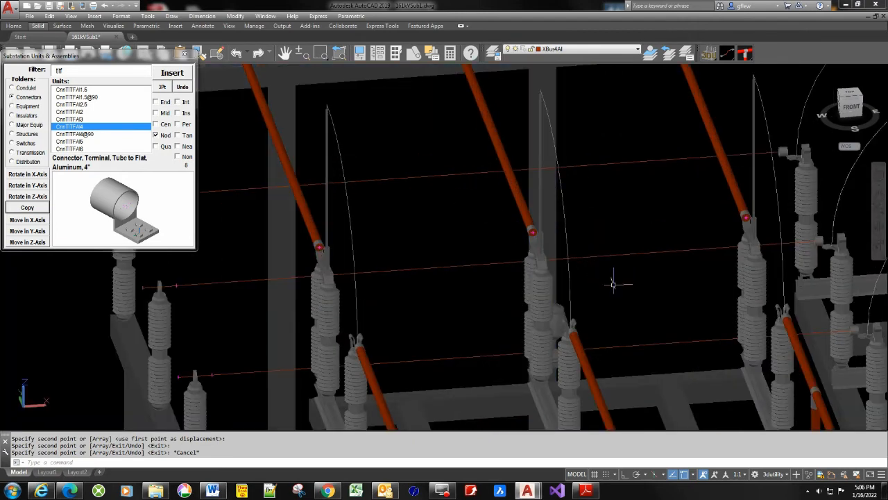
{"action": "scroll", "coordinate": [614, 284], "scroll_direction": "down", "scroll_amount": 5}
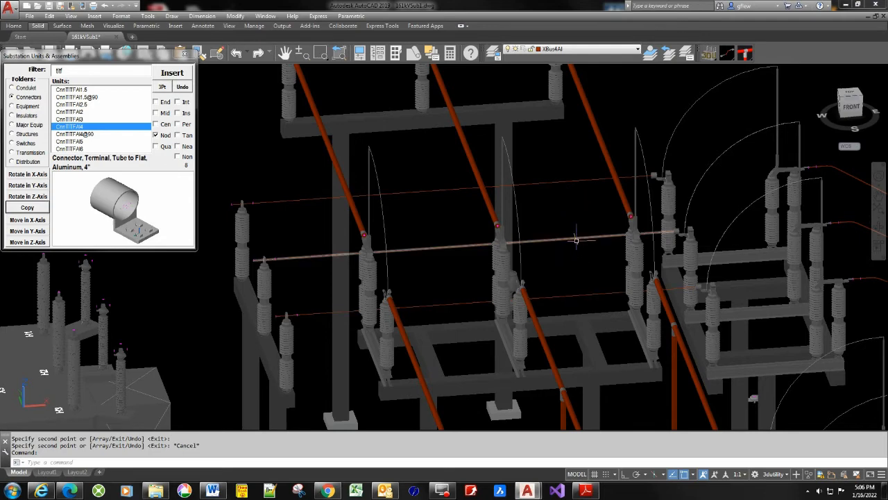
{"action": "left_click", "coordinate": [583, 166]}
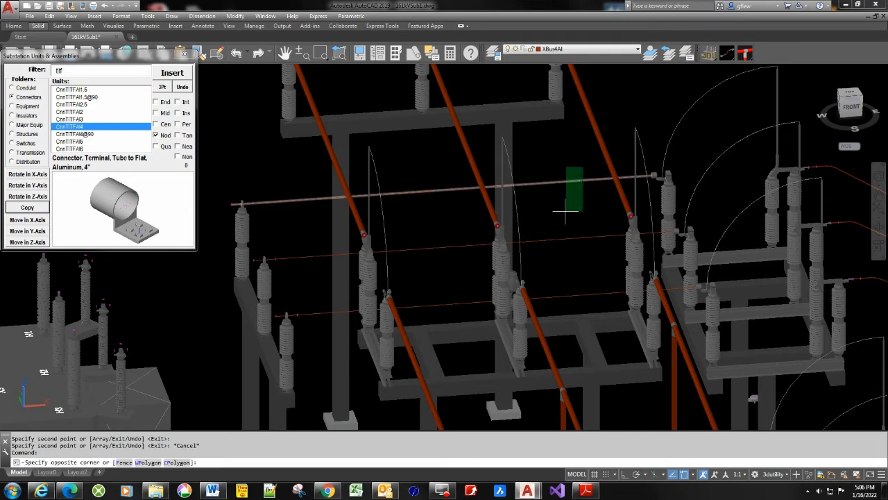
{"action": "left_click", "coordinate": [554, 303]}
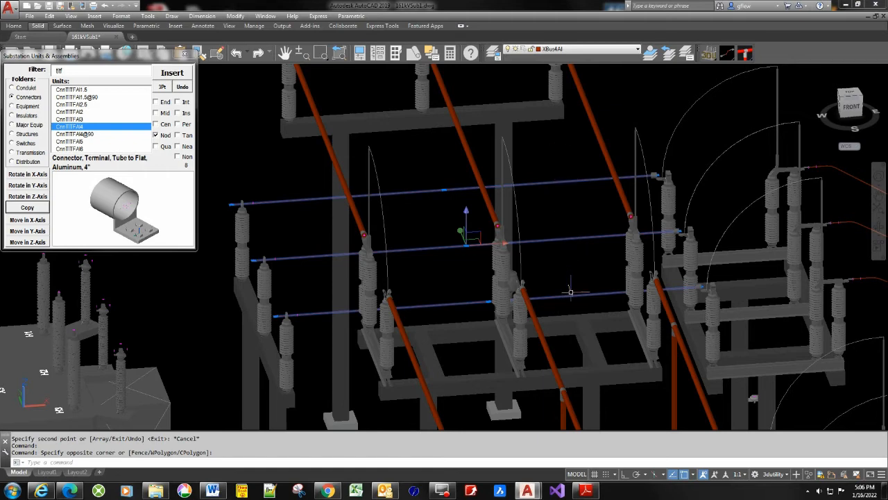
{"action": "left_click", "coordinate": [778, 69]}
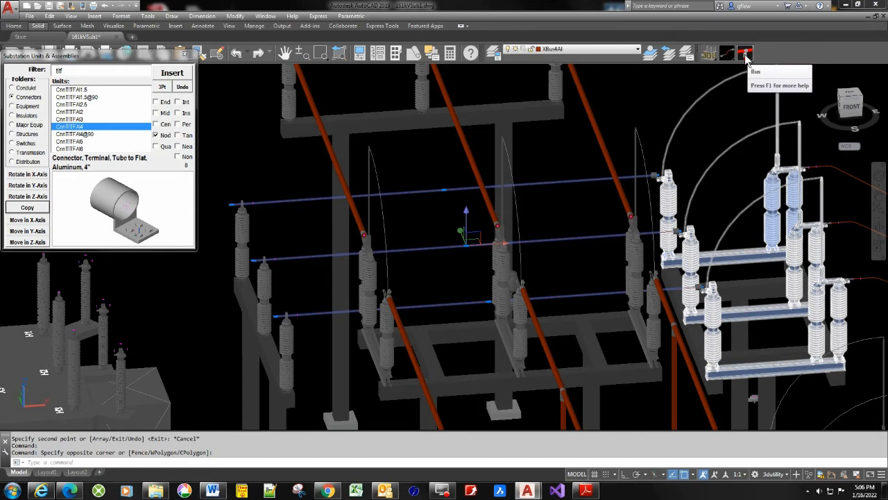
{"action": "left_click", "coordinate": [746, 56]}
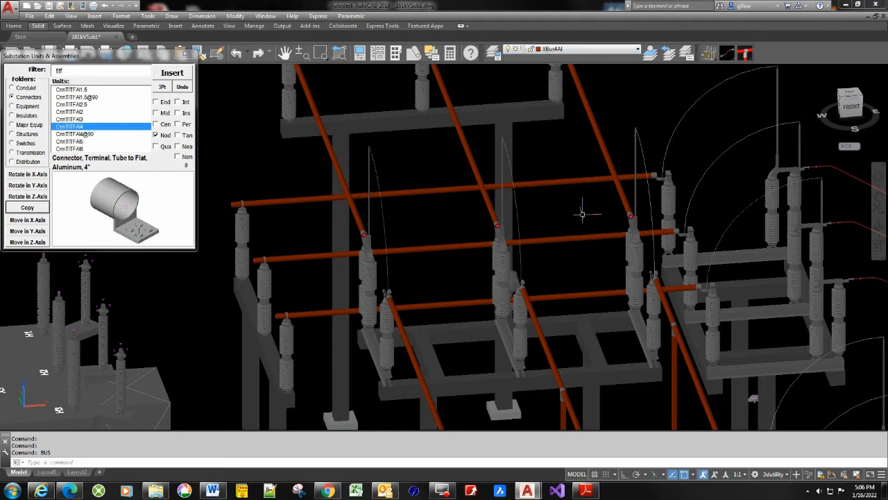
Step: Examine the properties and object types that make up the nearest new bus tube, leaving them unchanged
{"action": "left_click", "coordinate": [576, 178]}
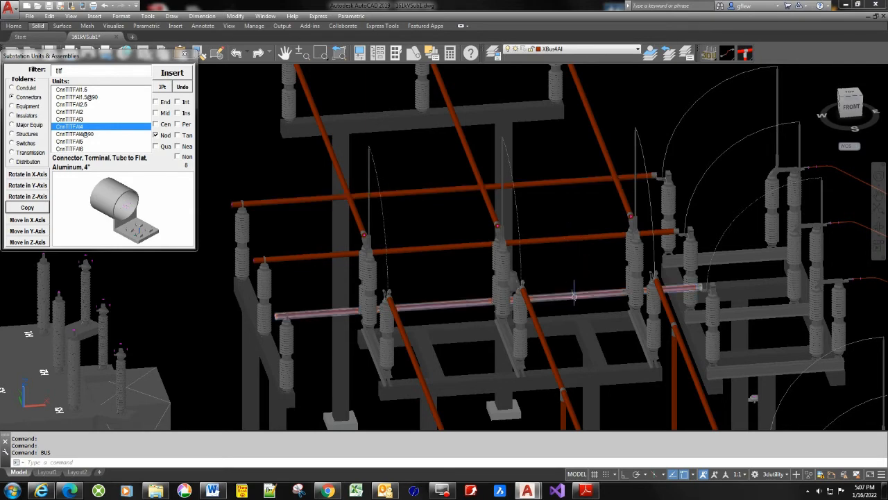
{"action": "scroll", "coordinate": [573, 297], "scroll_direction": "up", "scroll_amount": 6}
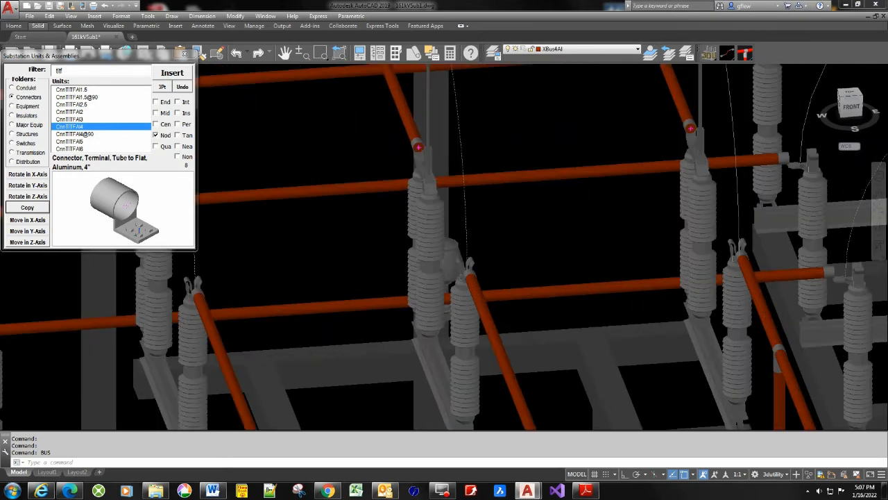
{"action": "left_click", "coordinate": [598, 219]}
{"action": "left_click", "coordinate": [532, 312]}
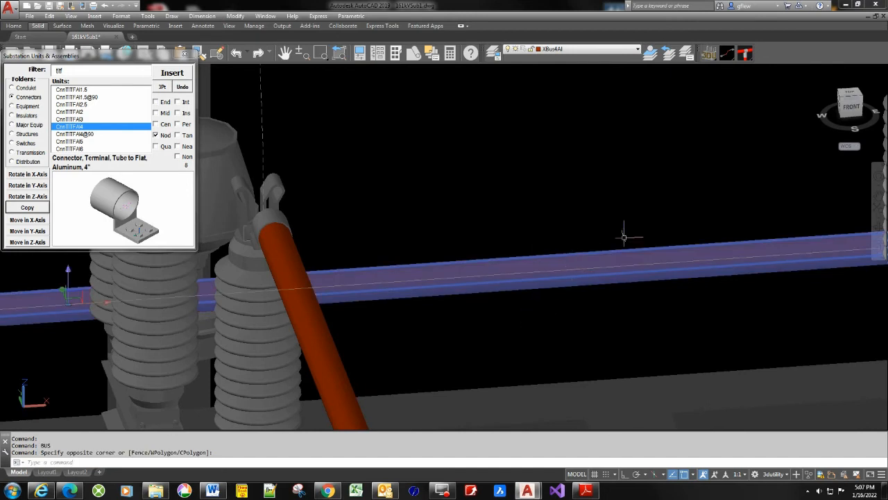
{"action": "left_click", "coordinate": [358, 54]}
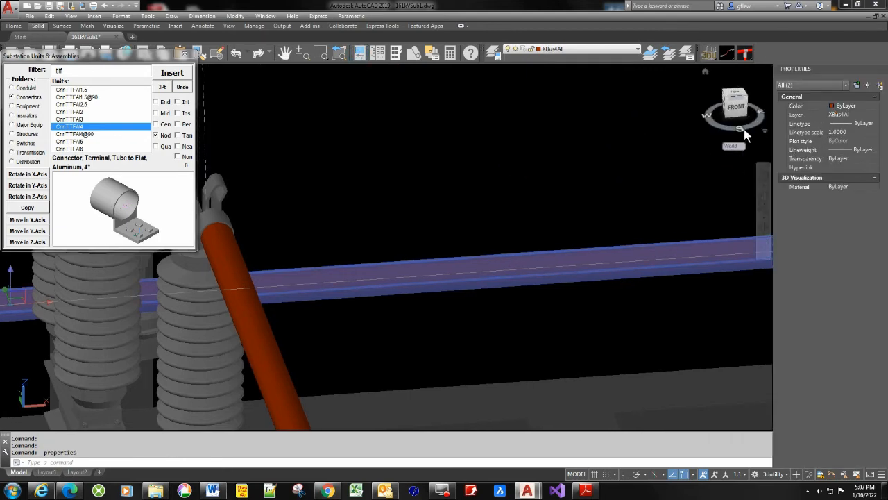
{"action": "left_click", "coordinate": [801, 86]}
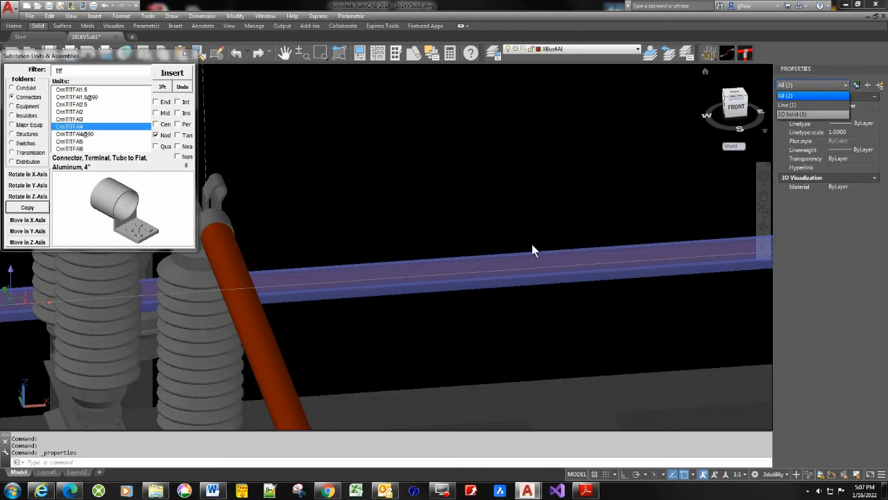
{"action": "key", "text": "Escape"}
{"action": "key", "text": "Escape"}
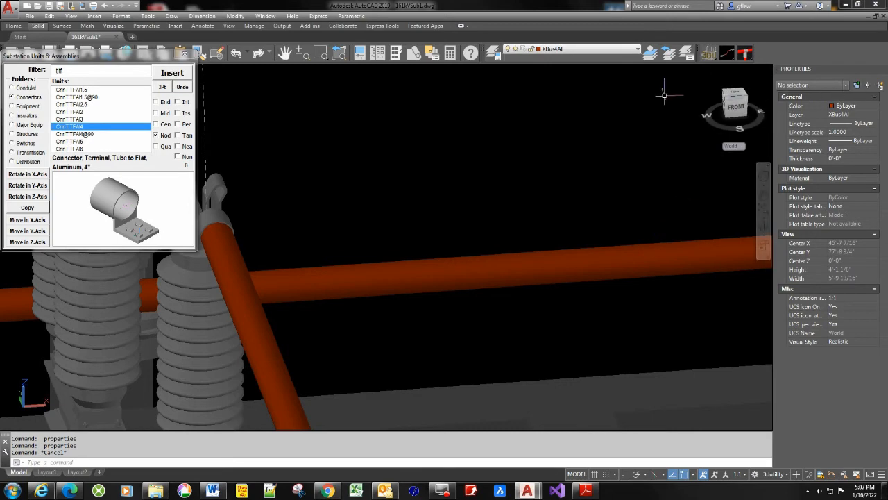
{"action": "left_click", "coordinate": [883, 70]}
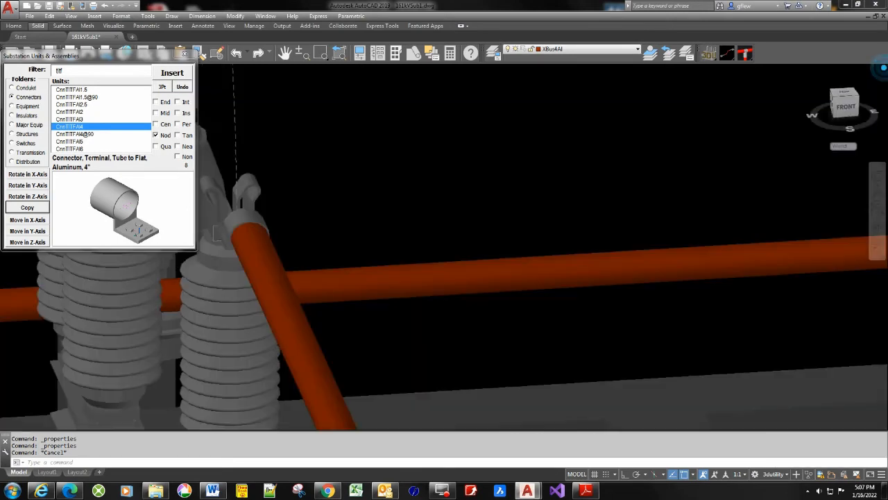
Step: Use the Riser command to join the nearest lower crossing bus to the nearest upper bus of the same phase with a vertical tube
{"action": "scroll", "coordinate": [546, 178], "scroll_direction": "down", "scroll_amount": 3}
{"action": "middle_click_drag", "start_coordinate": [525, 204], "coordinate": [610, 250]}
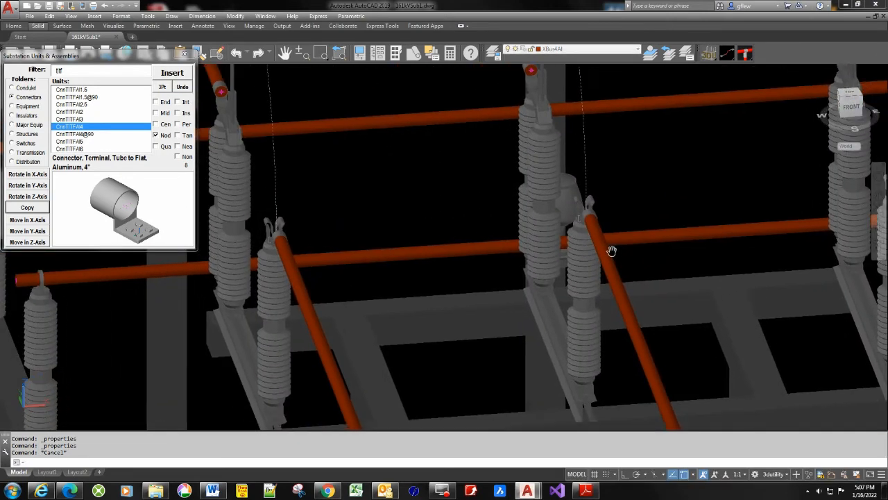
{"action": "middle_click_drag", "start_coordinate": [371, 294], "coordinate": [542, 306], "text": "shift"}
{"action": "scroll", "coordinate": [542, 306], "scroll_direction": "down", "scroll_amount": 4}
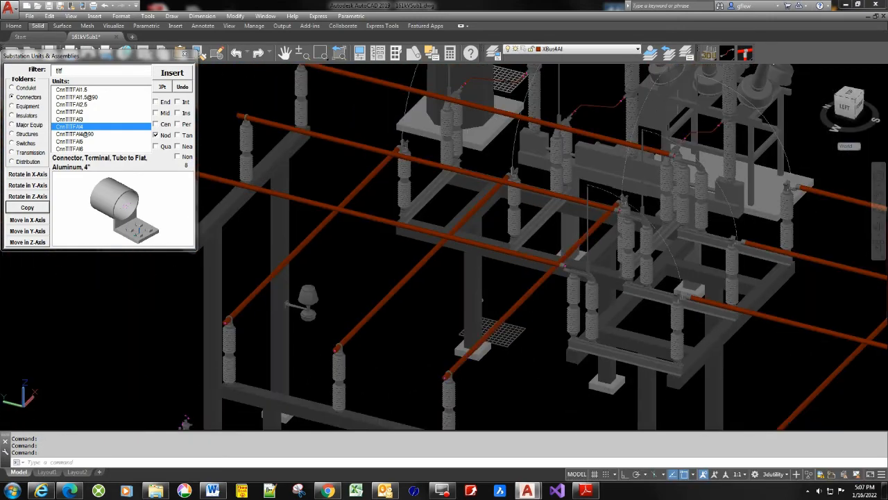
{"action": "middle_click_drag", "start_coordinate": [452, 327], "coordinate": [424, 320]}
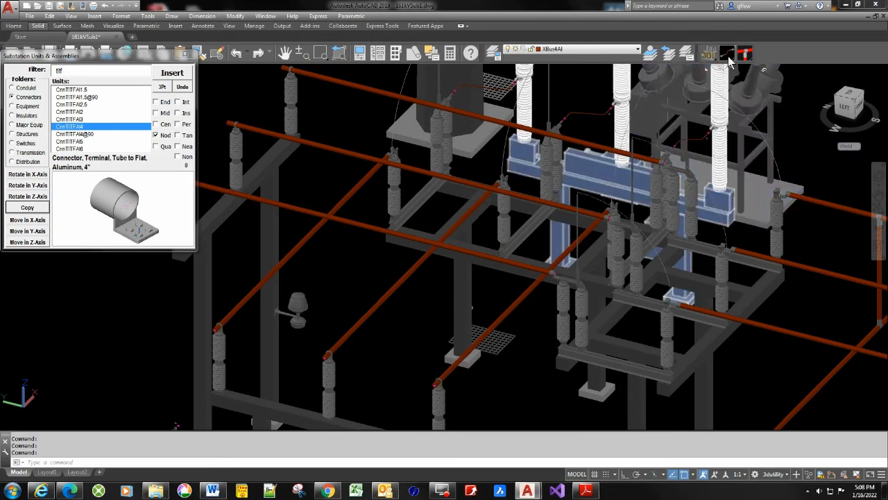
{"action": "left_click_drag", "start_coordinate": [729, 52], "coordinate": [729, 130]}
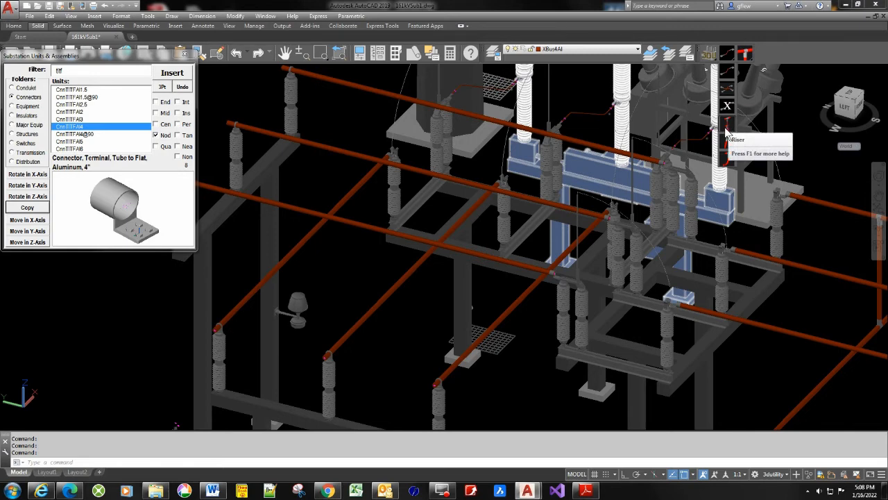
{"action": "left_click_drag", "start_coordinate": [727, 132], "coordinate": [727, 132]}
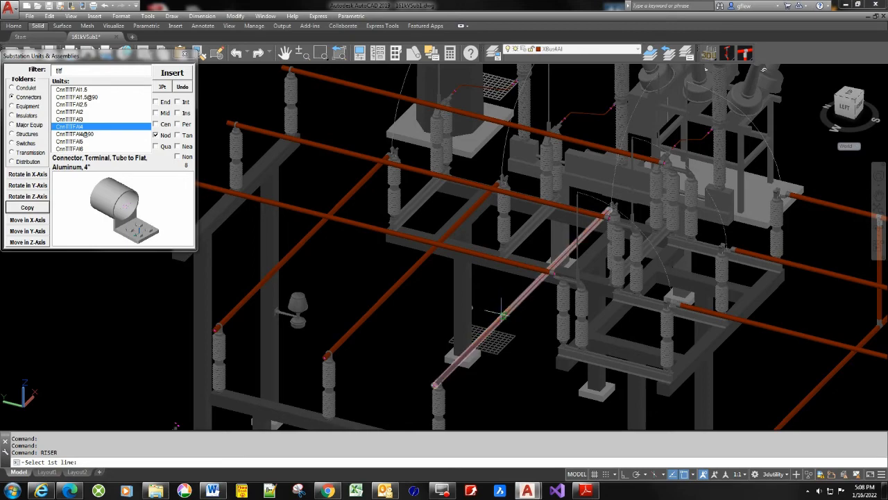
{"action": "scroll", "coordinate": [508, 323], "scroll_direction": "up", "scroll_amount": 2}
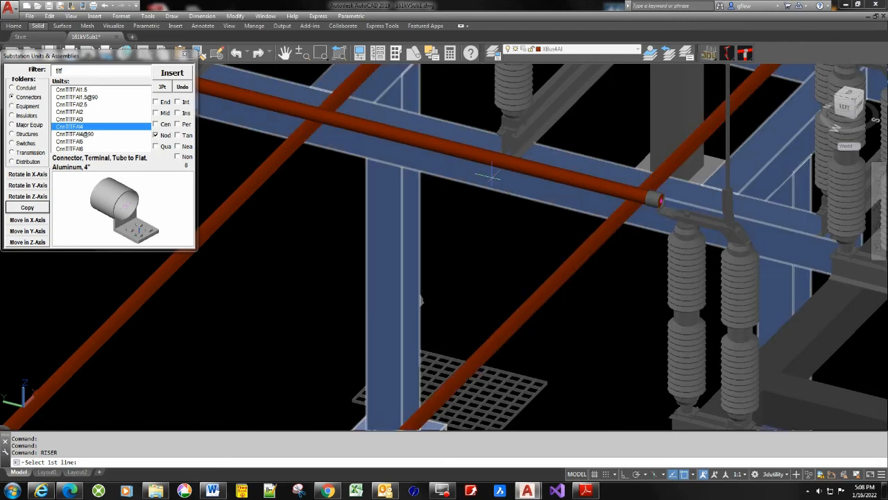
{"action": "left_click", "coordinate": [474, 152]}
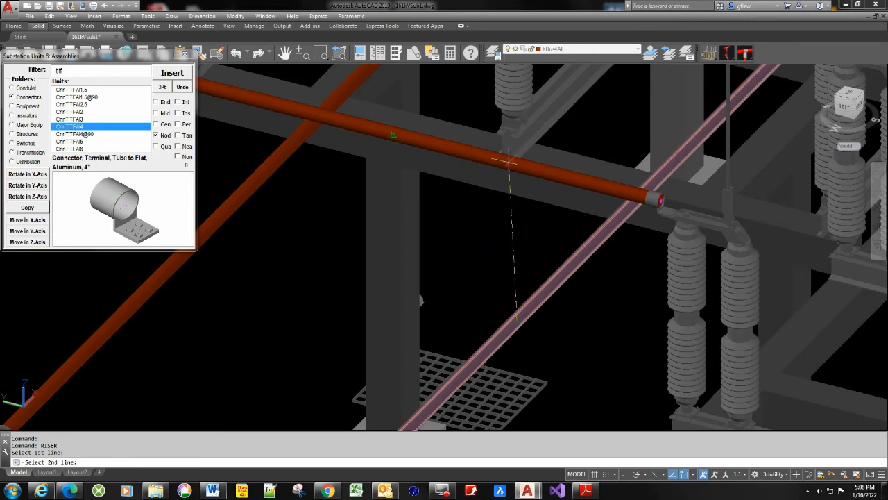
{"action": "left_click", "coordinate": [442, 143]}
{"action": "scroll", "coordinate": [464, 234], "scroll_direction": "down", "scroll_amount": 5}
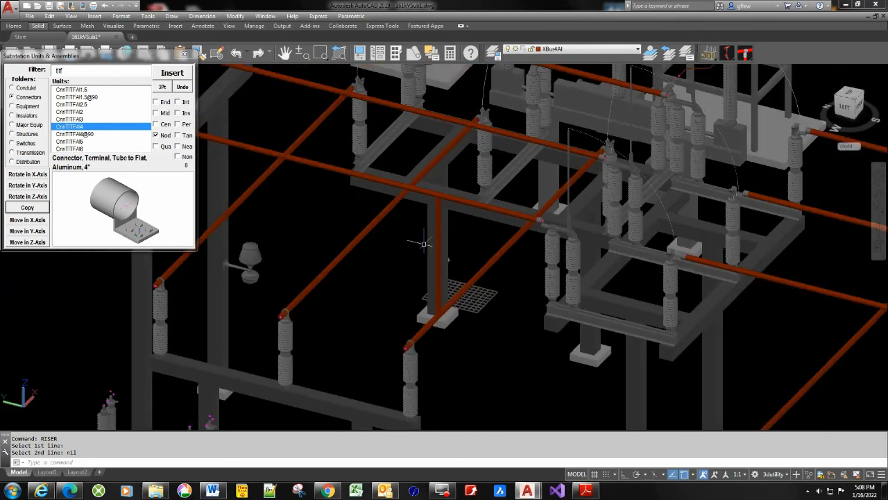
Step: Add a vertical riser between the middle lower crossing bus and the middle upper bus
{"action": "middle_click_drag", "start_coordinate": [389, 258], "coordinate": [408, 328]}
{"action": "key", "text": "Return"}
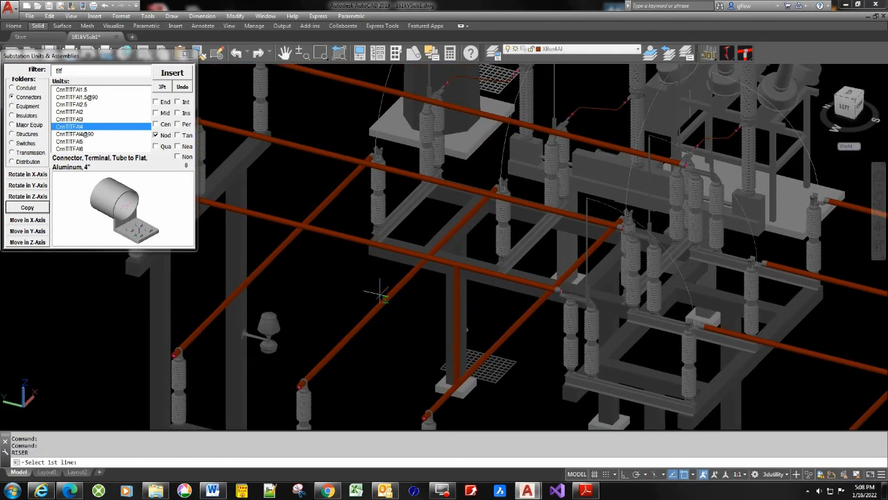
{"action": "left_click", "coordinate": [380, 300]}
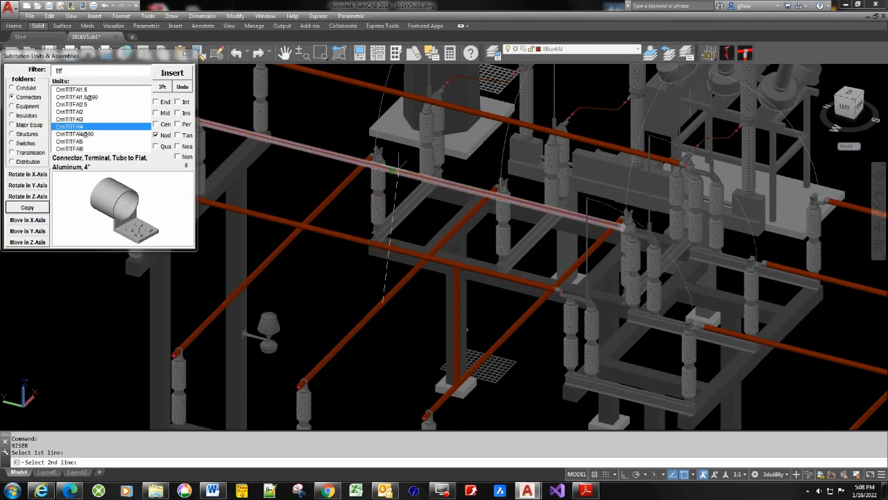
{"action": "middle_click_drag", "start_coordinate": [333, 209], "coordinate": [352, 270]}
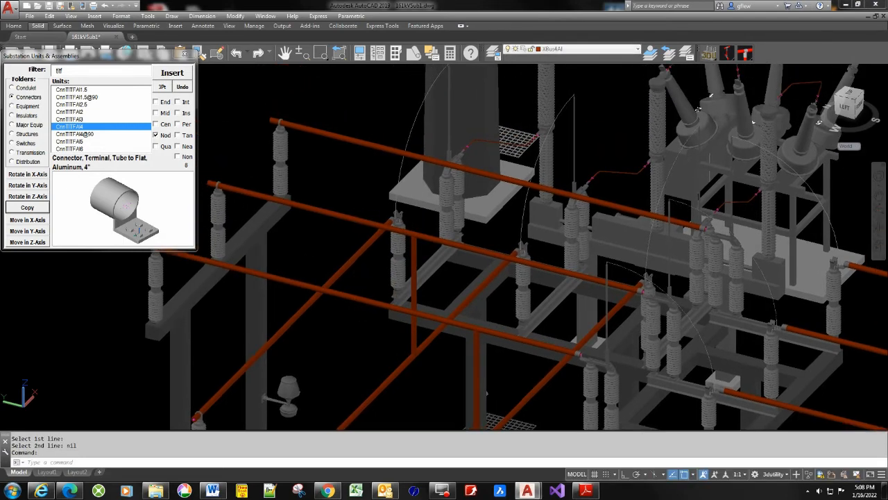
Step: Use the Riser command to add a vertical tube between the farthest lower crossing bus and the farthest upper bus
{"action": "key", "text": "Return"}
{"action": "left_click", "coordinate": [357, 257]}
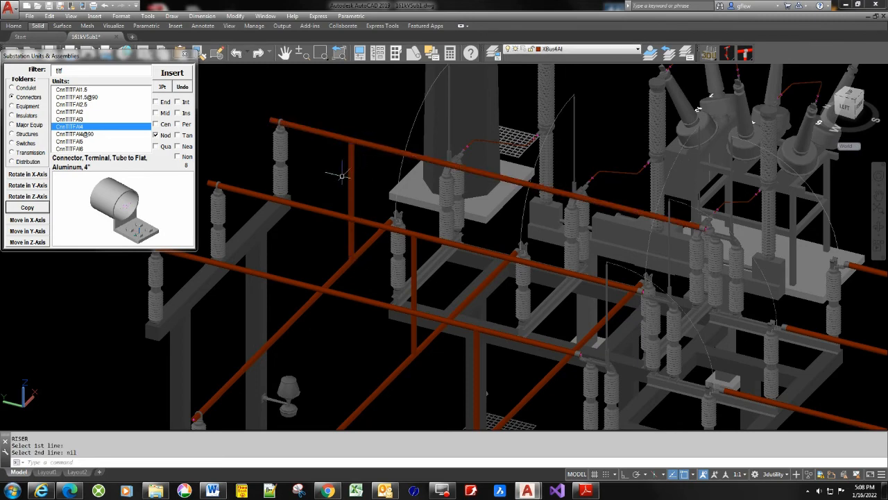
{"action": "middle_click_drag", "start_coordinate": [342, 175], "coordinate": [366, 255]}
{"action": "key", "text": "Escape"}
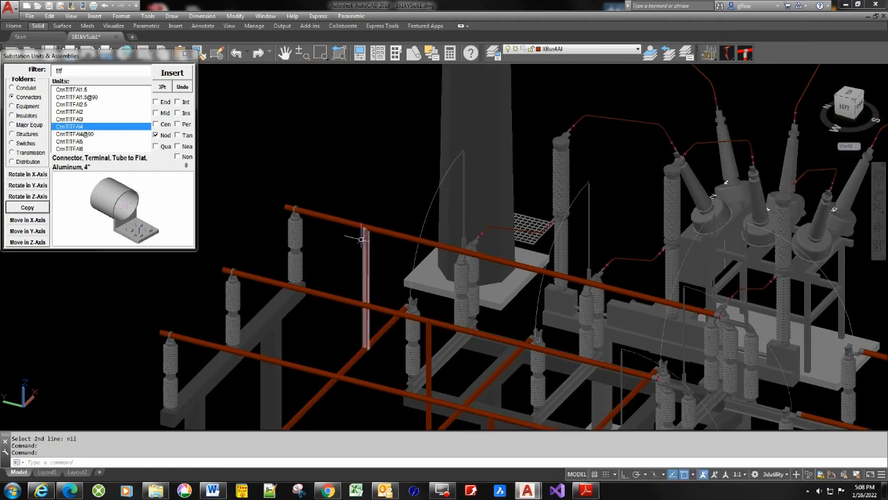
Step: With endpoint snap enabled, insert a 4" aluminum tube-to-tube tee (CnnTeTTAl4) at the farthest riser's top end and rotate it about the Z-axis
{"action": "double_click", "coordinate": [71, 70]}
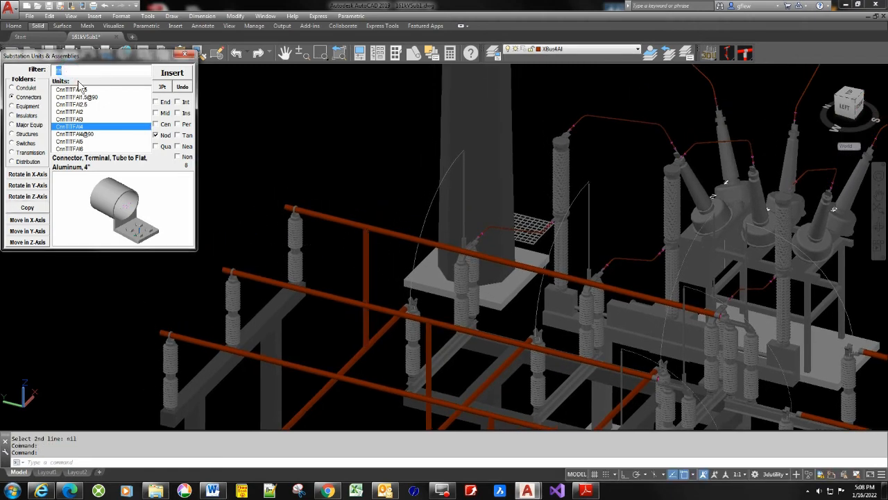
{"action": "type", "text": "te"}
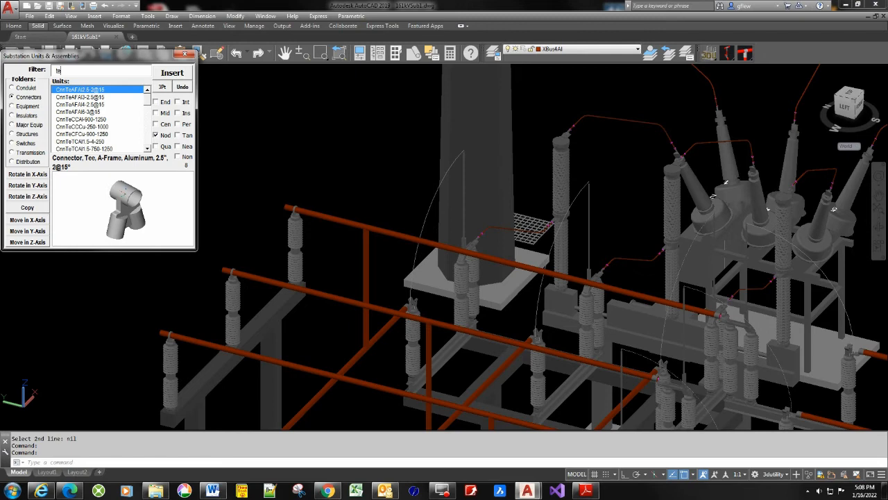
{"action": "type", "text": "t"}
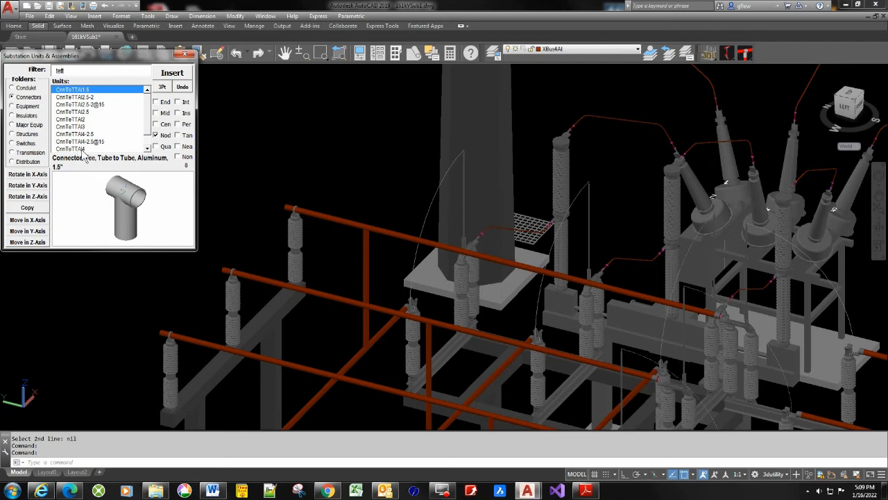
{"action": "left_click", "coordinate": [80, 148]}
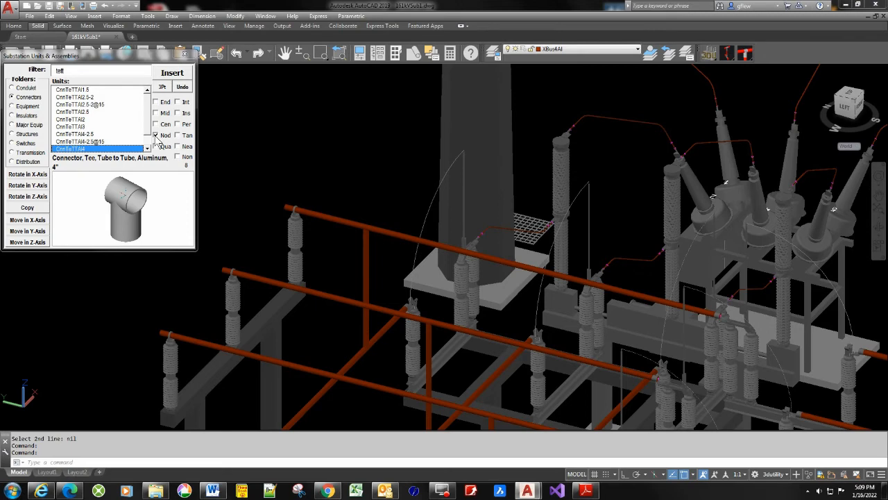
{"action": "left_click", "coordinate": [156, 103]}
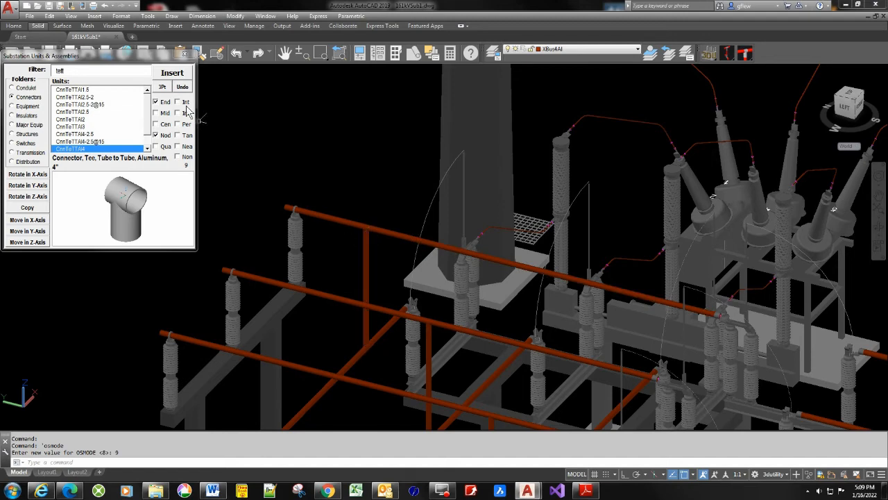
{"action": "left_click", "coordinate": [172, 75]}
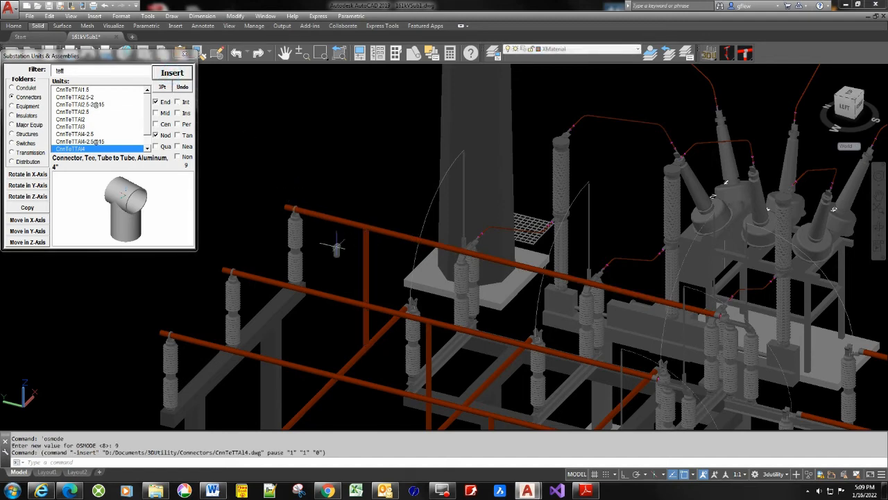
{"action": "scroll", "coordinate": [362, 253], "scroll_direction": "up", "scroll_amount": 5}
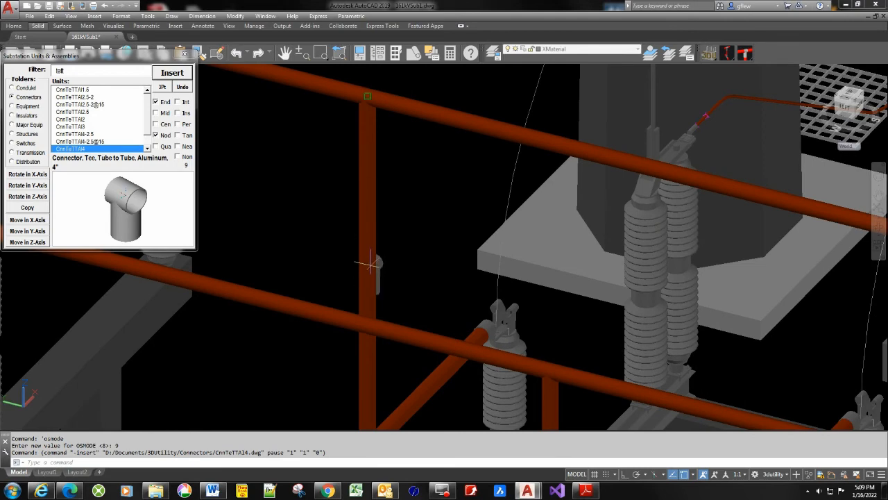
{"action": "scroll", "coordinate": [366, 254], "scroll_direction": "down", "scroll_amount": 5}
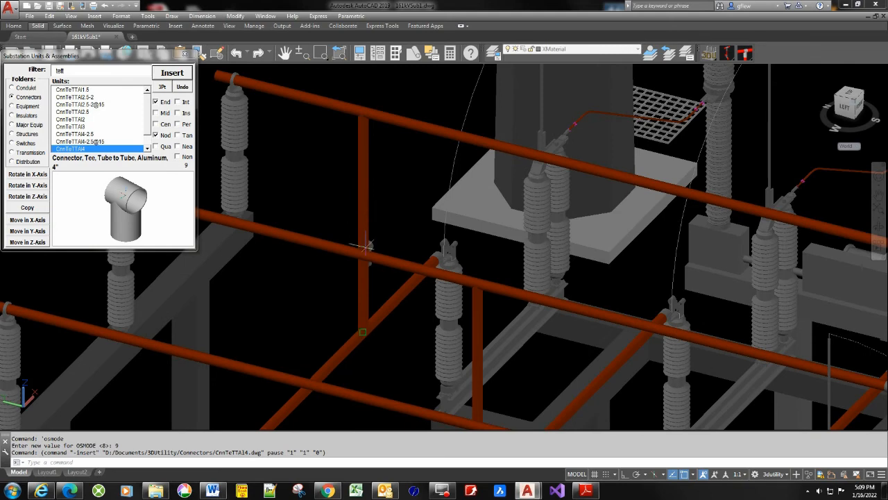
{"action": "left_click", "coordinate": [363, 156]}
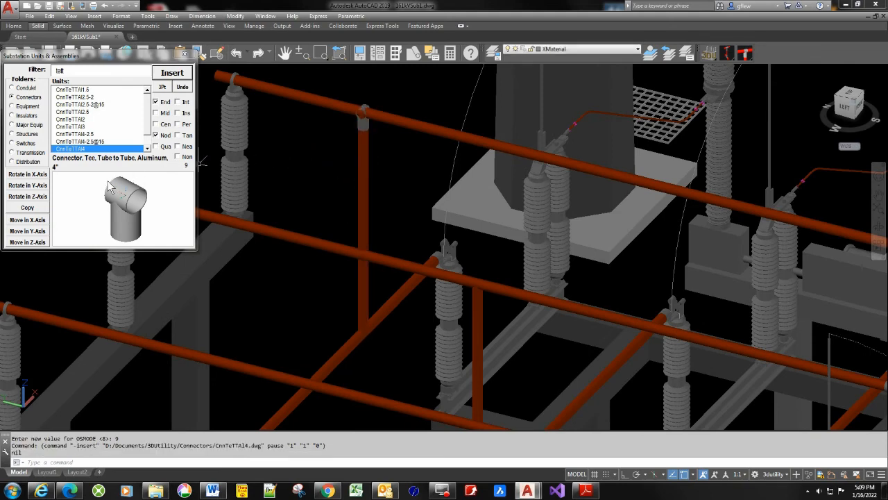
{"action": "left_click", "coordinate": [32, 197]}
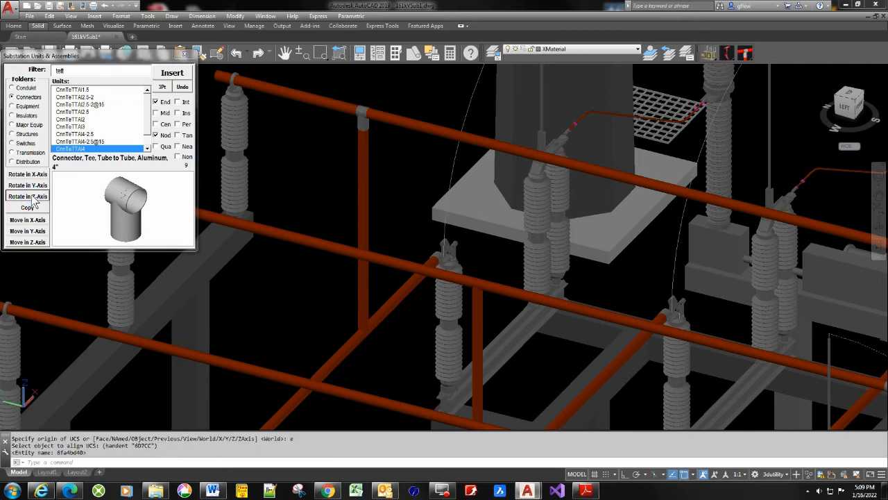
Step: Insert another 4" aluminum tee at the lower end of the same riser and rotate it about the X-axis onto the crossing bus
{"action": "left_click", "coordinate": [168, 75]}
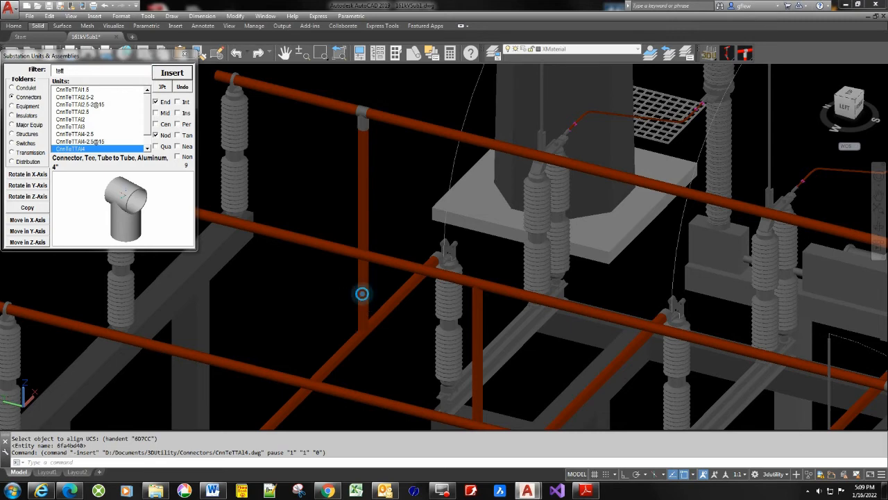
{"action": "left_click", "coordinate": [363, 294]}
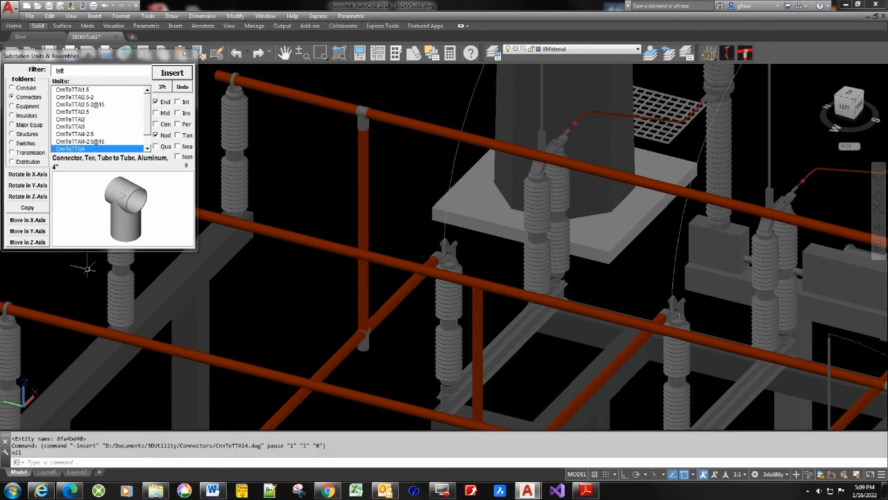
{"action": "left_click", "coordinate": [35, 177]}
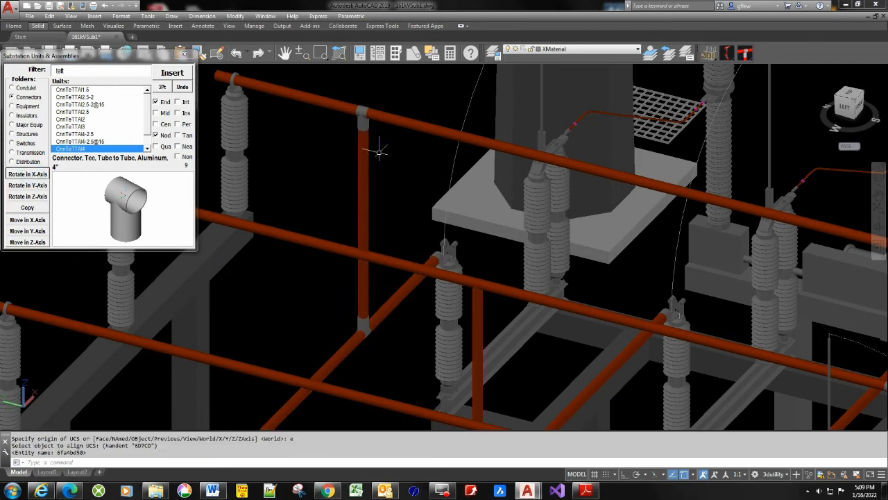
{"action": "left_click", "coordinate": [362, 116]}
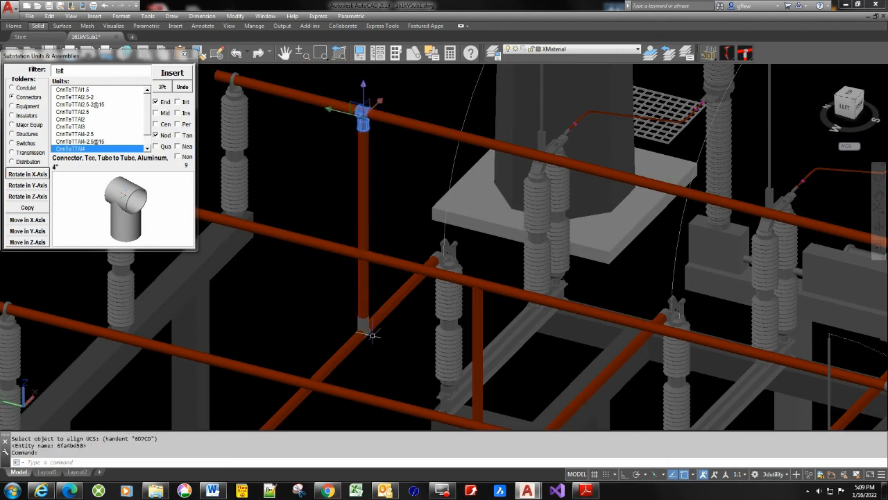
{"action": "left_click", "coordinate": [354, 322]}
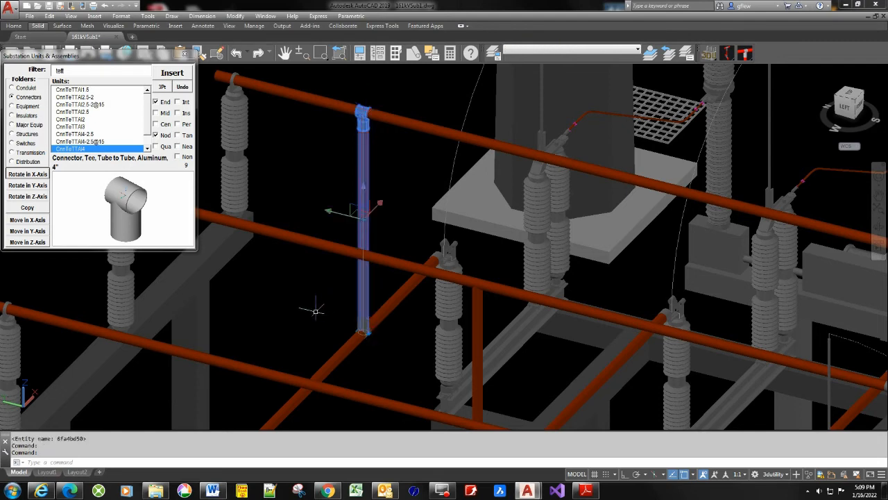
{"action": "key", "text": "Escape"}
{"action": "left_click", "coordinate": [362, 119]}
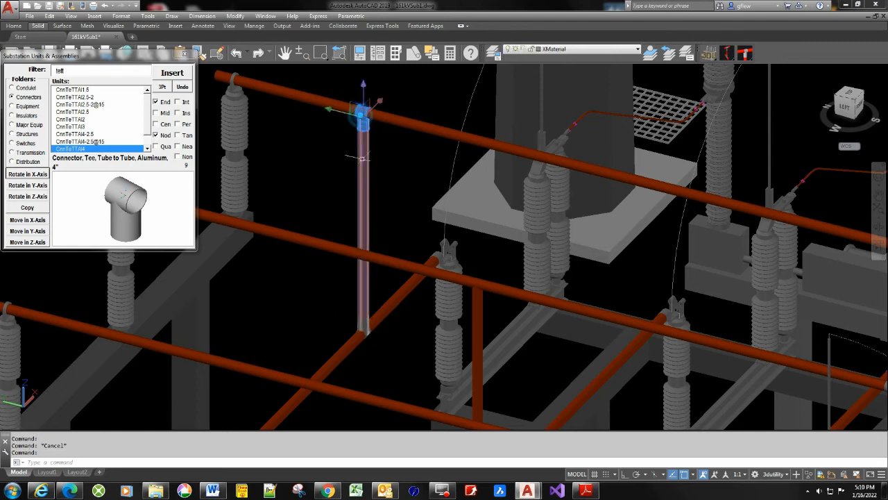
{"action": "left_click", "coordinate": [362, 326]}
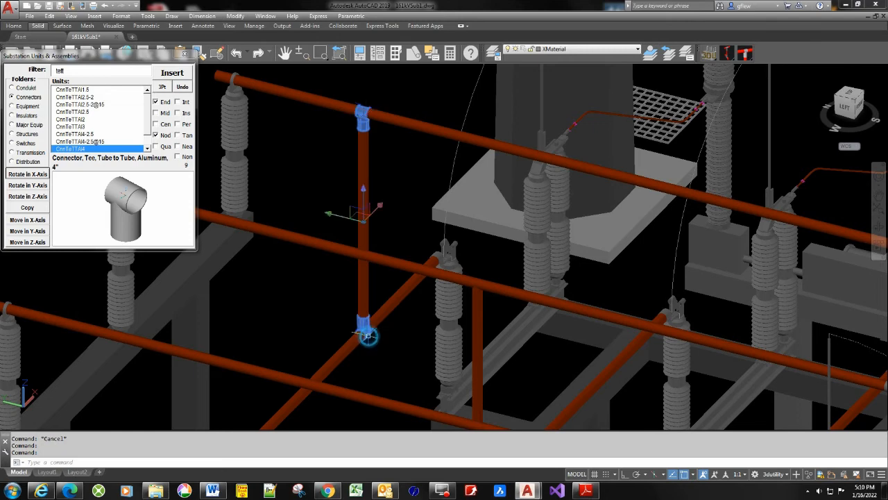
{"action": "scroll", "coordinate": [316, 242], "scroll_direction": "down", "scroll_amount": 4}
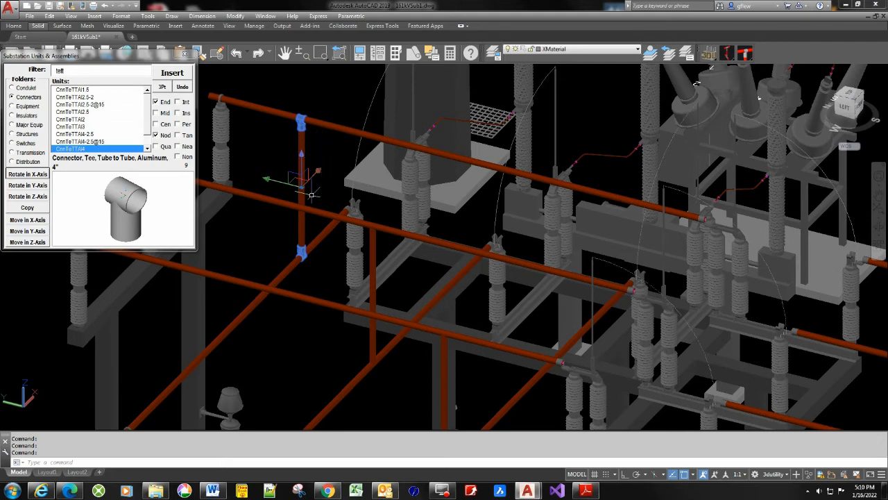
{"action": "key", "text": "Escape"}
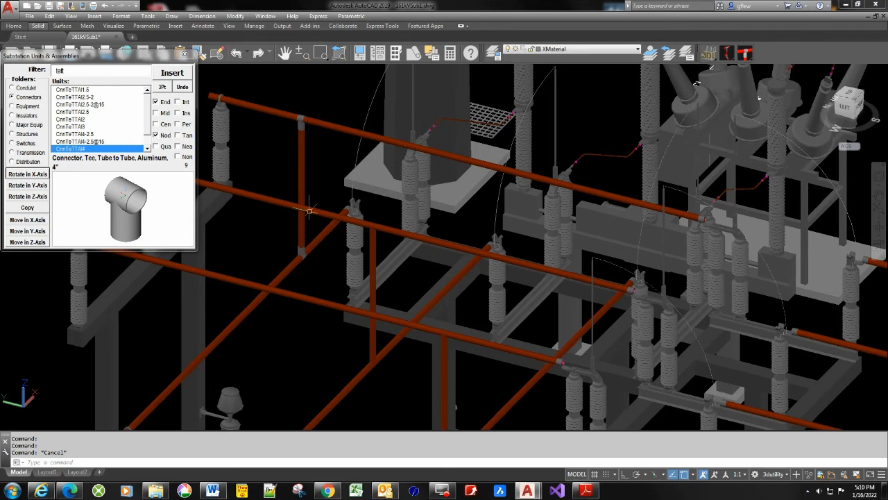
Step: Copy the upper and lower tees together from the farthest riser to the middle and nearest risers
{"action": "left_click", "coordinate": [301, 249]}
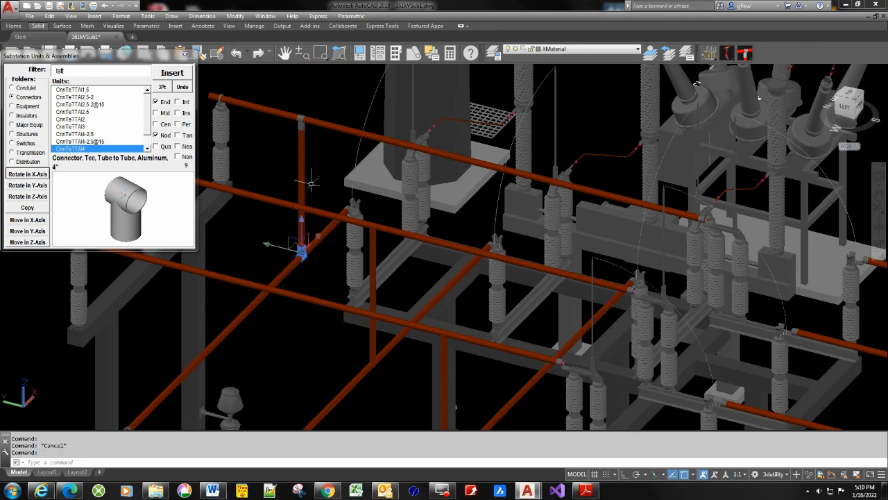
{"action": "left_click", "coordinate": [300, 123]}
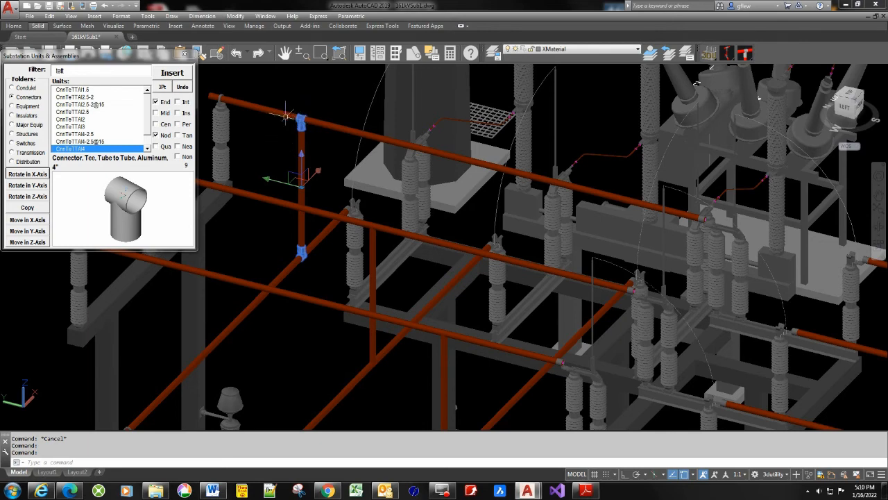
{"action": "left_click", "coordinate": [31, 208]}
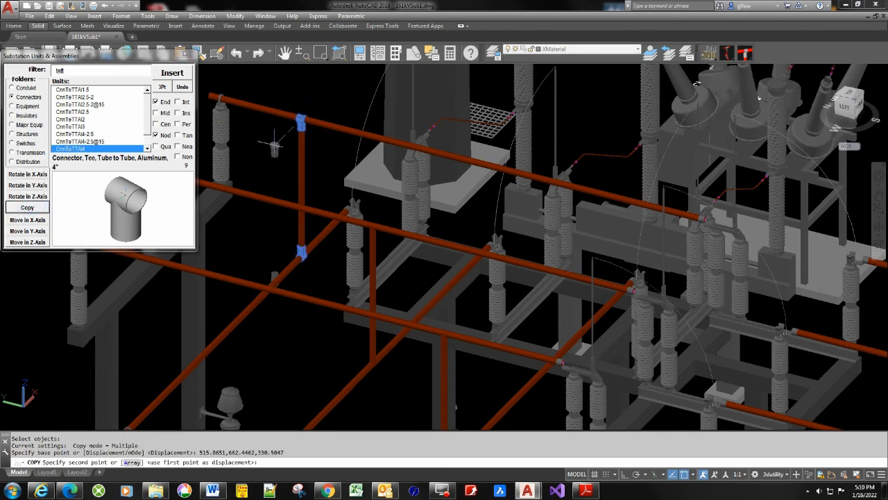
{"action": "left_click", "coordinate": [372, 237]}
{"action": "mouse_move", "coordinate": [471, 380]}
{"action": "middle_mouse_down"}
{"action": "mouse_move", "coordinate": [479, 364]}
{"action": "mouse_move", "coordinate": [445, 272]}
{"action": "middle_mouse_up"}
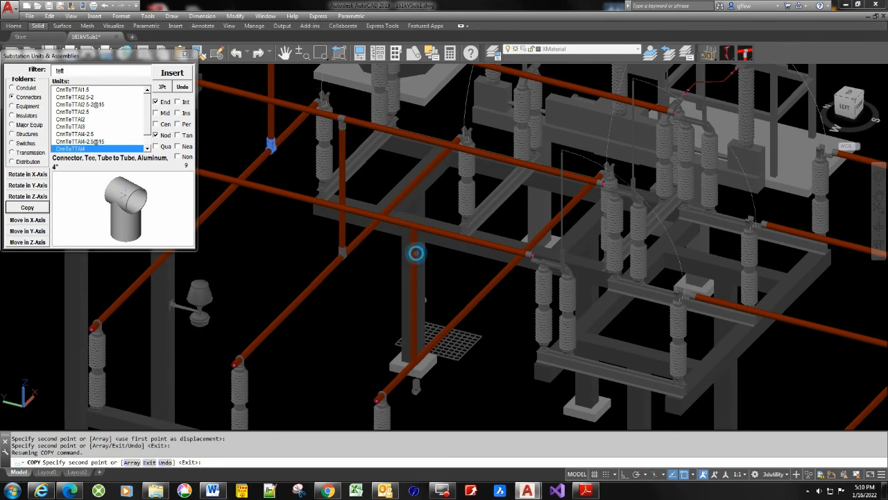
{"action": "key", "text": "Escape"}
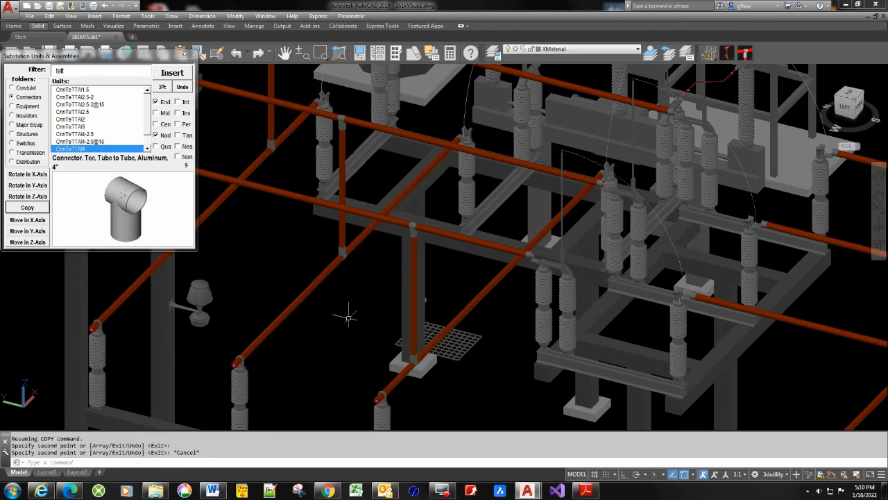
Step: Filter the connectors for tlsf and choose the copper 2.5" stud-to-flat terminal (CnnTlSFCu2.5) for the transformer's H3 bushing
{"action": "middle_click_drag", "start_coordinate": [364, 310], "coordinate": [462, 324], "text": "shift"}
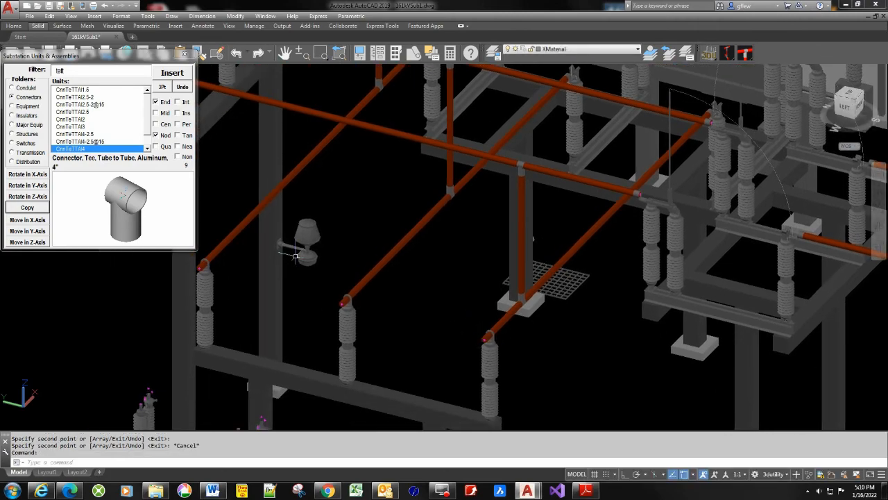
{"action": "middle_click_drag", "start_coordinate": [452, 359], "coordinate": [420, 340], "text": "shift"}
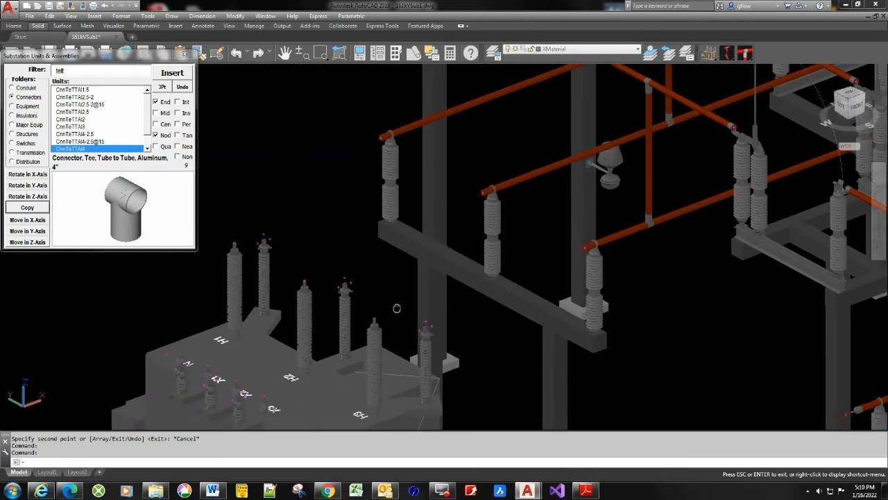
{"action": "middle_click_drag", "start_coordinate": [397, 308], "coordinate": [396, 297], "text": "shift"}
{"action": "scroll", "coordinate": [400, 292], "scroll_direction": "up", "scroll_amount": 4}
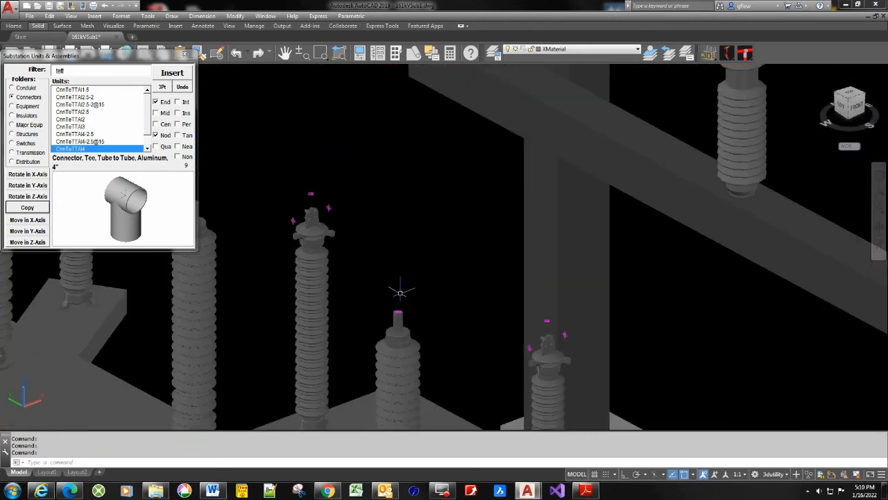
{"action": "scroll", "coordinate": [400, 292], "scroll_direction": "up", "scroll_amount": 2}
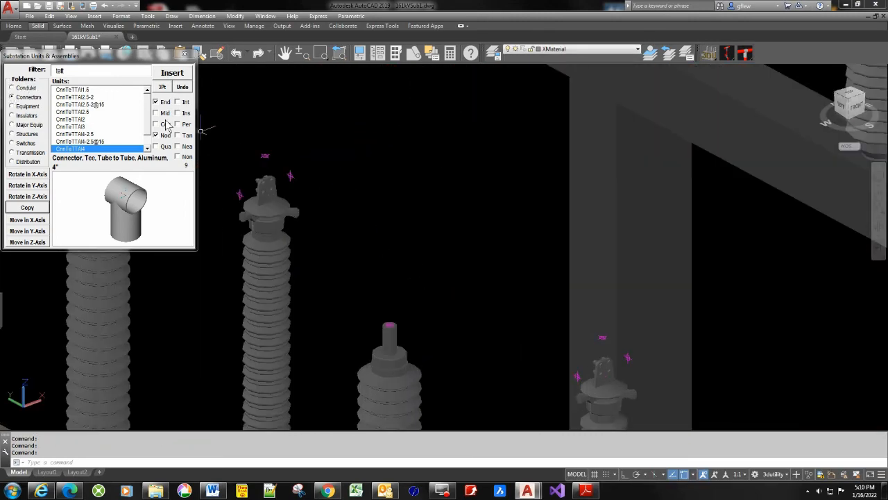
{"action": "double_click", "coordinate": [68, 71]}
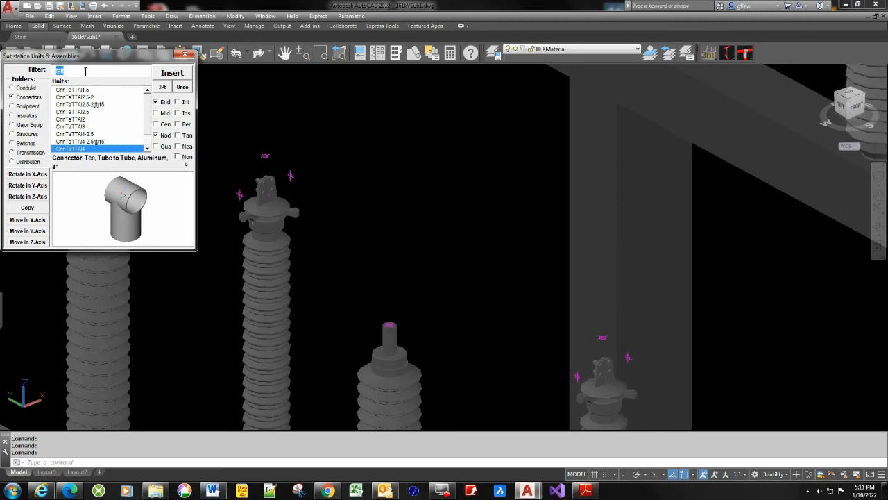
{"action": "type", "text": "tl"}
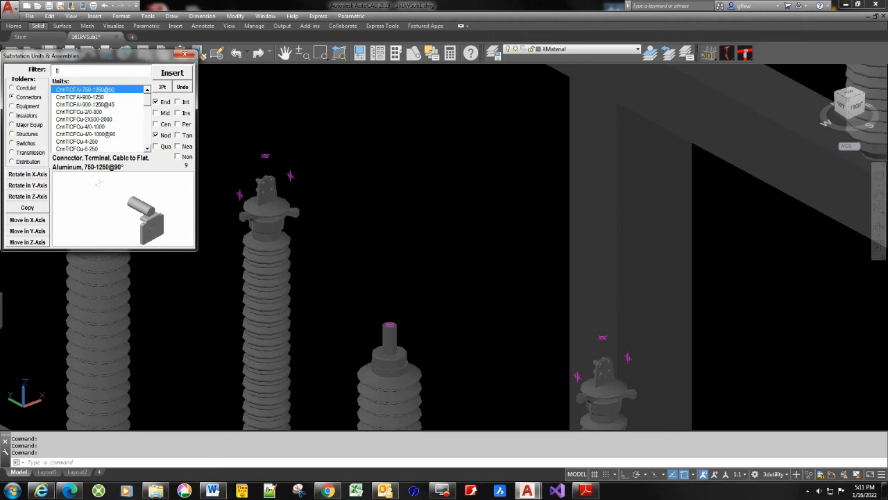
{"action": "type", "text": "sf"}
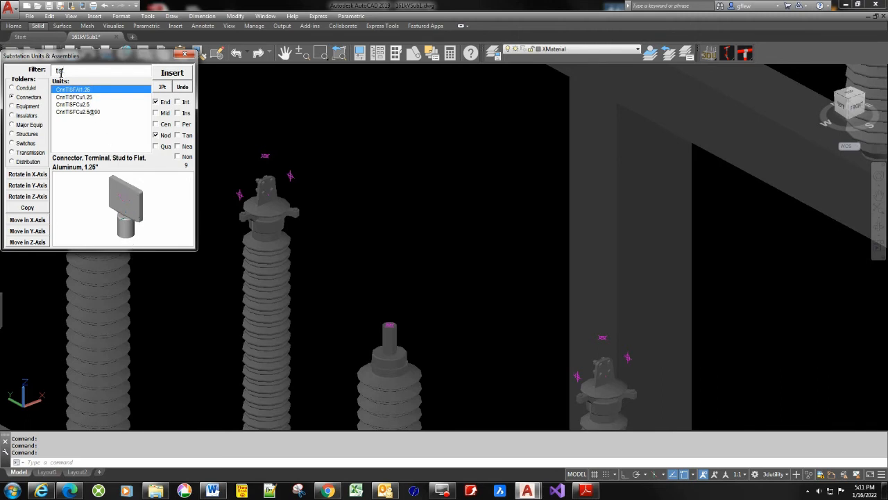
{"action": "left_click", "coordinate": [81, 104]}
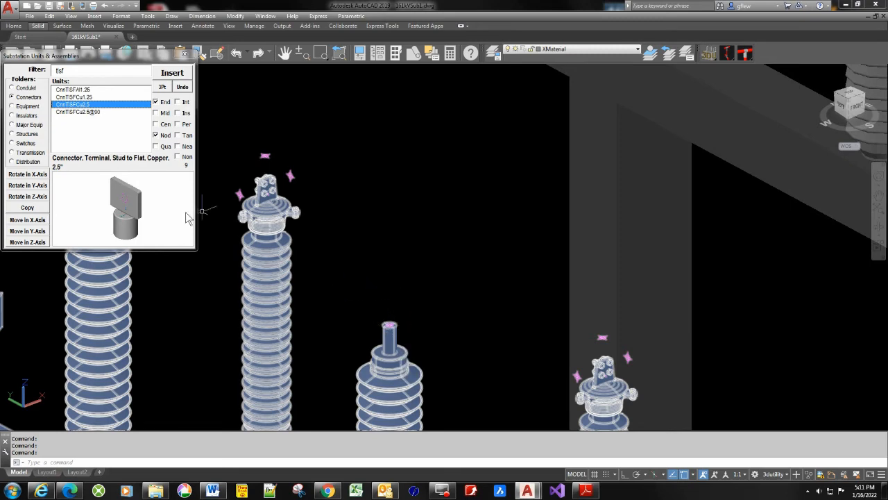
Step: With only node snap enabled, insert the stud-to-flat terminal on the H3 bushing's stud and rotate it about the Z-axis
{"action": "left_click", "coordinate": [156, 102]}
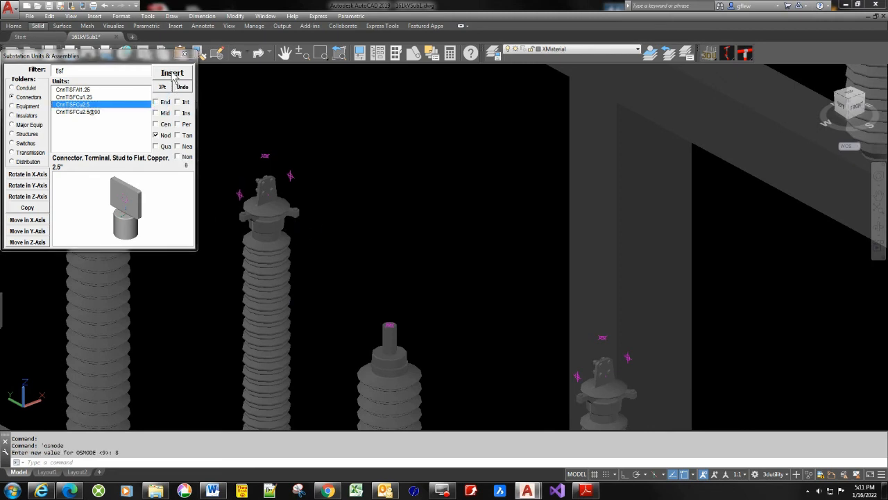
{"action": "left_click", "coordinate": [173, 73]}
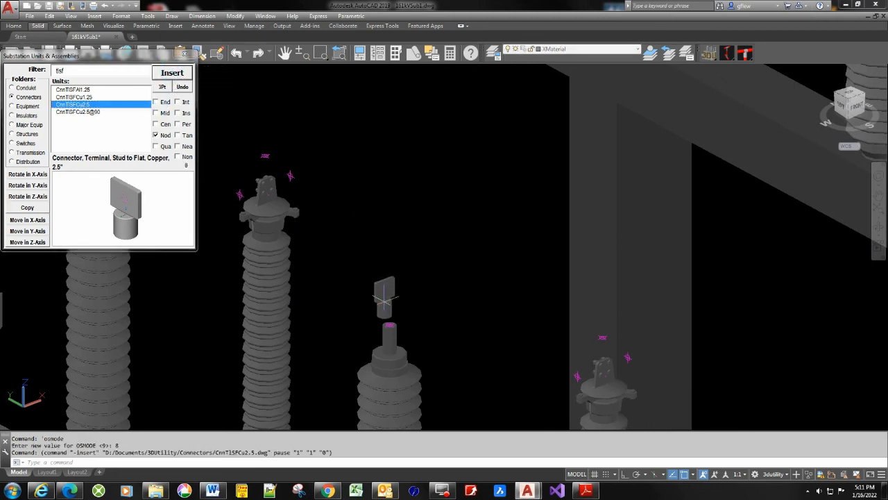
{"action": "left_click", "coordinate": [389, 319]}
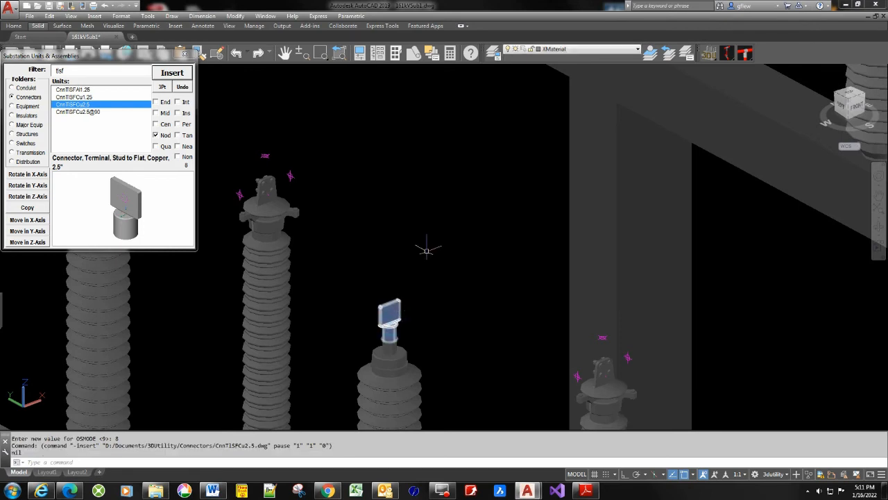
{"action": "left_click", "coordinate": [31, 197]}
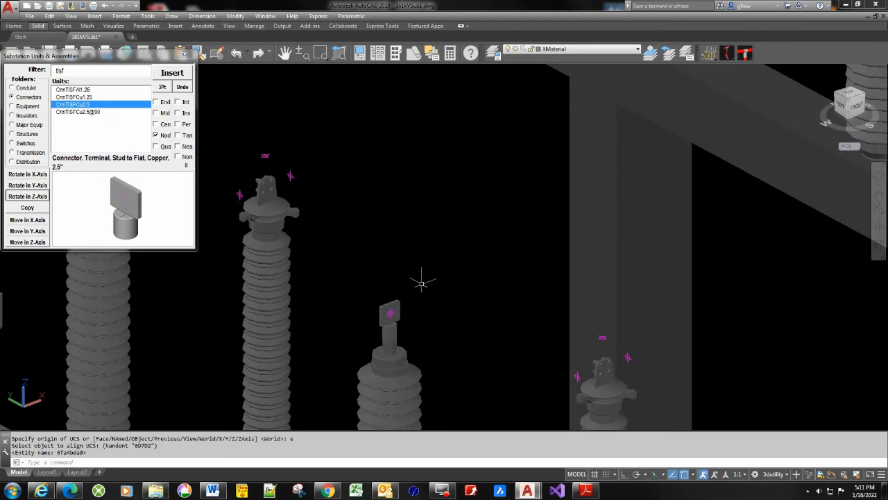
Step: Filter for tlcfcu, insert the copper 2/0-800 cable-to-flat terminal on the H3 stud terminal's pad, and rotate it twice about the X-axis
{"action": "scroll", "coordinate": [406, 305], "scroll_direction": "up", "scroll_amount": 3}
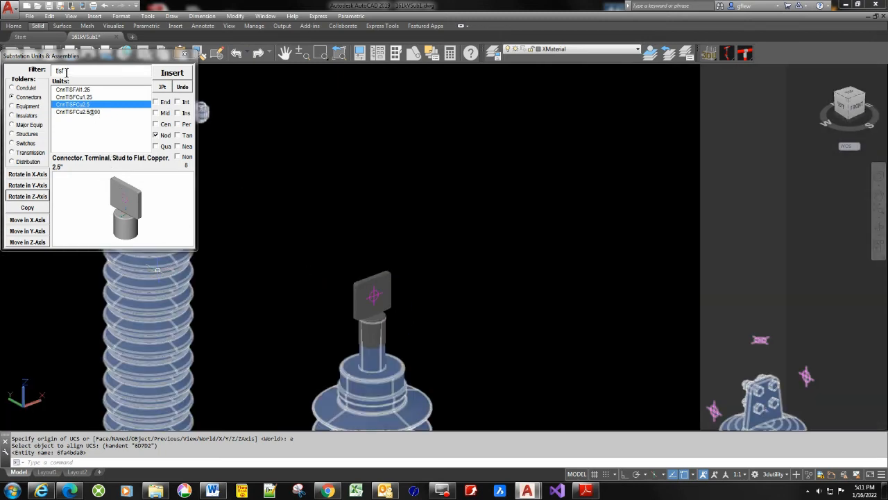
{"action": "left_click_drag", "start_coordinate": [67, 73], "coordinate": [60, 70]}
{"action": "key", "text": "BackSpace"}
{"action": "key", "text": "BackSpace"}
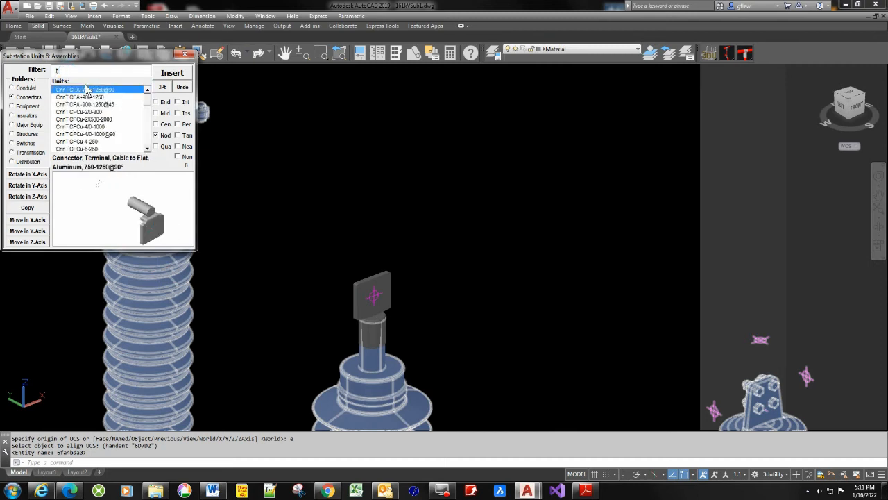
{"action": "type", "text": "lc"}
{"action": "type", "text": "fcu"}
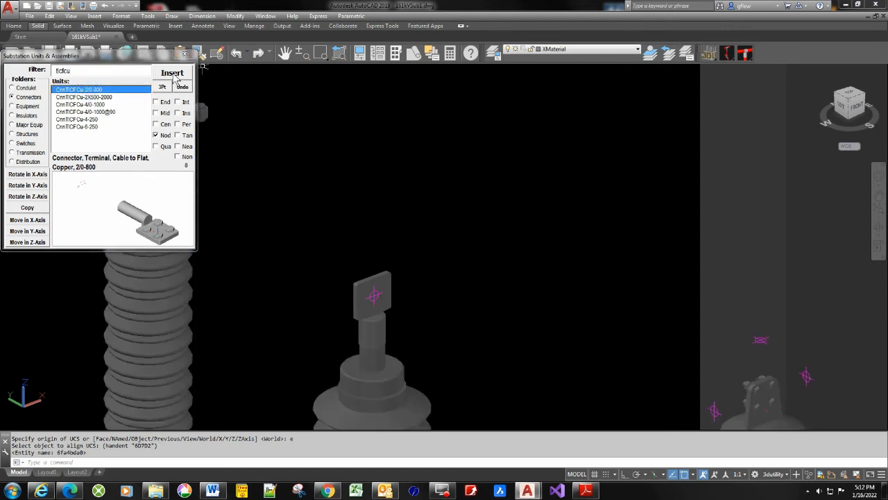
{"action": "left_click", "coordinate": [172, 74]}
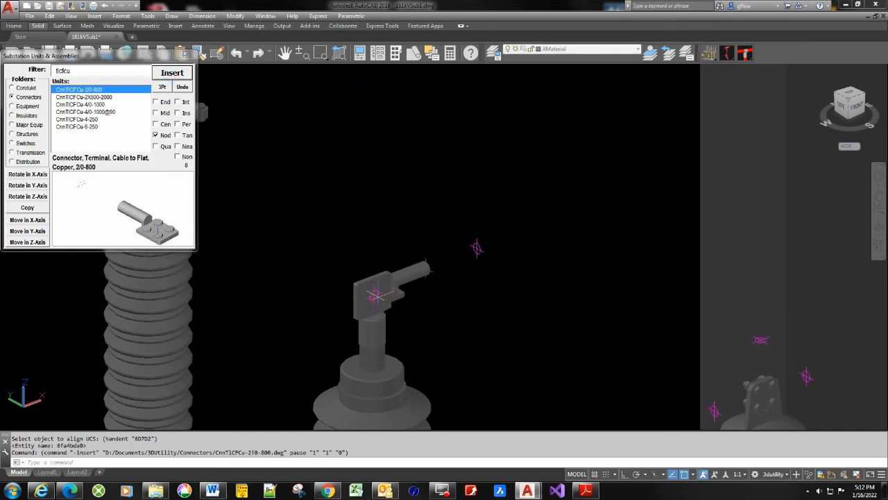
{"action": "left_click", "coordinate": [371, 295]}
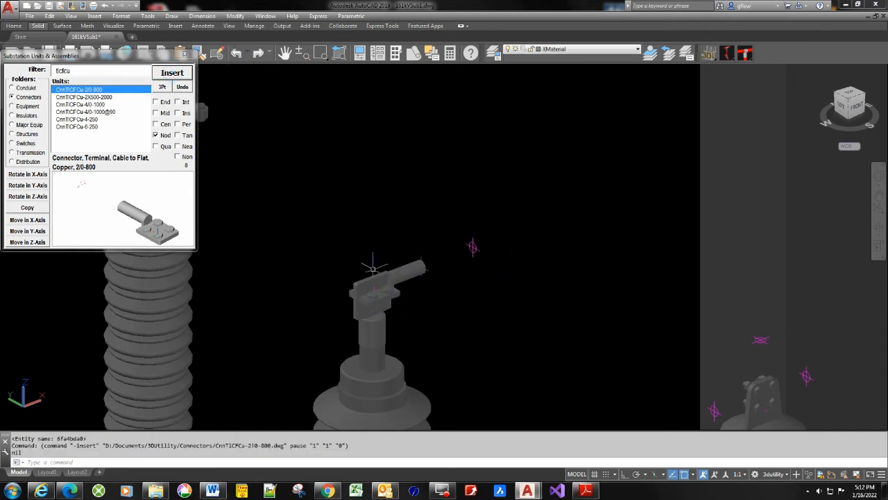
{"action": "left_click", "coordinate": [28, 174]}
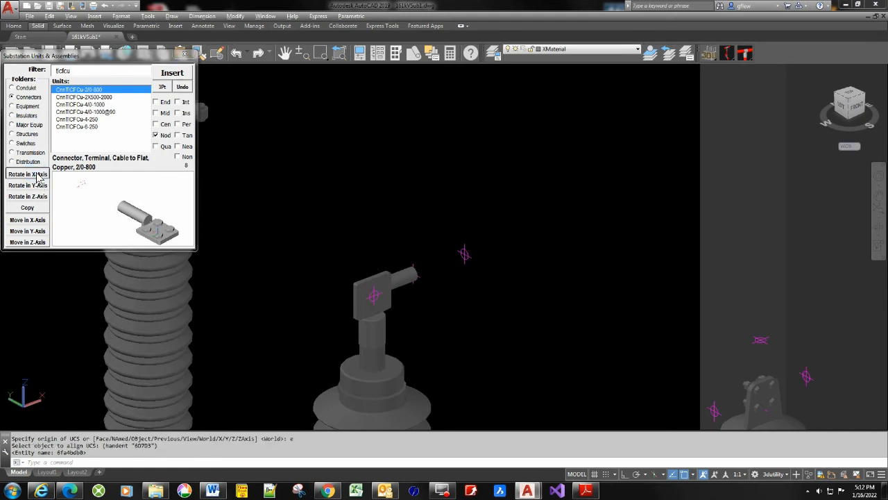
{"action": "left_click", "coordinate": [28, 174]}
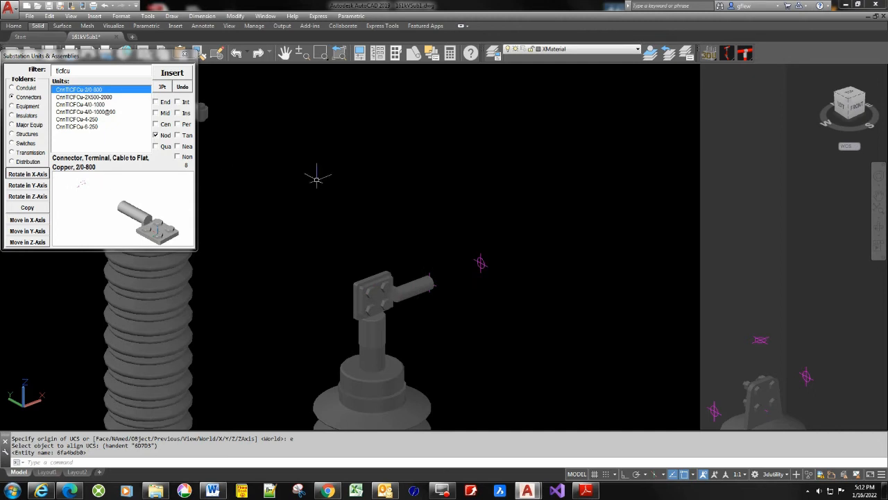
Step: Copy the cable-to-flat and stud-to-flat terminals together from the H3 bushing to the H2 and H1 bushings
{"action": "scroll", "coordinate": [316, 180], "scroll_direction": "down", "scroll_amount": 4}
{"action": "middle_click_drag", "start_coordinate": [333, 183], "coordinate": [484, 169]}
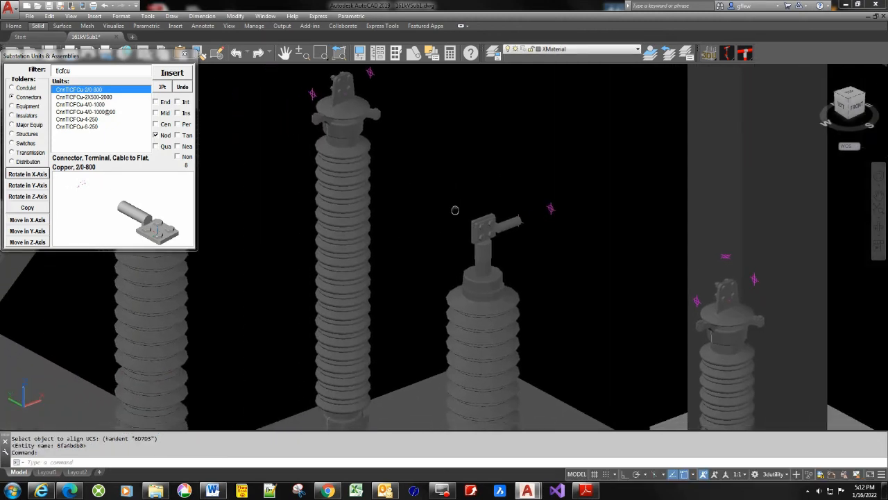
{"action": "middle_click_drag", "start_coordinate": [455, 210], "coordinate": [482, 206]}
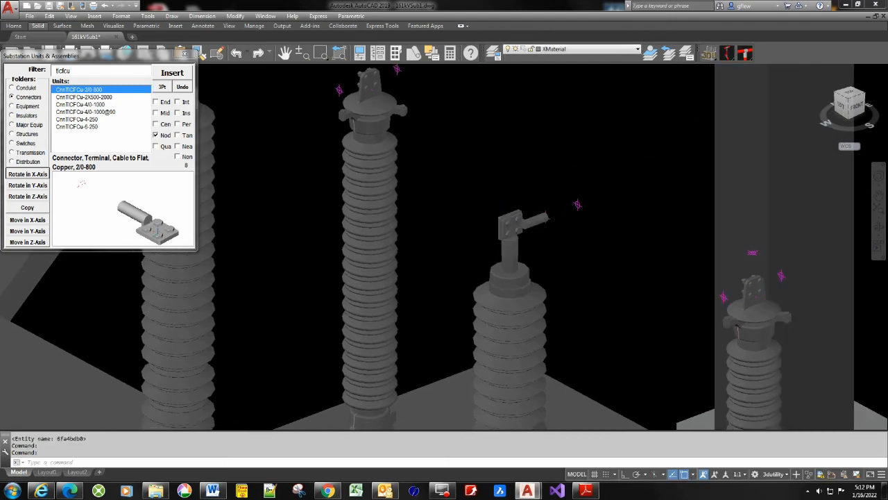
{"action": "scroll", "coordinate": [560, 173], "scroll_direction": "down", "scroll_amount": 3}
{"action": "left_click", "coordinate": [547, 204]}
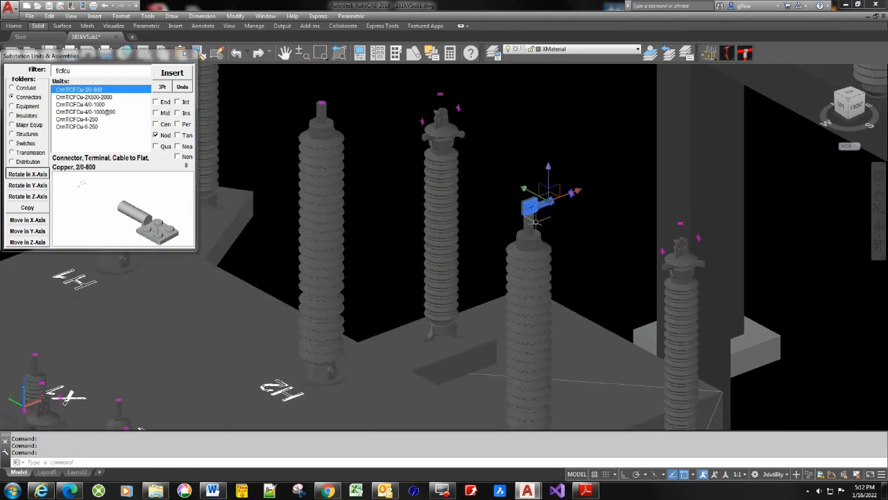
{"action": "left_click", "coordinate": [527, 220]}
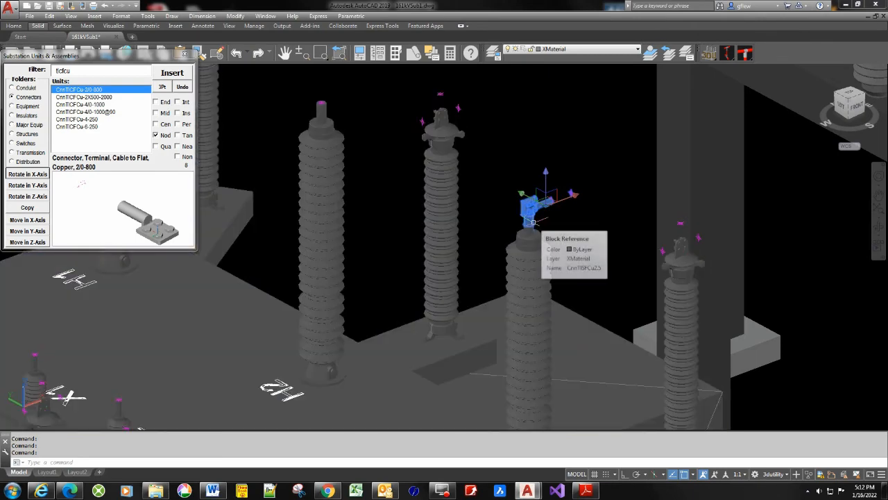
{"action": "left_click", "coordinate": [27, 207]}
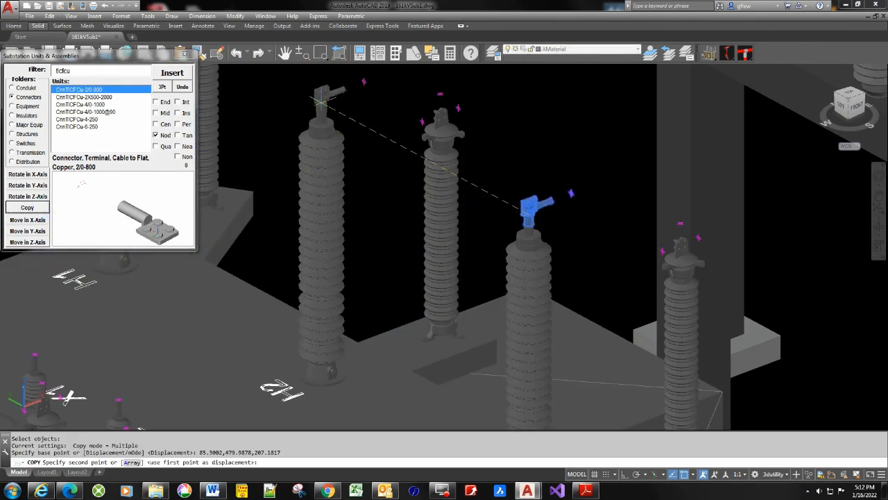
{"action": "left_click", "coordinate": [322, 102]}
{"action": "middle_click_drag", "start_coordinate": [322, 101], "coordinate": [562, 267]}
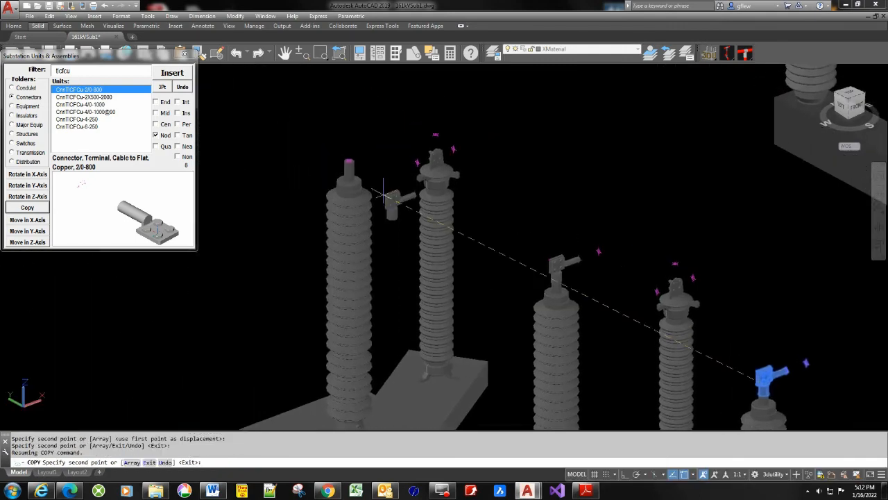
{"action": "left_click", "coordinate": [347, 158]}
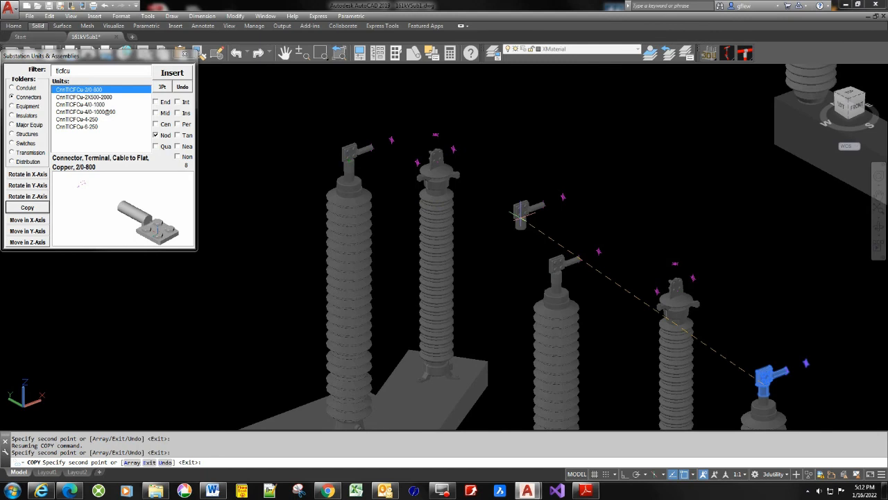
{"action": "key", "text": "Escape"}
Step: Filter for cptc and insert the aluminum 4", 350-600 tube-to-cable coupler (CnnCpTCAl4-350-600) at the transformer-side end of the farthest lower bus
{"action": "scroll", "coordinate": [615, 191], "scroll_direction": "down", "scroll_amount": 2}
{"action": "middle_click_drag", "start_coordinate": [615, 191], "coordinate": [372, 307]}
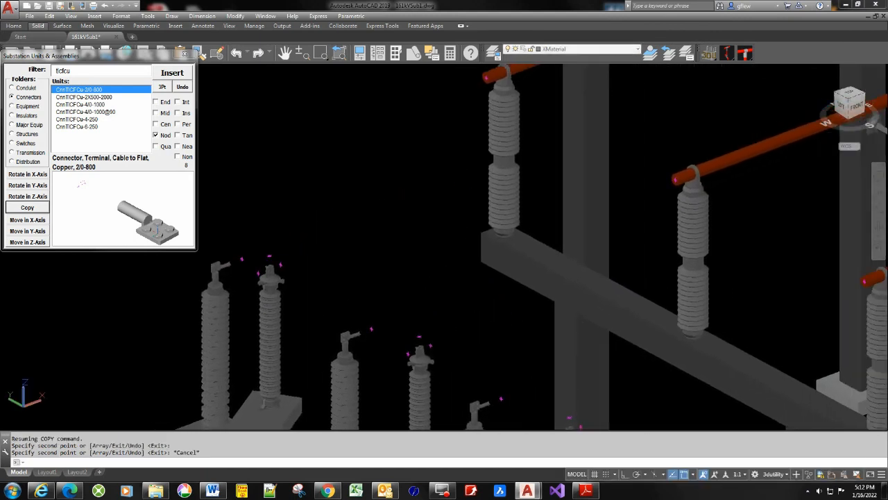
{"action": "middle_click_drag", "start_coordinate": [407, 193], "coordinate": [284, 254]}
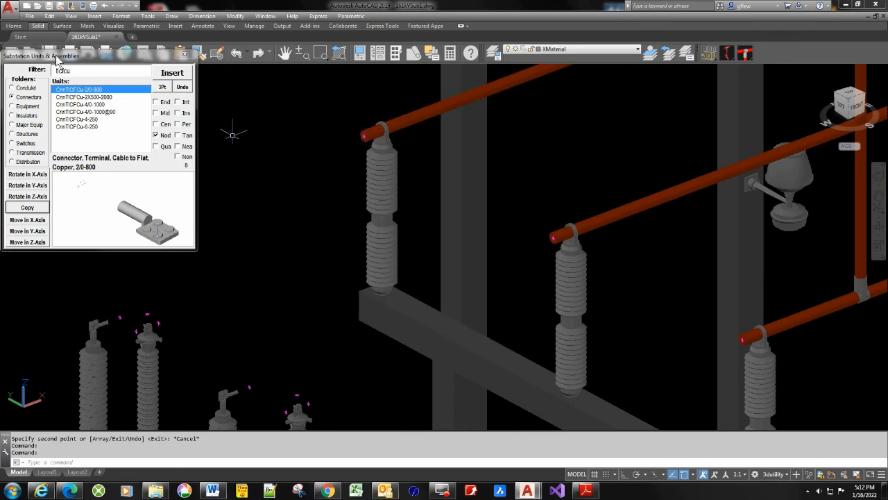
{"action": "left_click", "coordinate": [78, 68]}
{"action": "left_click_drag", "start_coordinate": [70, 69], "coordinate": [47, 68]}
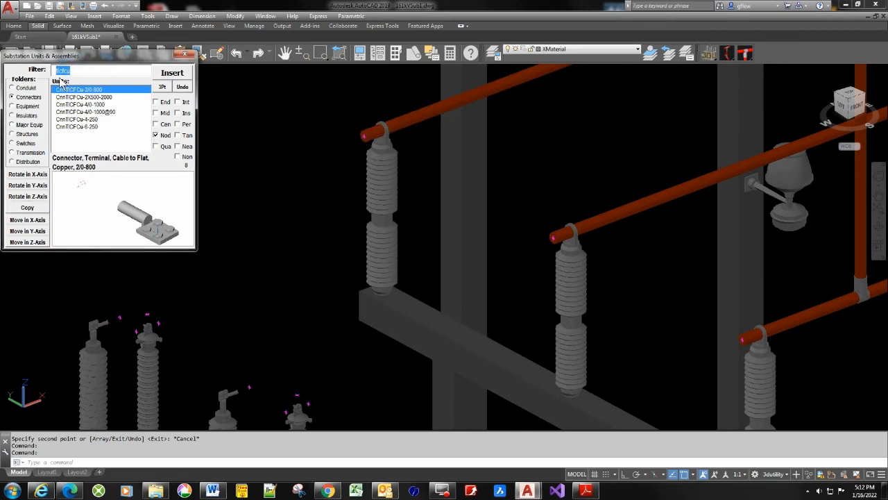
{"action": "type", "text": "c"}
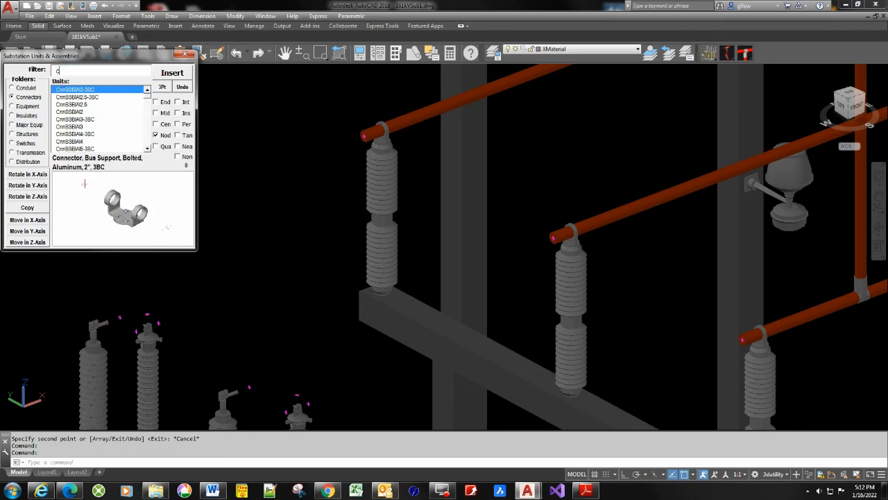
{"action": "type", "text": "p"}
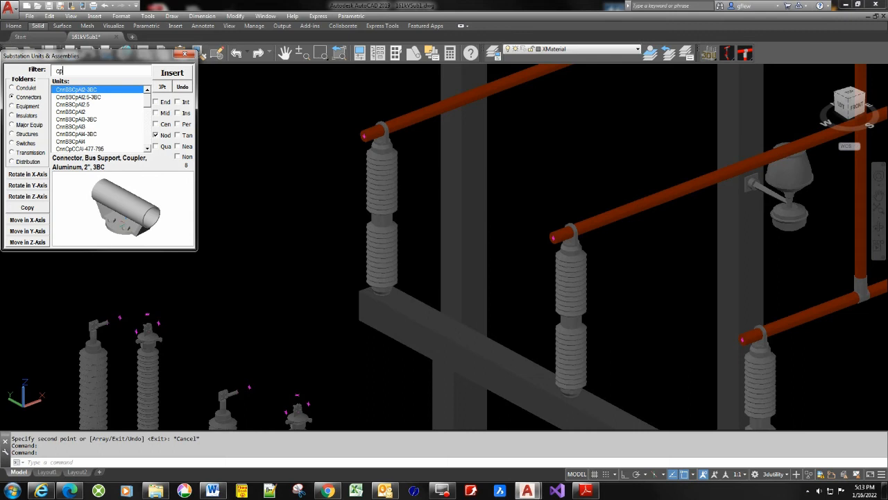
{"action": "type", "text": "tc"}
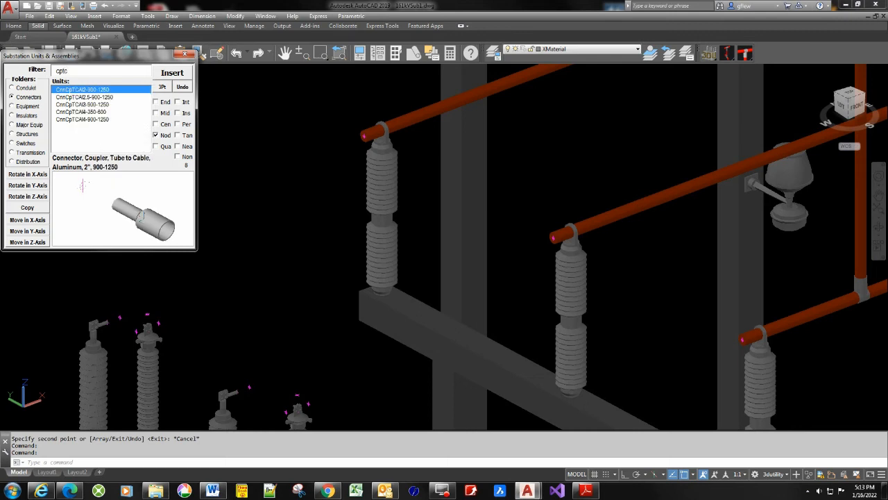
{"action": "left_click", "coordinate": [95, 113]}
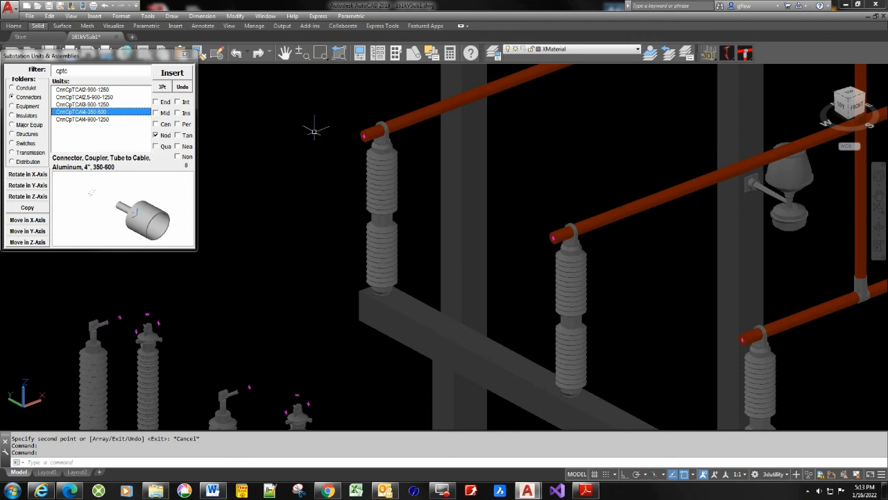
{"action": "left_click", "coordinate": [173, 75]}
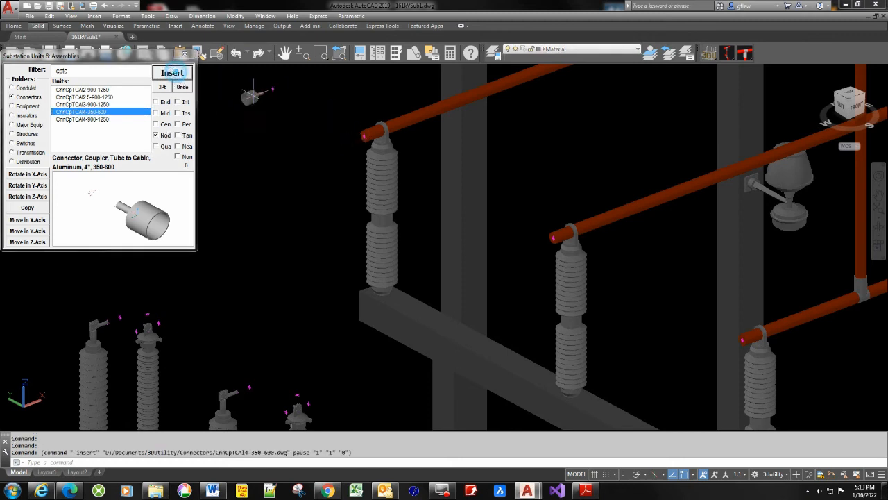
{"action": "left_click", "coordinate": [363, 135]}
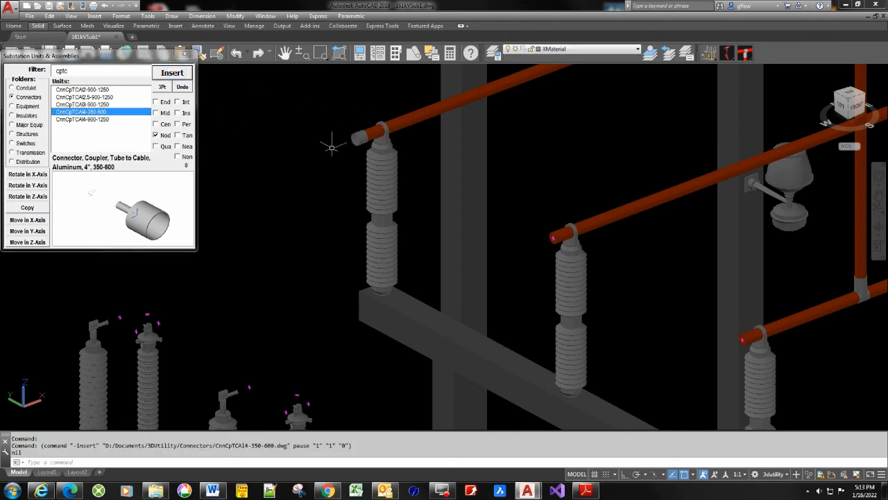
Step: Rotate the new tube-to-cable coupler about the Z-axis and copy it to the ends of the other two lower buses
{"action": "left_click", "coordinate": [38, 198]}
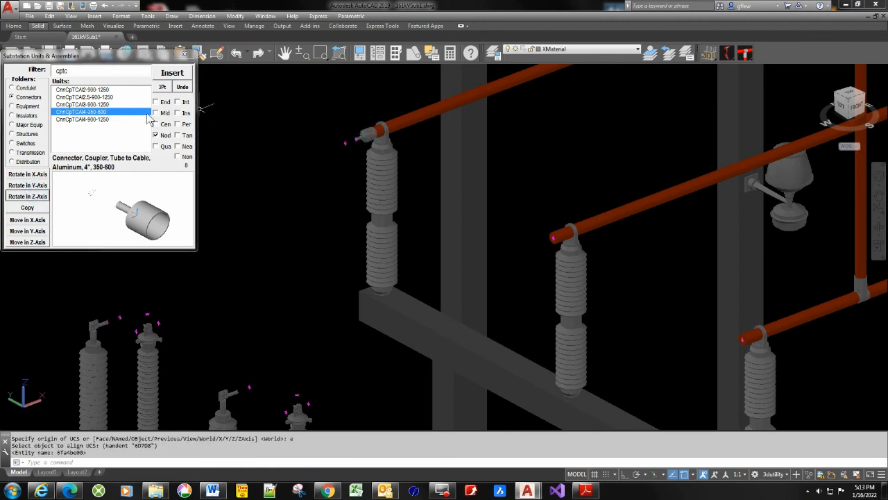
{"action": "left_click", "coordinate": [28, 208]}
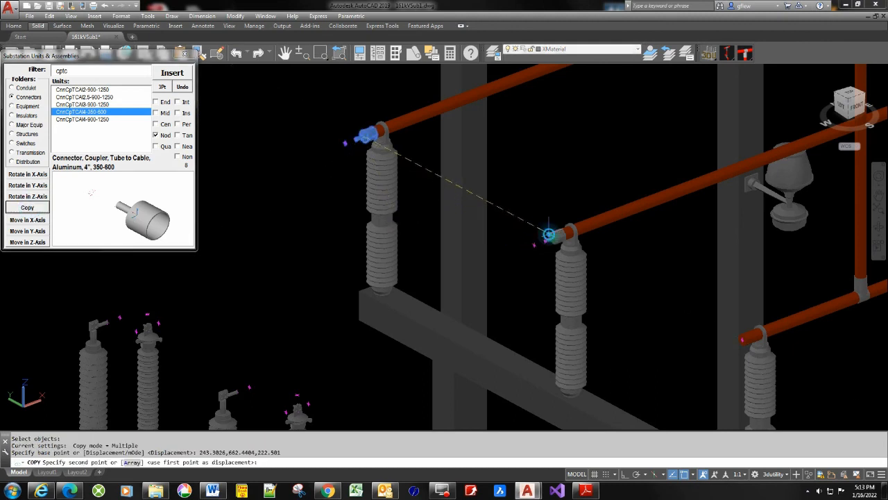
{"action": "left_click", "coordinate": [547, 236]}
{"action": "left_click", "coordinate": [742, 338]}
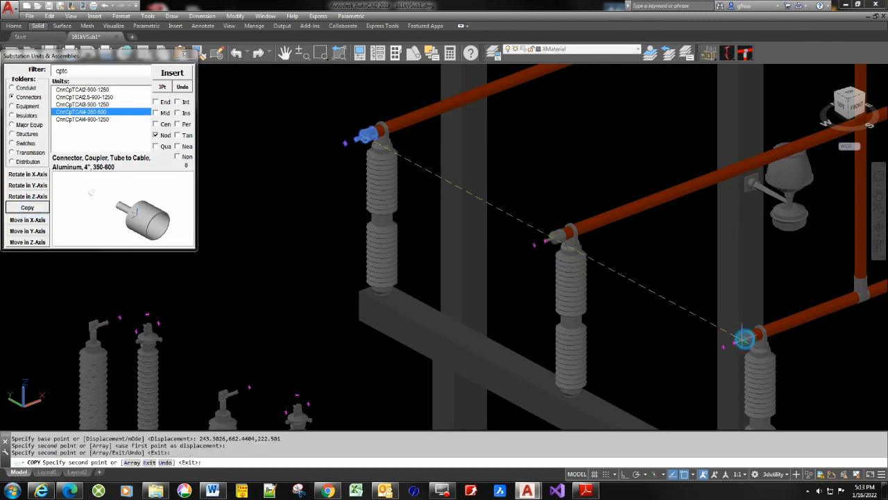
{"action": "key", "text": "Return"}
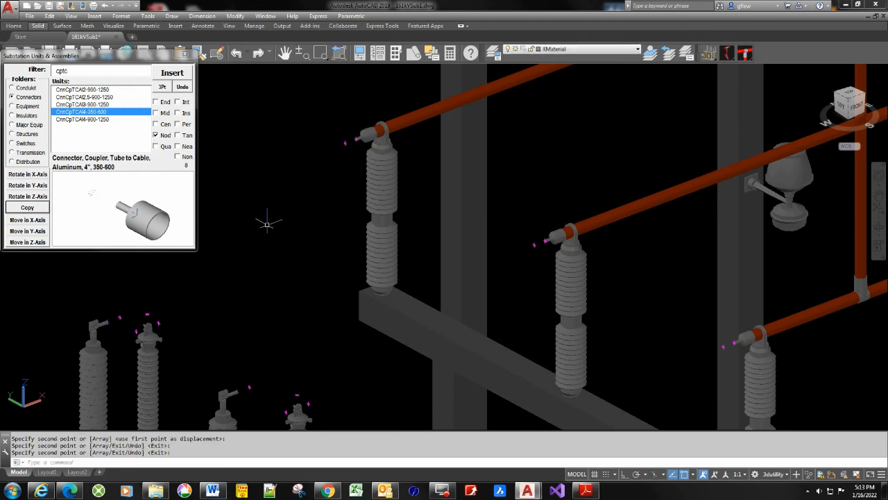
Step: Make XBus500CU the current layer for the cable jumpers
{"action": "middle_click_drag", "start_coordinate": [266, 218], "coordinate": [387, 212]}
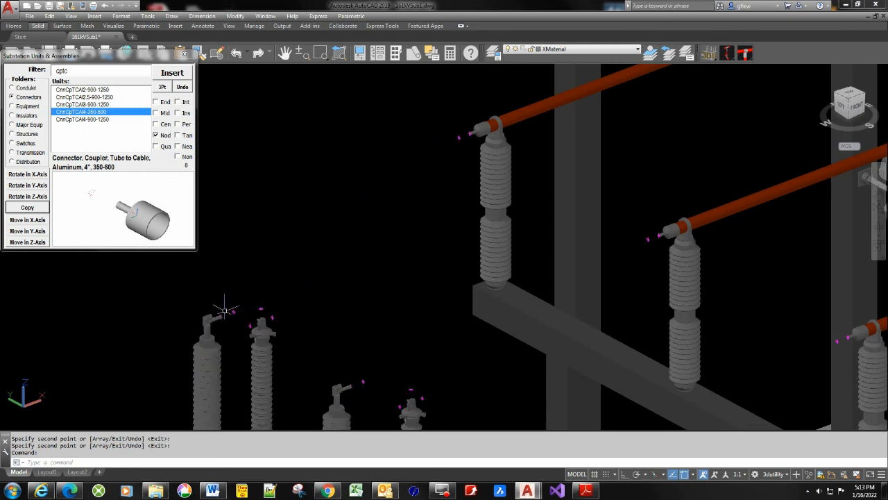
{"action": "left_click", "coordinate": [496, 150]}
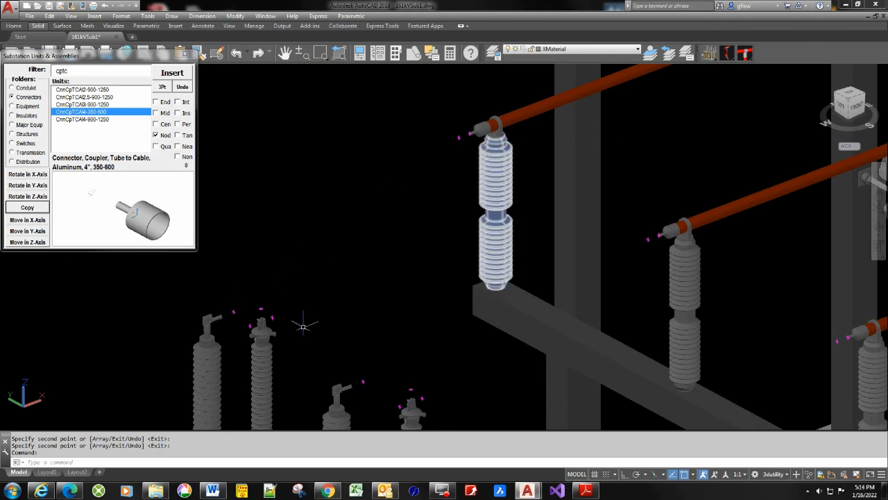
{"action": "left_click", "coordinate": [586, 48]}
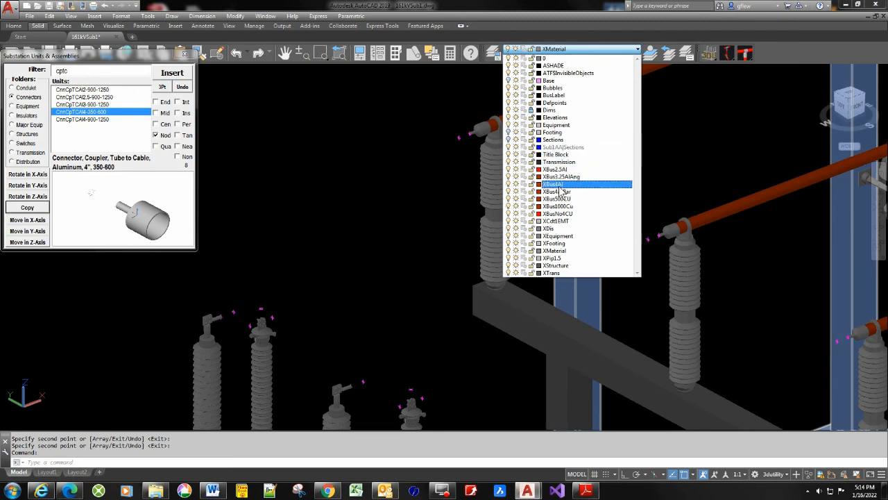
{"action": "left_click", "coordinate": [563, 200]}
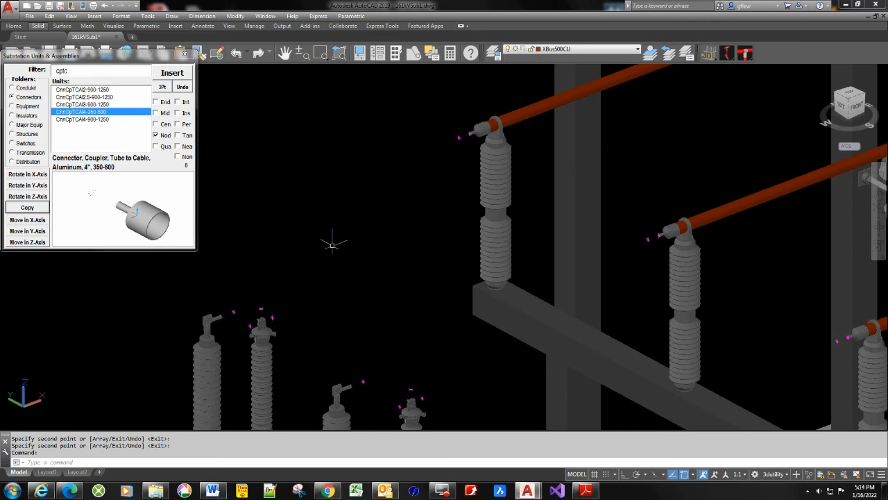
Step: Route a cable jumper from the farthest bus coupler through both nodes of the adjacent arrester to the H1 bushing's cable terminal
{"action": "left_click", "coordinate": [727, 53]}
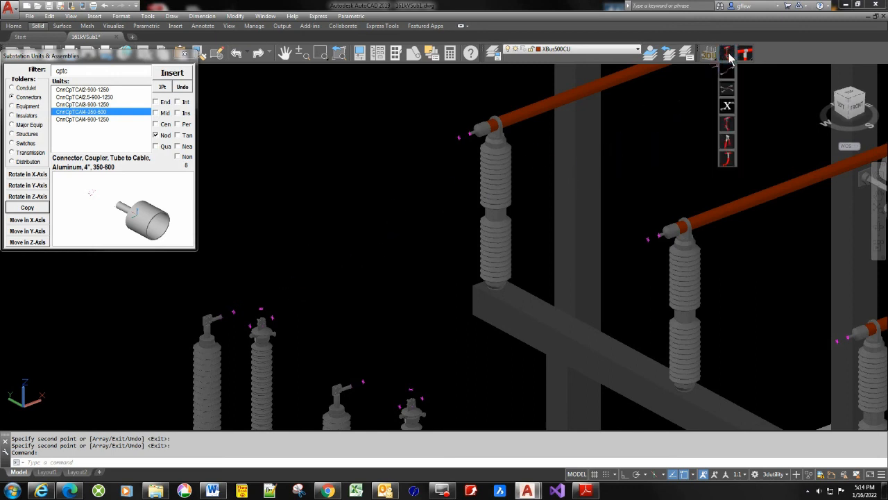
{"action": "left_click", "coordinate": [727, 89]}
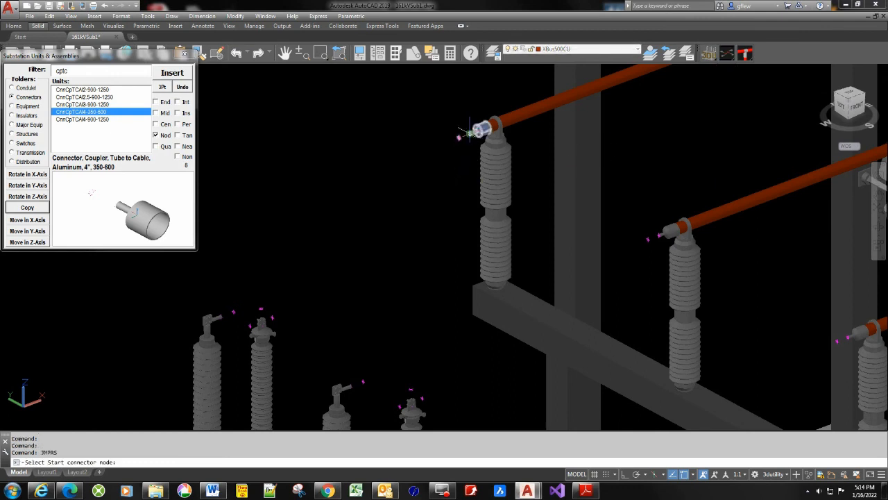
{"action": "left_click", "coordinate": [469, 132]}
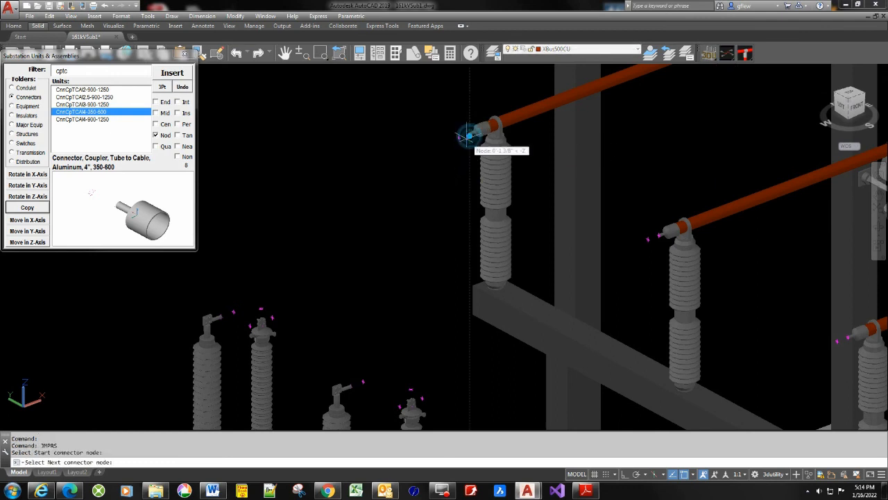
{"action": "left_click", "coordinate": [275, 315]}
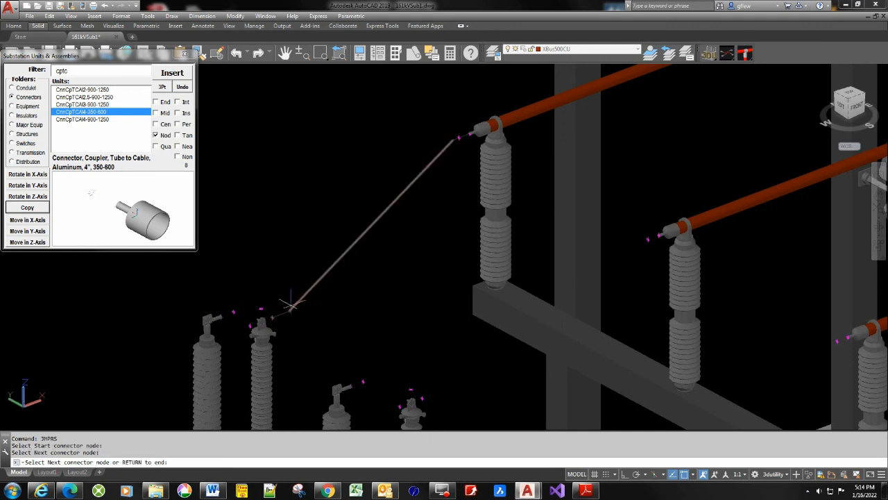
{"action": "left_click", "coordinate": [250, 325]}
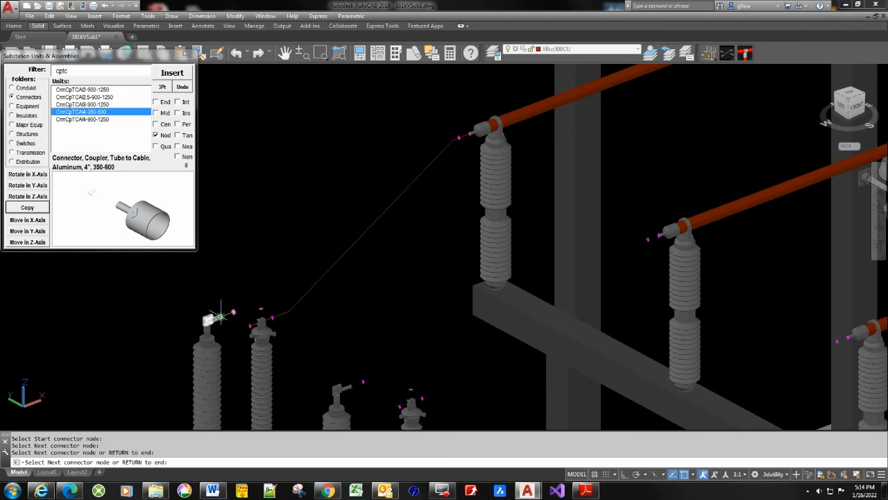
{"action": "left_click", "coordinate": [220, 315]}
{"action": "right_click", "coordinate": [274, 253]}
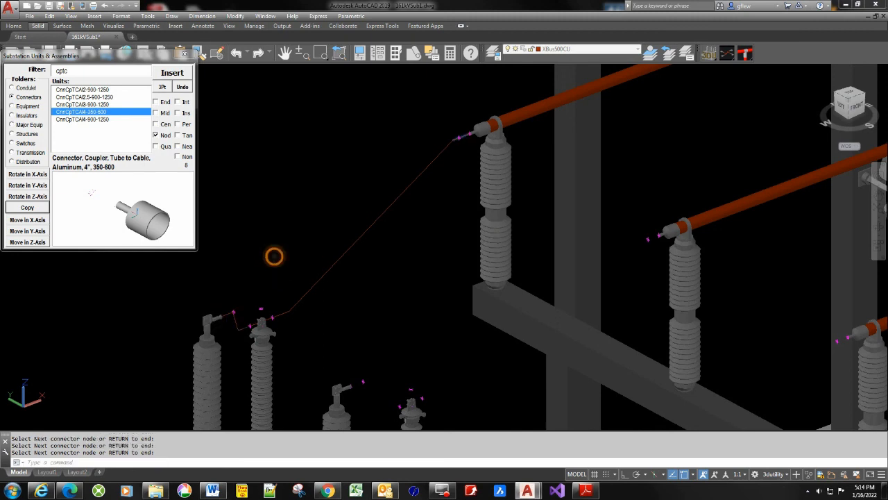
Step: Route a cable jumper from the H2 bushing's cable terminal through its arrester's nodes to the middle bus coupler
{"action": "middle_click_drag", "start_coordinate": [339, 314], "coordinate": [401, 203], "text": "shift"}
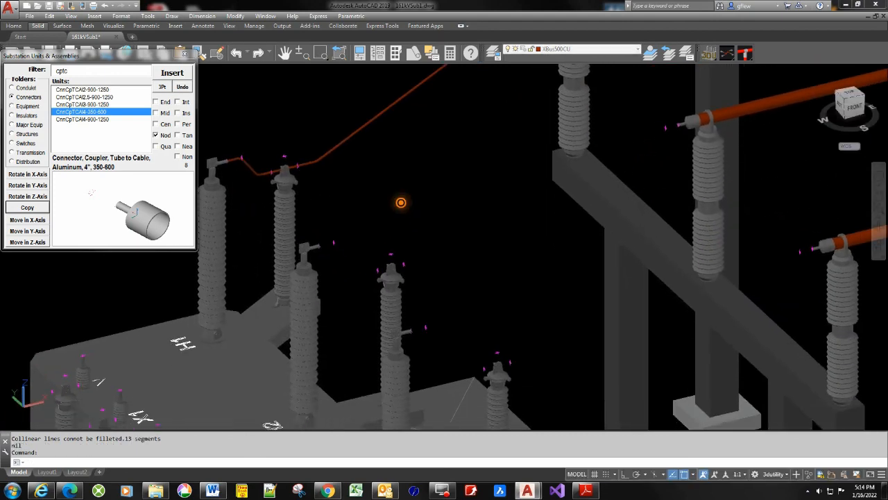
{"action": "right_click", "coordinate": [353, 216]}
{"action": "left_click", "coordinate": [320, 245]}
{"action": "left_click", "coordinate": [320, 245]}
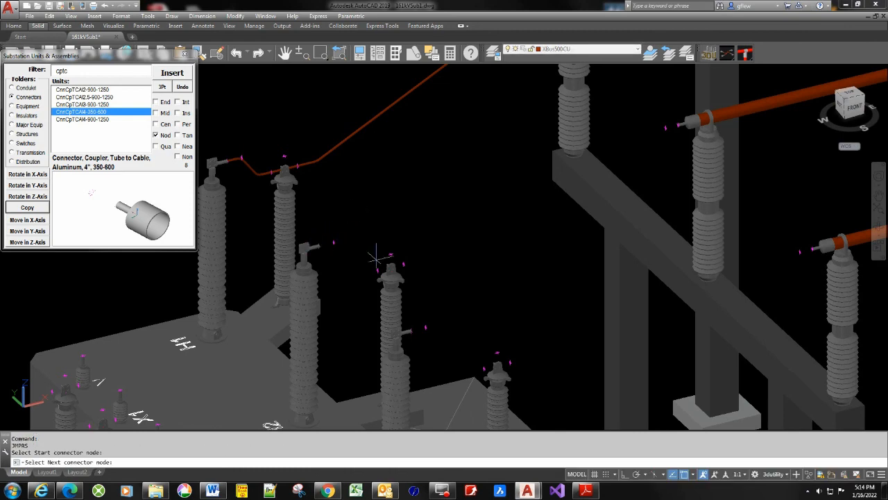
{"action": "left_click", "coordinate": [375, 264]}
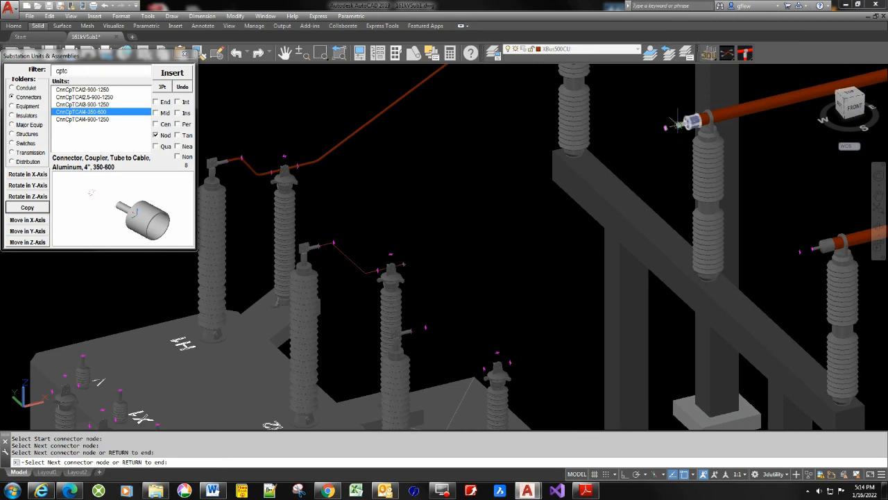
{"action": "left_click", "coordinate": [677, 125]}
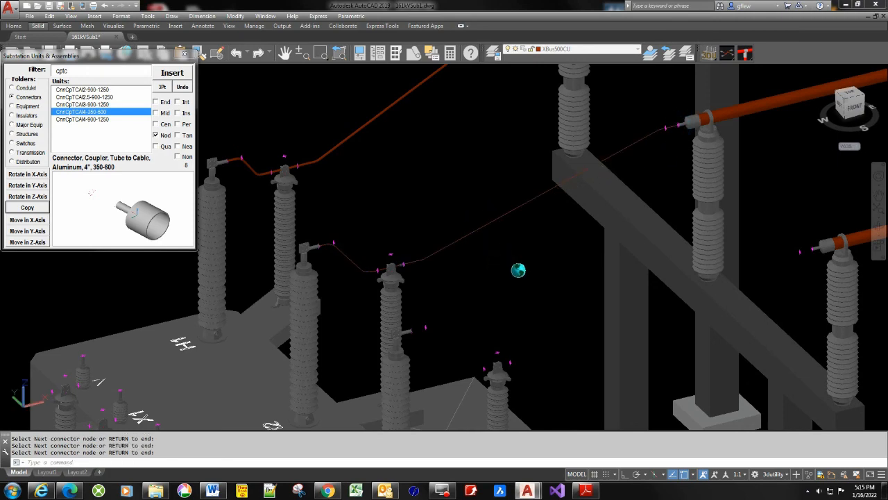
{"action": "key", "text": "Return"}
Step: Route a cable jumper from the H3 bushing's cable terminal through its arrester's nodes to the nearest bus coupler
{"action": "middle_click_drag", "start_coordinate": [492, 295], "coordinate": [410, 218]}
{"action": "right_click", "coordinate": [419, 209]}
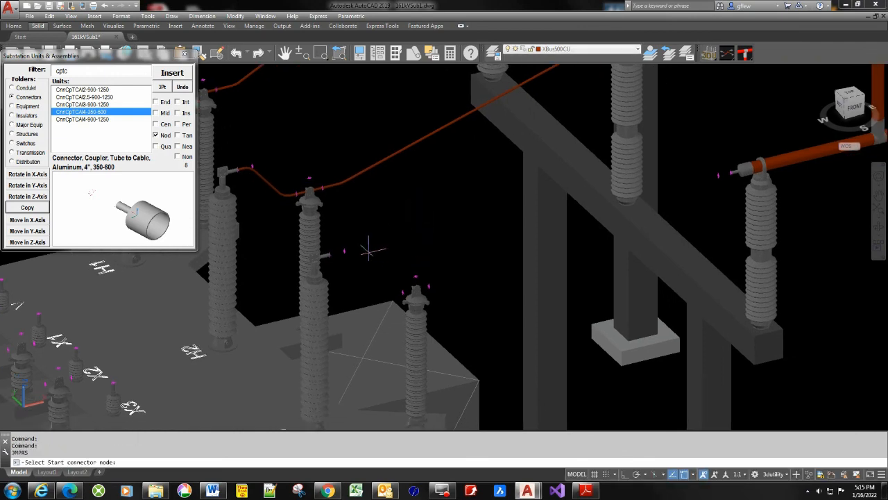
{"action": "left_click", "coordinate": [329, 254]}
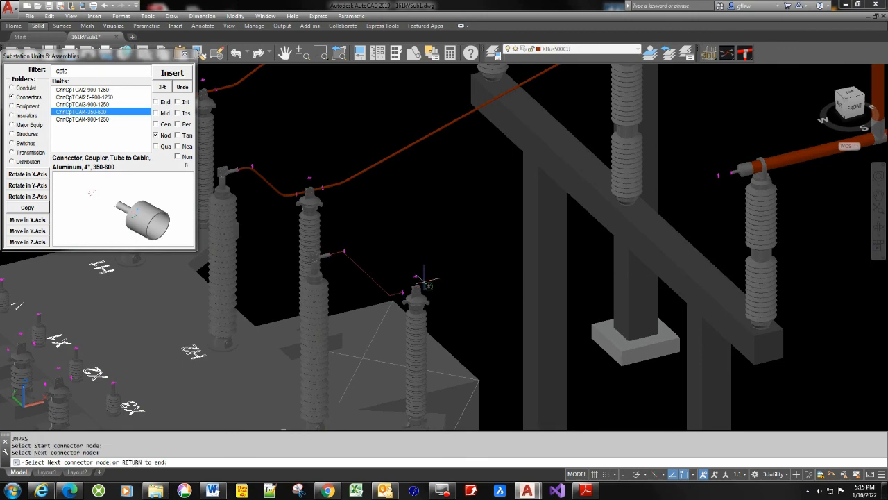
{"action": "left_click", "coordinate": [422, 291]}
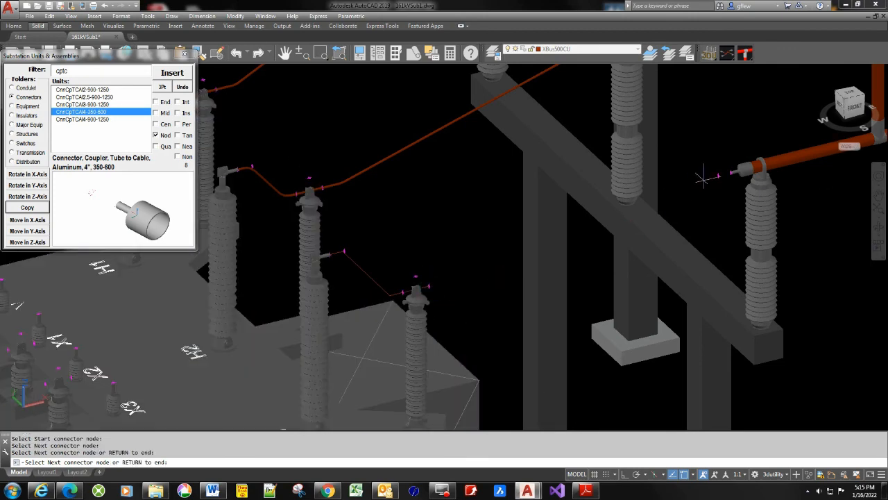
{"action": "left_click", "coordinate": [730, 171]}
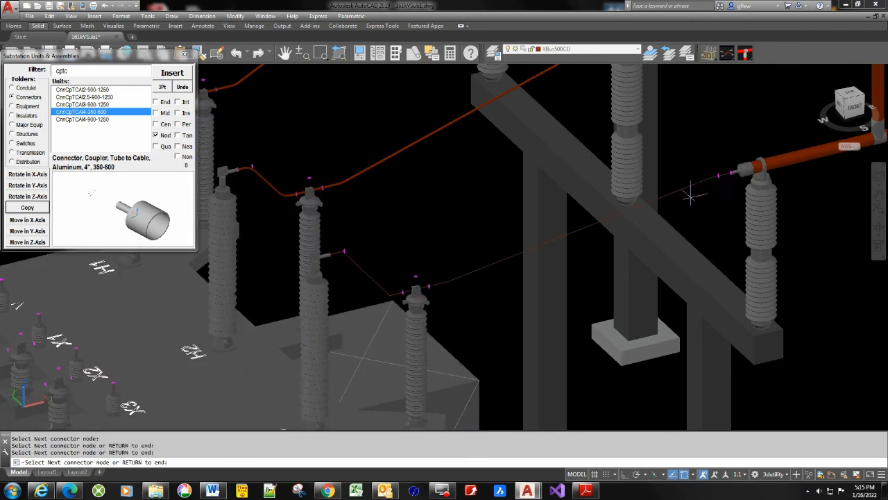
{"action": "key", "text": "Return"}
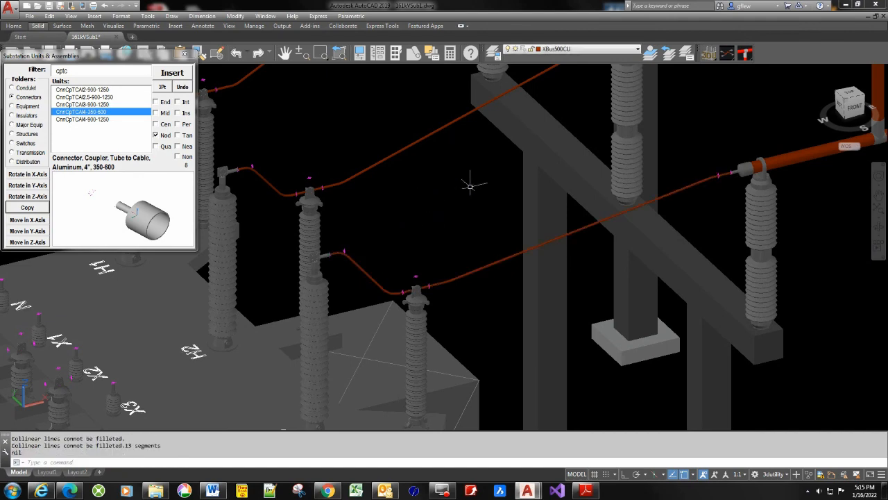
Step: Examine the jumpers and the whole substation layout from an angle, and return to the home top view
{"action": "middle_click_drag", "start_coordinate": [584, 283], "coordinate": [560, 299], "text": "shift"}
{"action": "scroll", "coordinate": [554, 274], "scroll_direction": "down", "scroll_amount": 2}
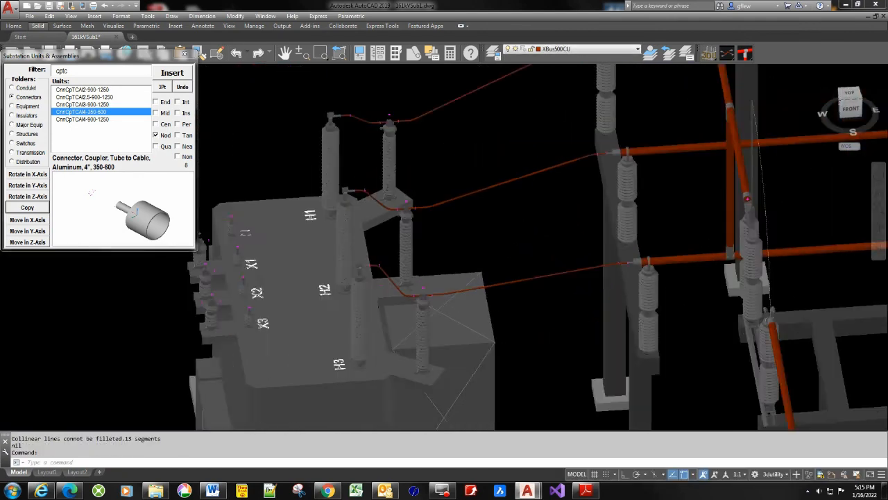
{"action": "scroll", "coordinate": [554, 272], "scroll_direction": "down", "scroll_amount": 3}
{"action": "middle_click_drag", "start_coordinate": [554, 267], "coordinate": [221, 234]}
{"action": "scroll", "coordinate": [428, 230], "scroll_direction": "down", "scroll_amount": 2}
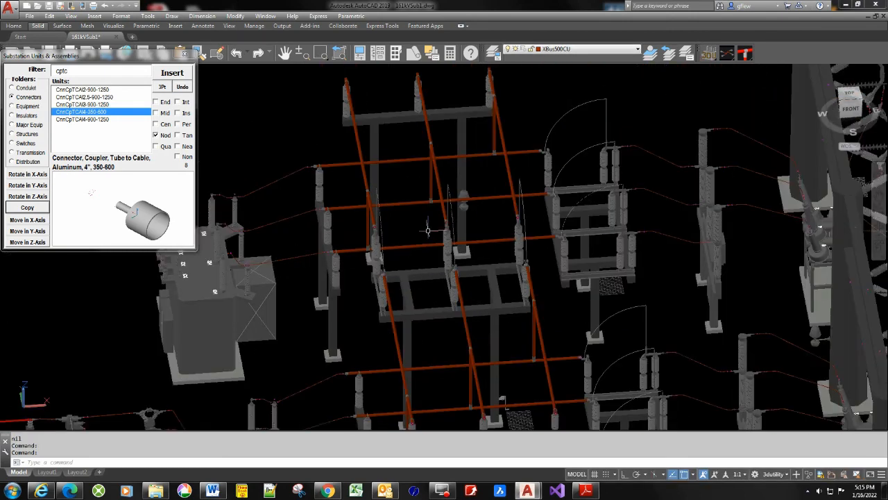
{"action": "middle_click_drag", "start_coordinate": [754, 191], "coordinate": [701, 206], "text": "shift"}
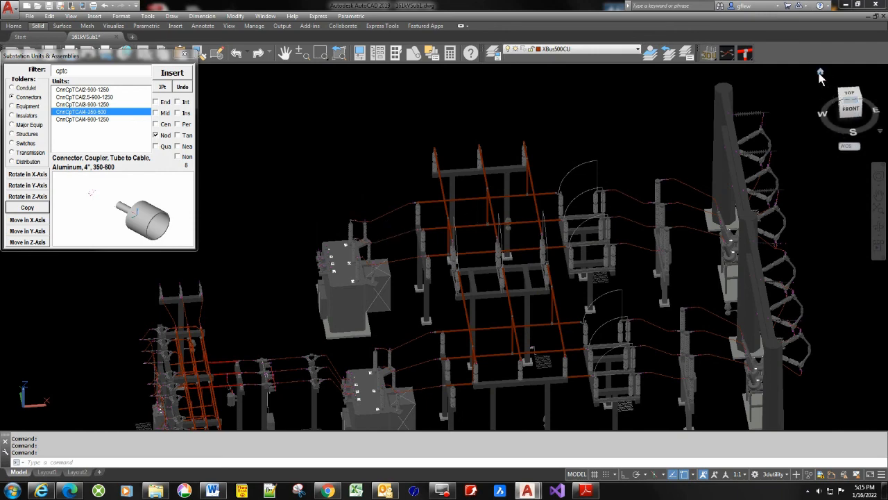
{"action": "left_click", "coordinate": [820, 73]}
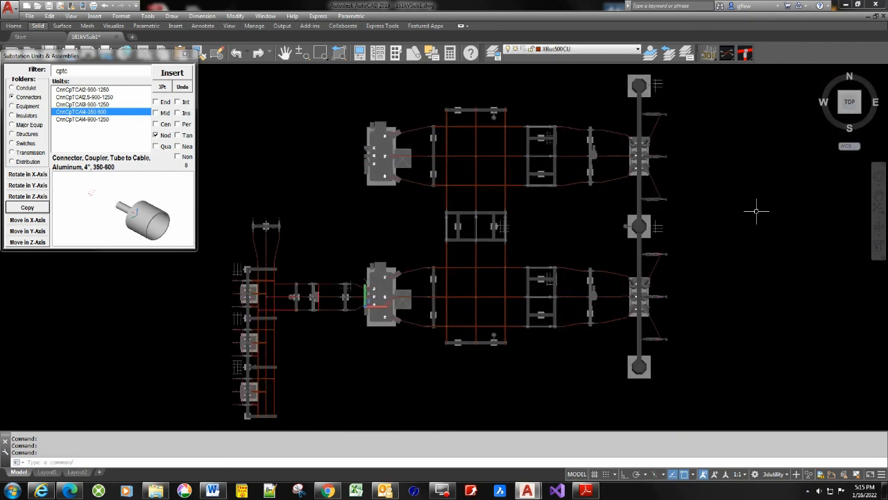